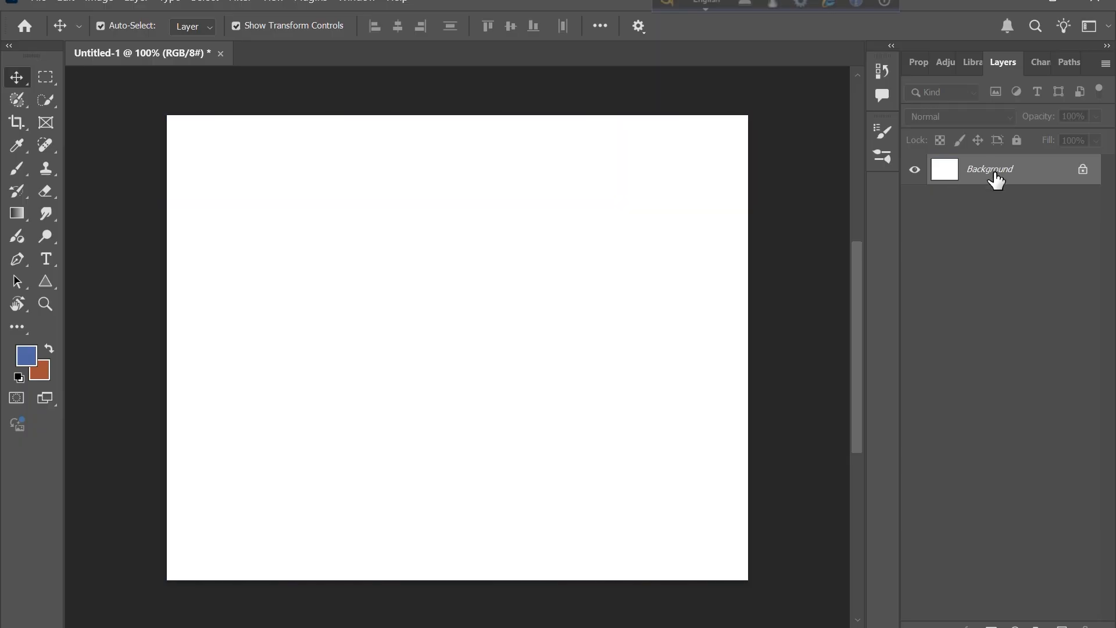
# - Add a new layer and paint it entirely blue with the large Brush tool
pyautogui.click(1063, 627)
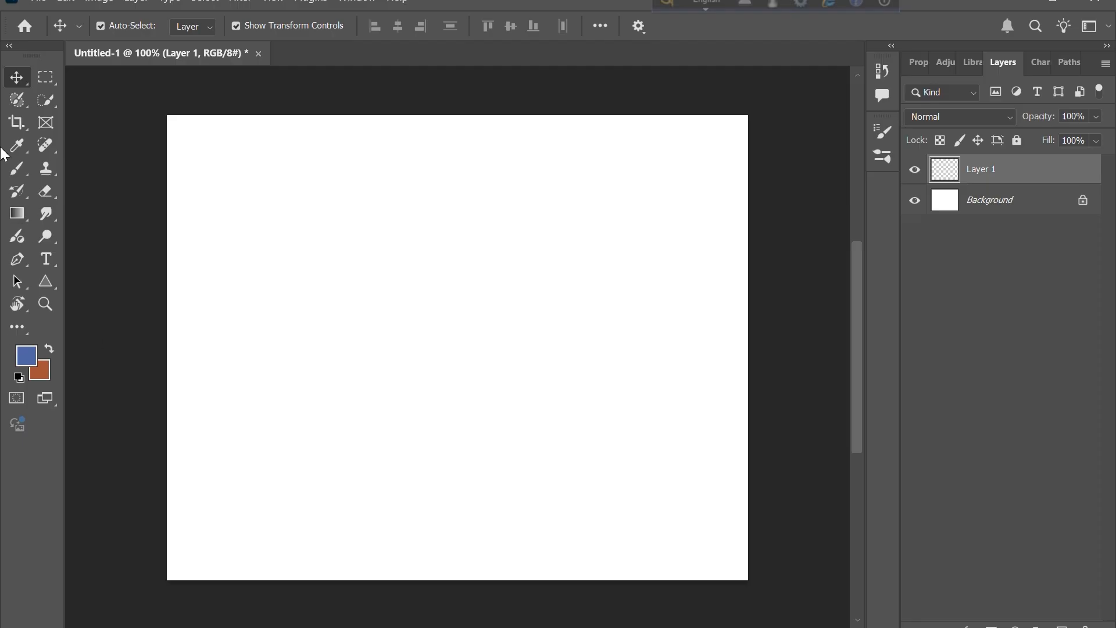
pyautogui.click(16, 168)
pyautogui.moveTo(432, 304); pyautogui.dragTo(432, 303)
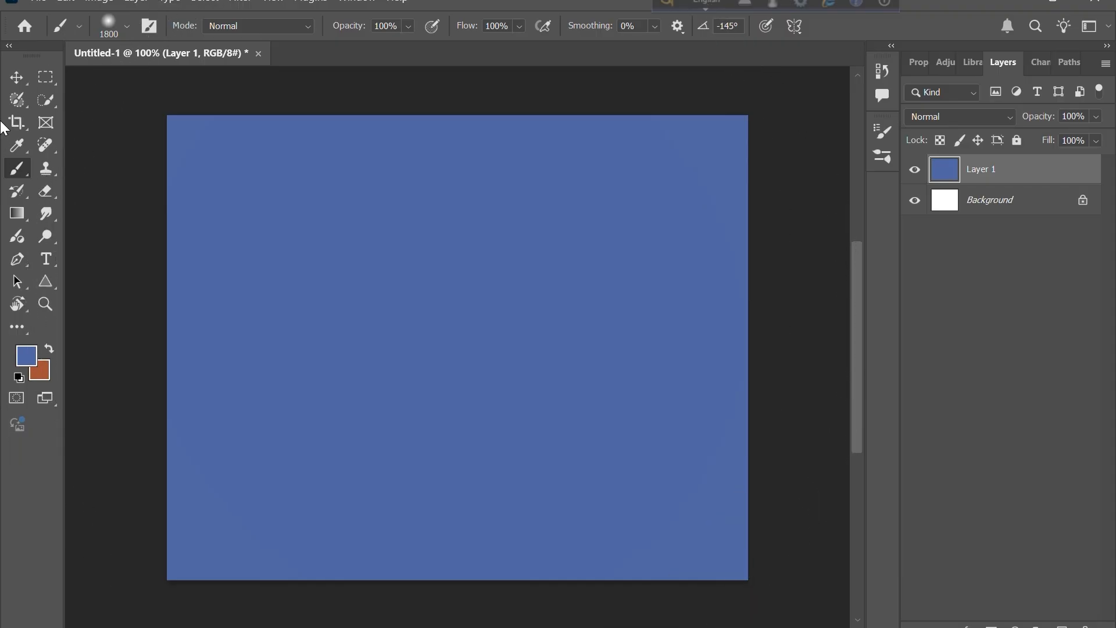
pyautogui.click(16, 77)
pyautogui.moveTo(321, 249); pyautogui.dragTo(386, 302)
pyautogui.hotkey('ctrl', 'z')
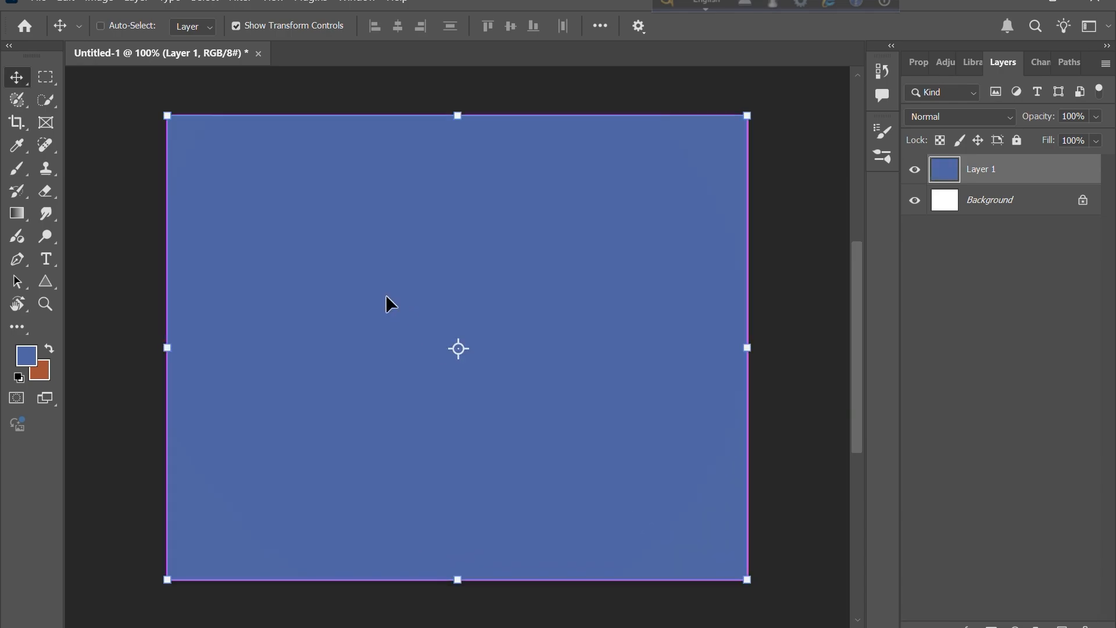
pyautogui.click(107, 273)
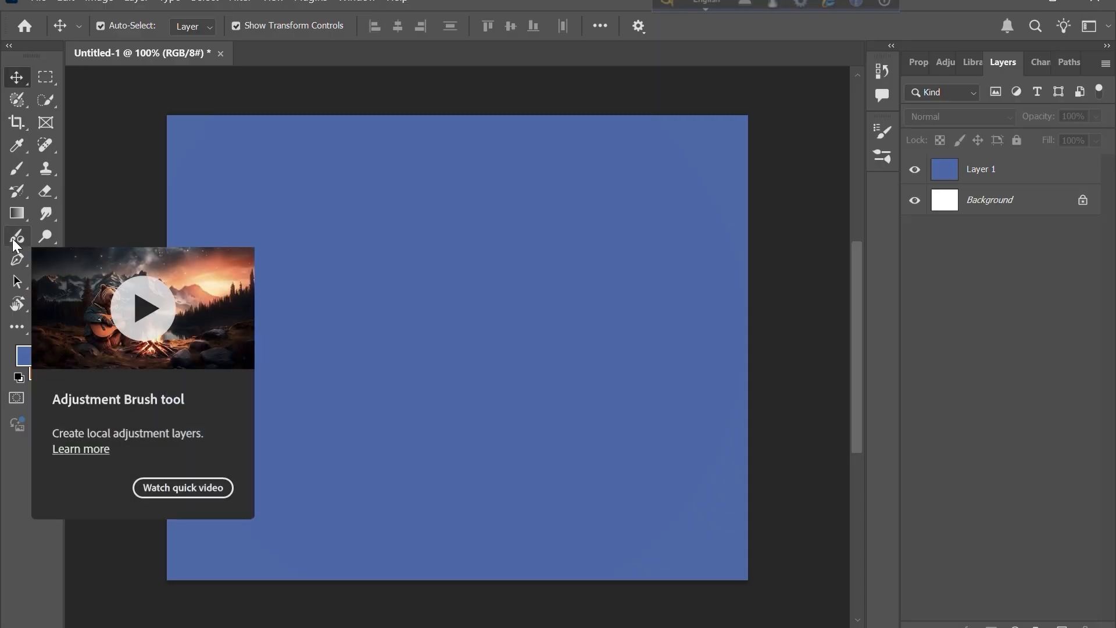
pyautogui.click(17, 168)
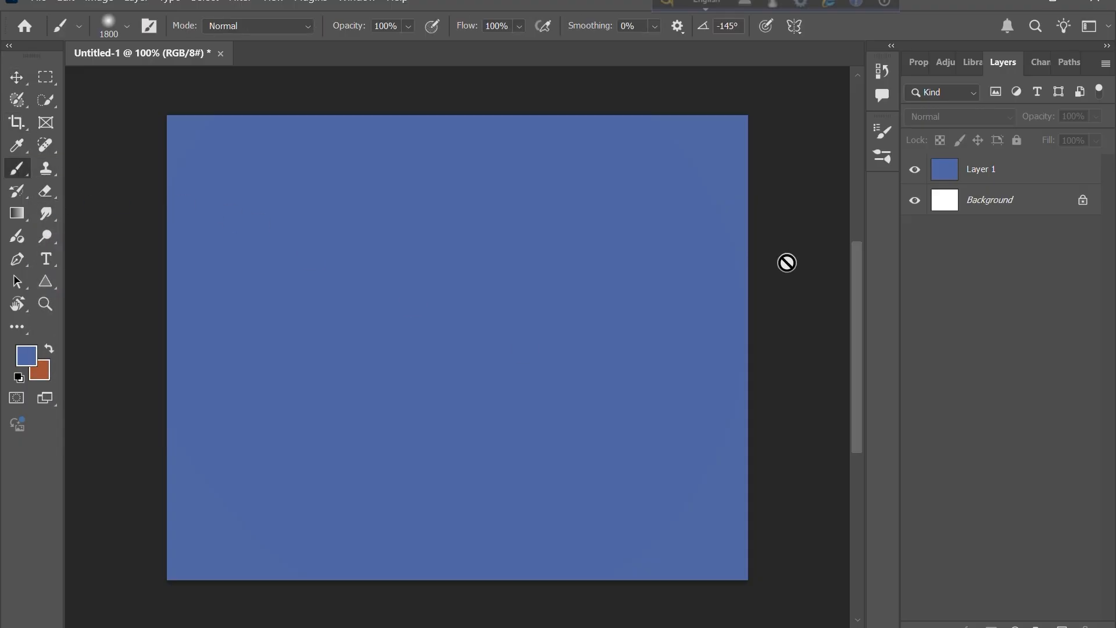
pyautogui.click(21, 86)
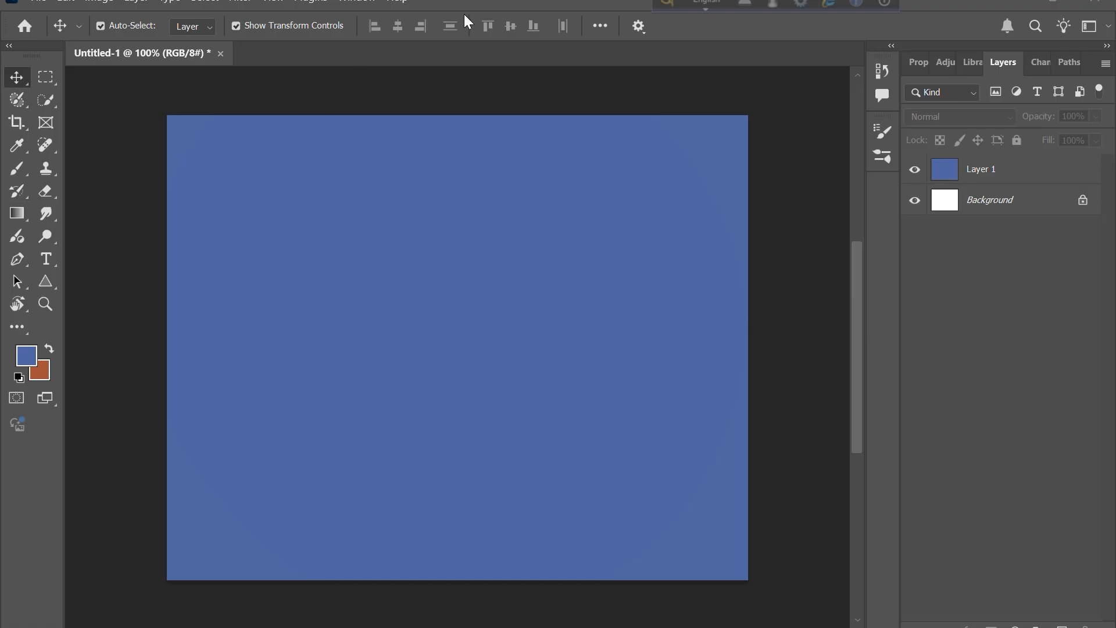
# - Open the image Screenshot 2025-05-27 081408.png from the Pictures Screenshots folder
pyautogui.click(33, 3)
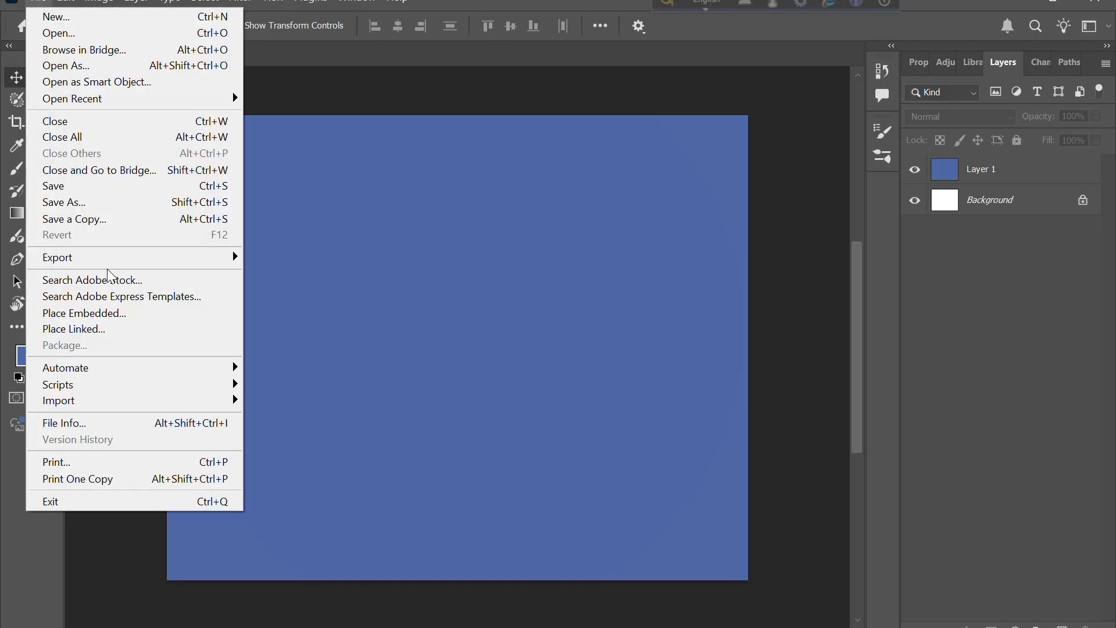
pyautogui.click(63, 34)
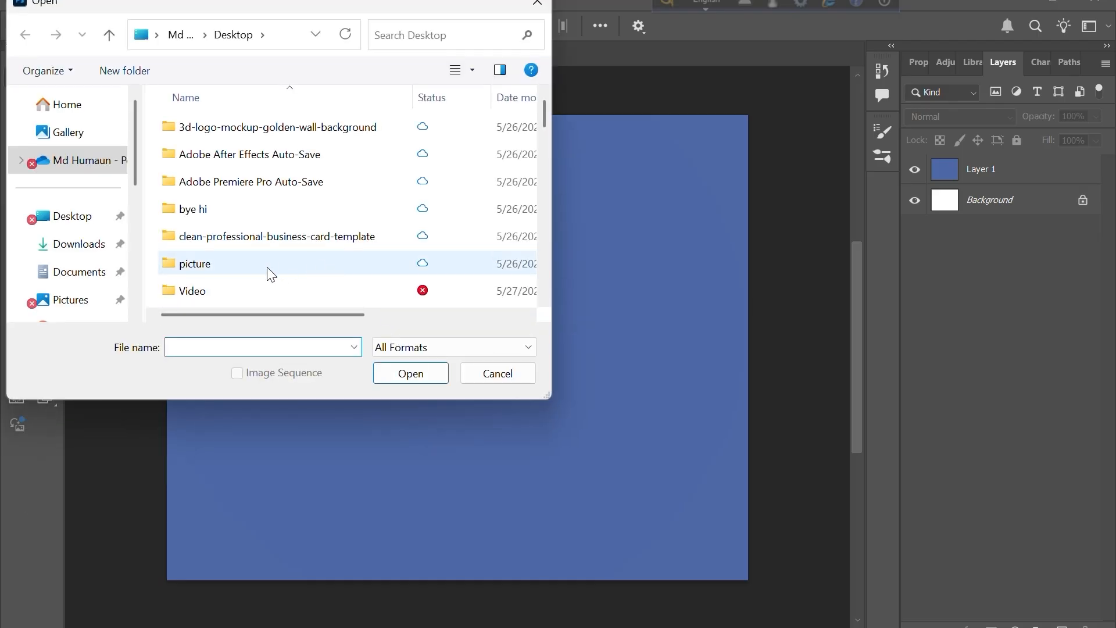
pyautogui.click(87, 297)
pyautogui.doubleClick(247, 176)
pyautogui.scroll(-15, 288, 197)
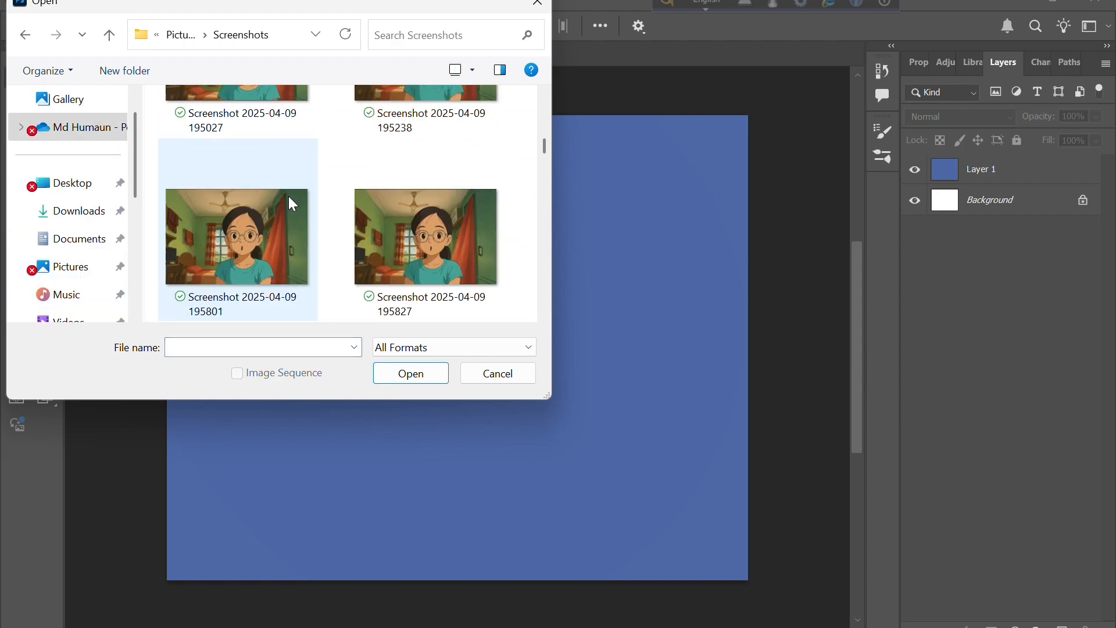
pyautogui.scroll(-20, 288, 197)
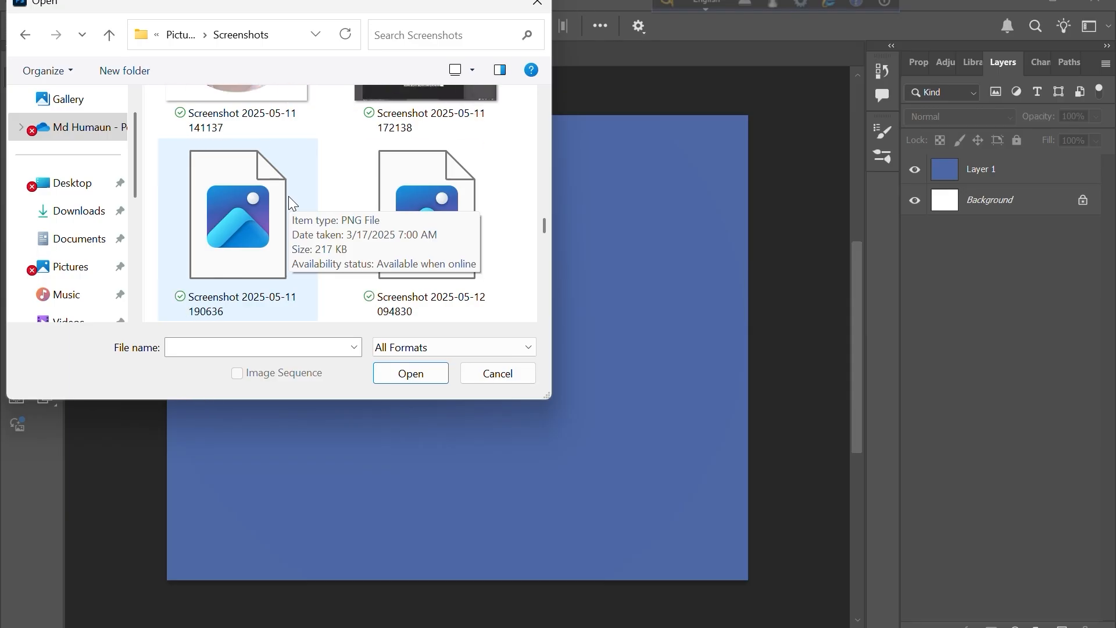
pyautogui.scroll(-10, 289, 196)
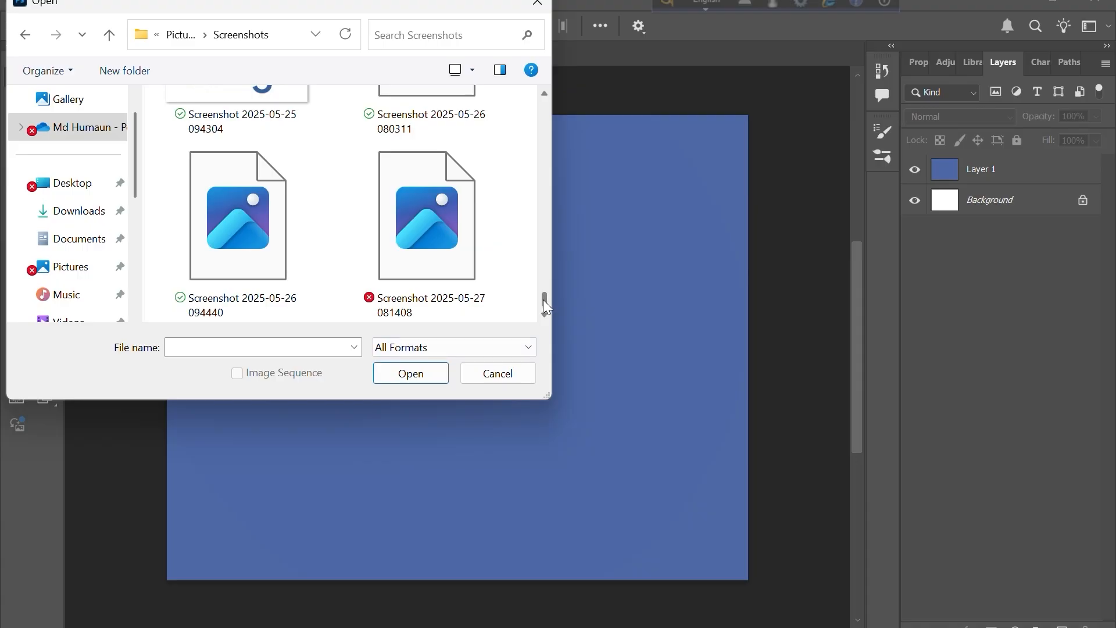
pyautogui.click(417, 245)
pyautogui.click(401, 377)
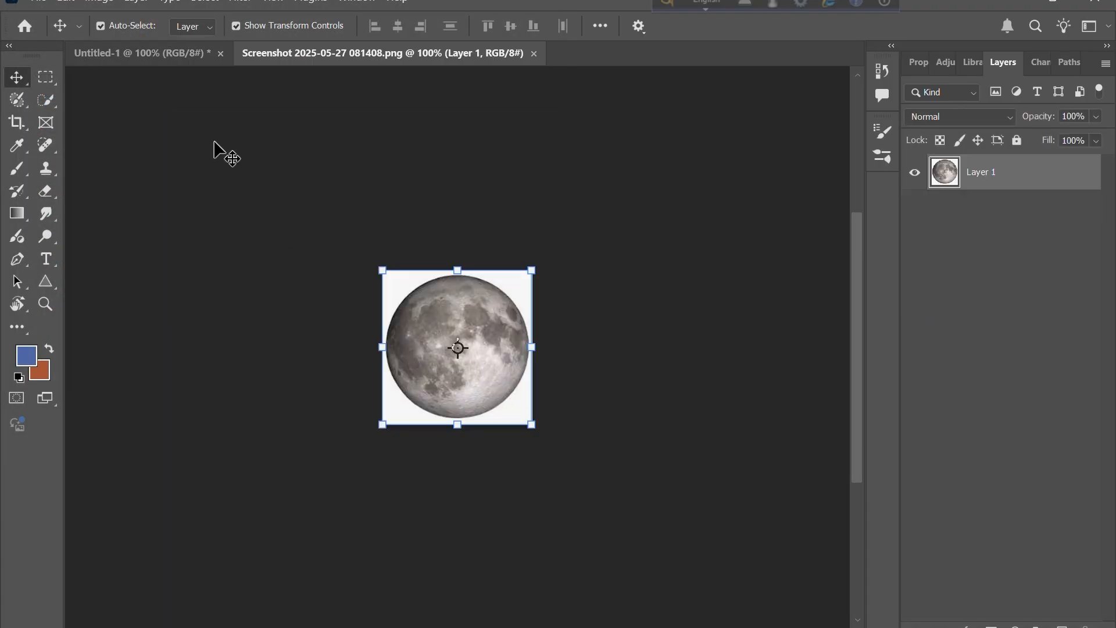
# - Remove the white background around the moon by selecting the subject, inverting the selection and deleting
pyautogui.click(204, 1)
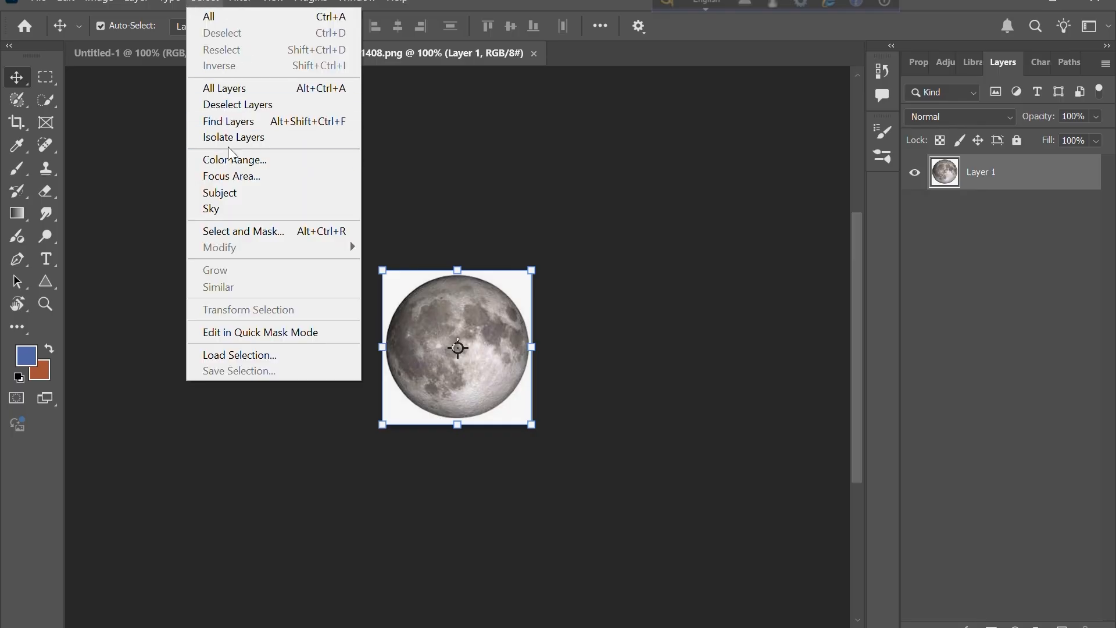
pyautogui.click(218, 193)
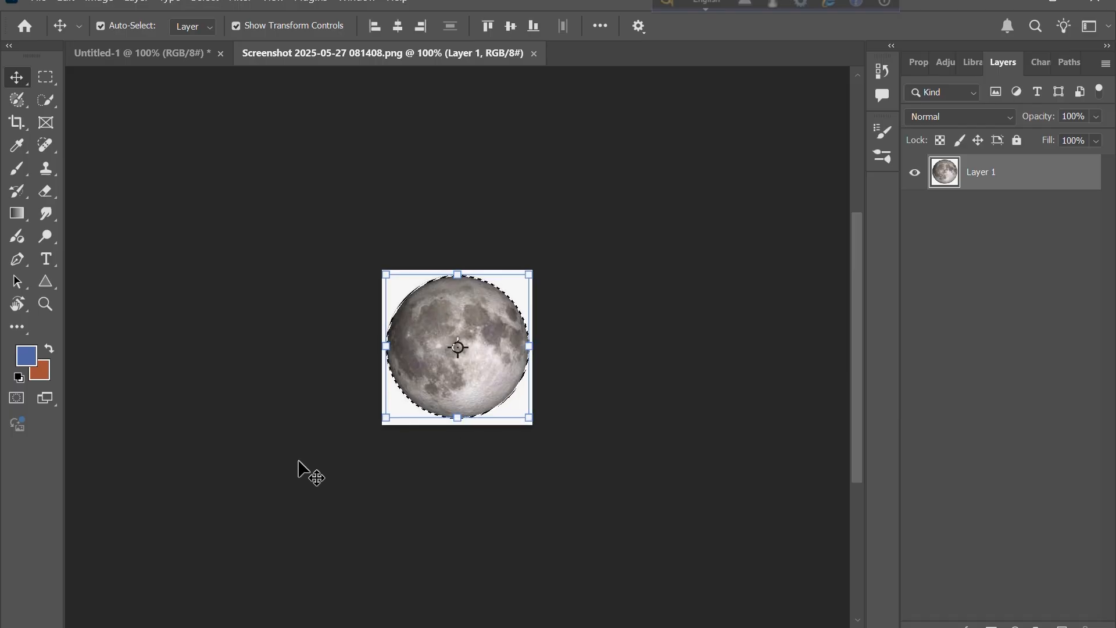
pyautogui.click(205, 1)
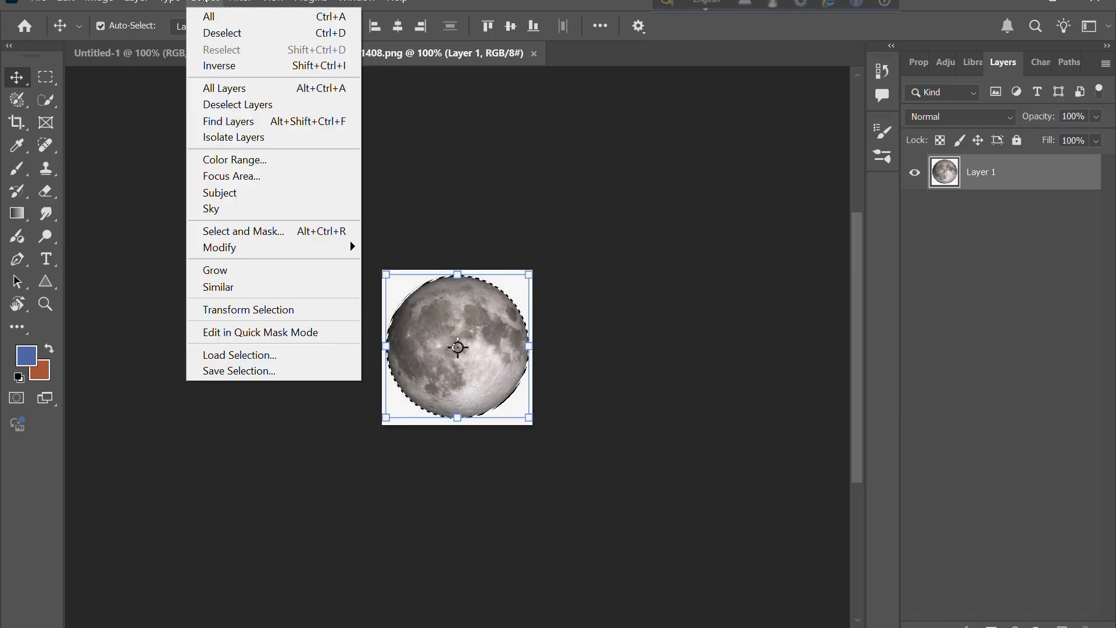
pyautogui.click(219, 65)
pyautogui.press('Delete')
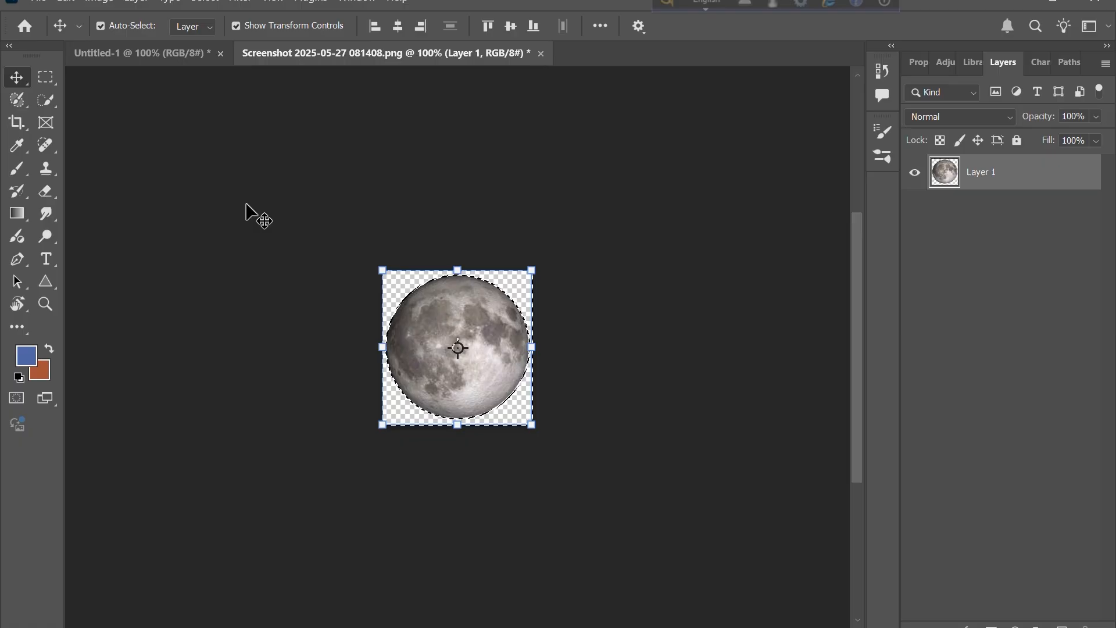
pyautogui.hotkey('ctrl', 'd')
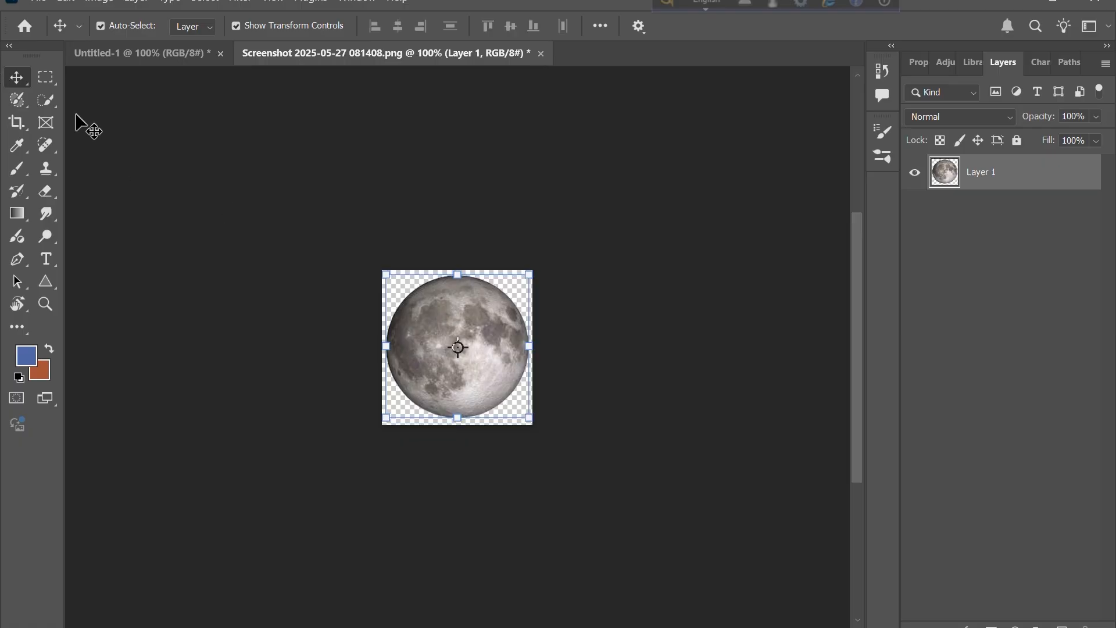
# - Define a brush preset from the isolated moon image with an empty name
pyautogui.click(237, 291)
pyautogui.click(497, 325)
pyautogui.click(74, 2)
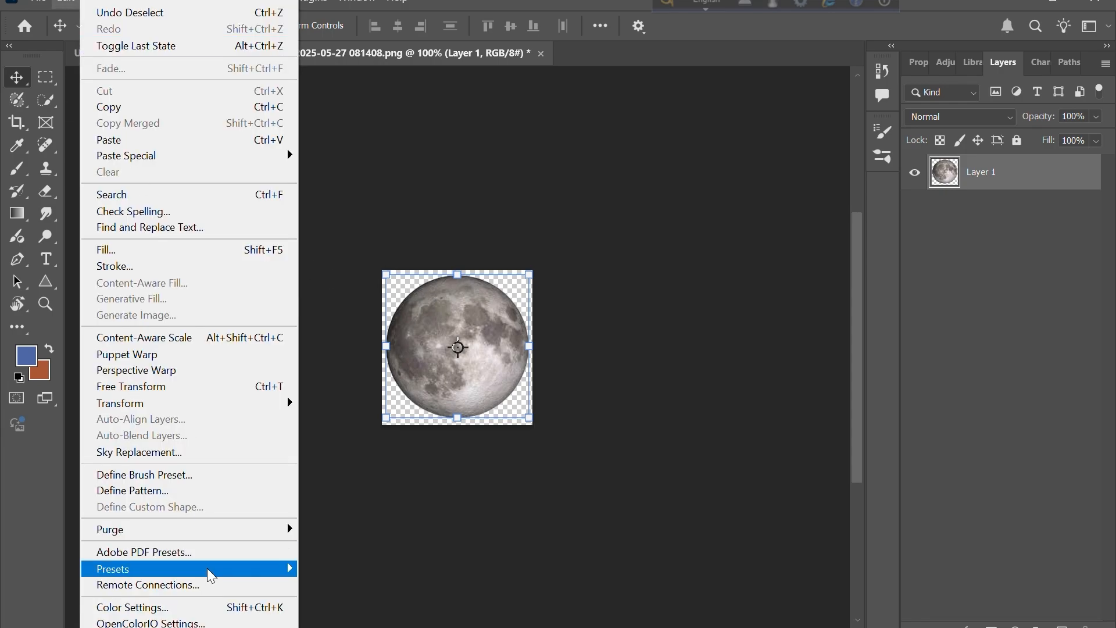
pyautogui.click(152, 475)
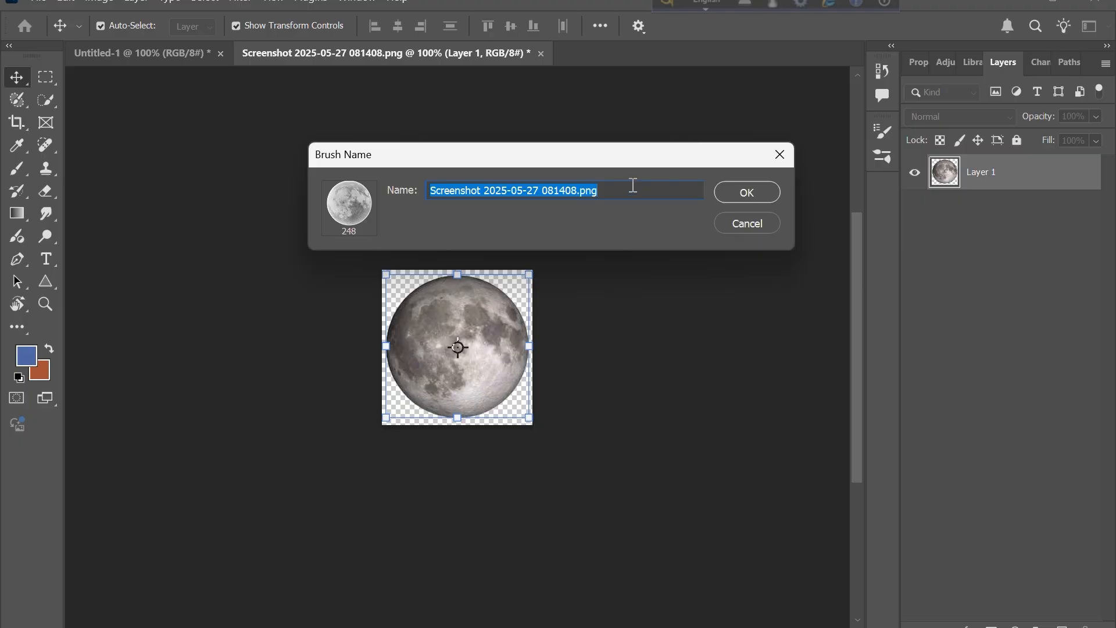
pyautogui.press('BackSpace')
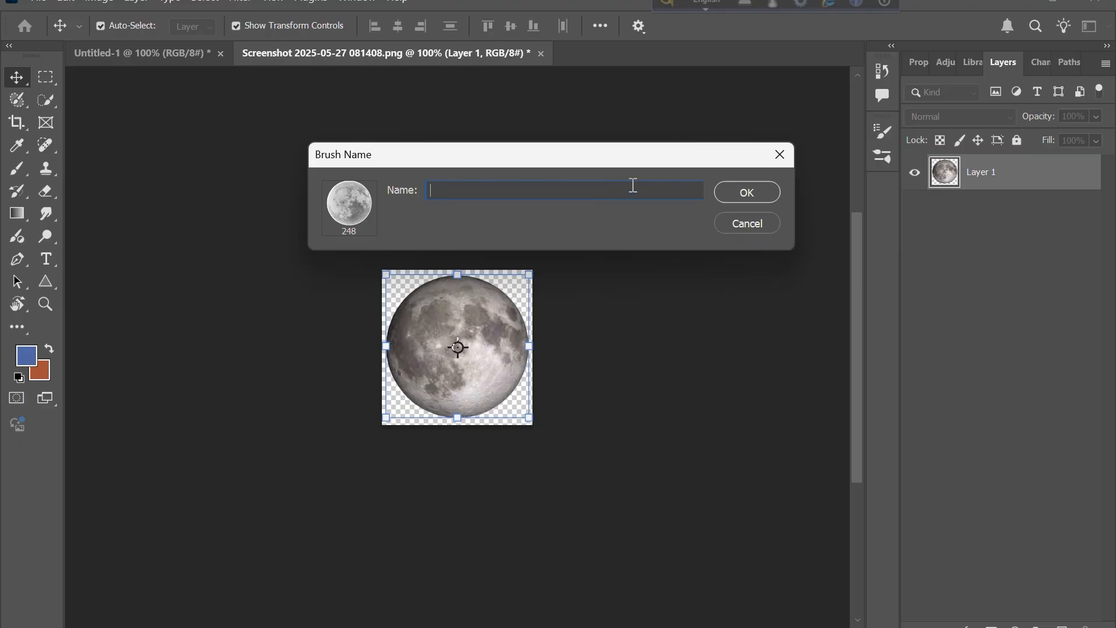
pyautogui.click(766, 189)
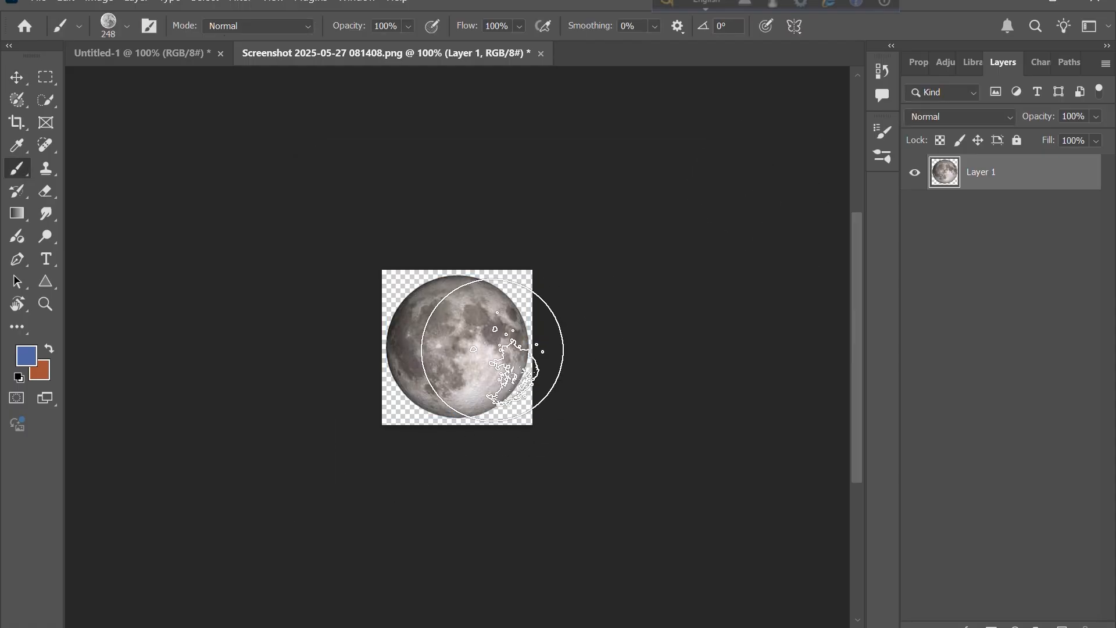
# - Test the moon brush with one stamp on the moon image and return to the Untitled-1 document
pyautogui.click(460, 350)
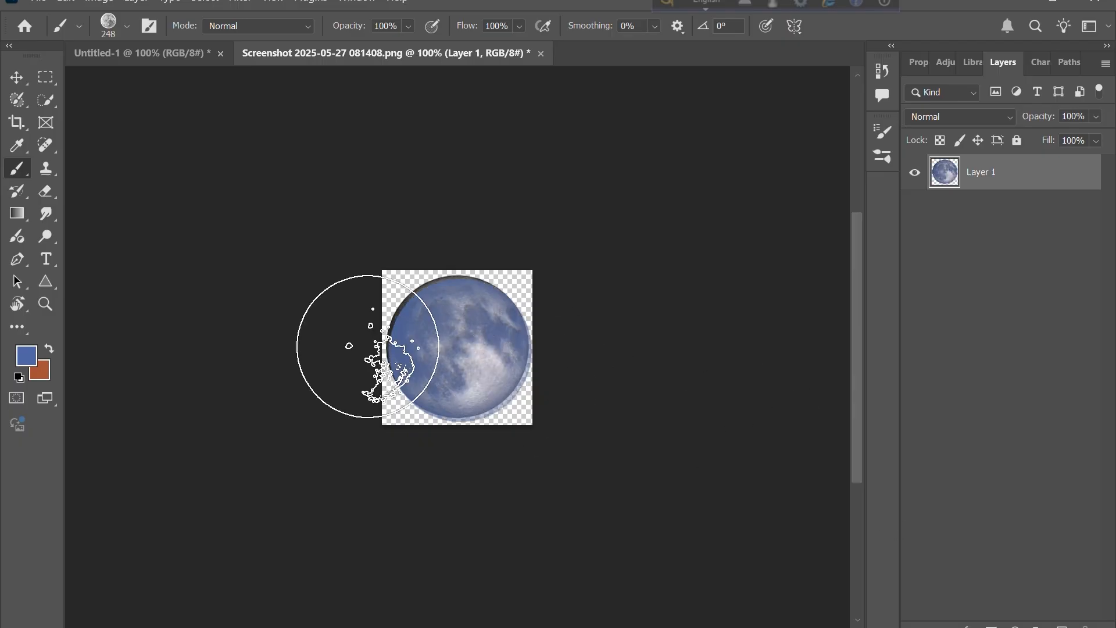
pyautogui.click(175, 52)
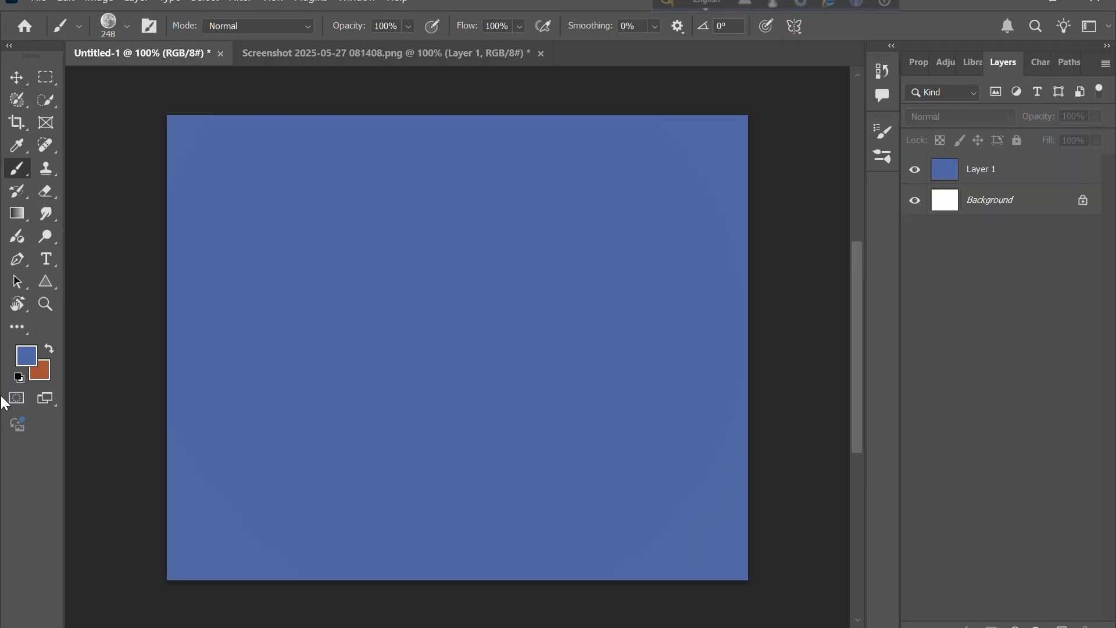
# - Set the foreground colour to a near-white light grey
pyautogui.click(30, 365)
pyautogui.click(428, 396)
pyautogui.moveTo(428, 396); pyautogui.dragTo(403, 367)
pyautogui.click(794, 333)
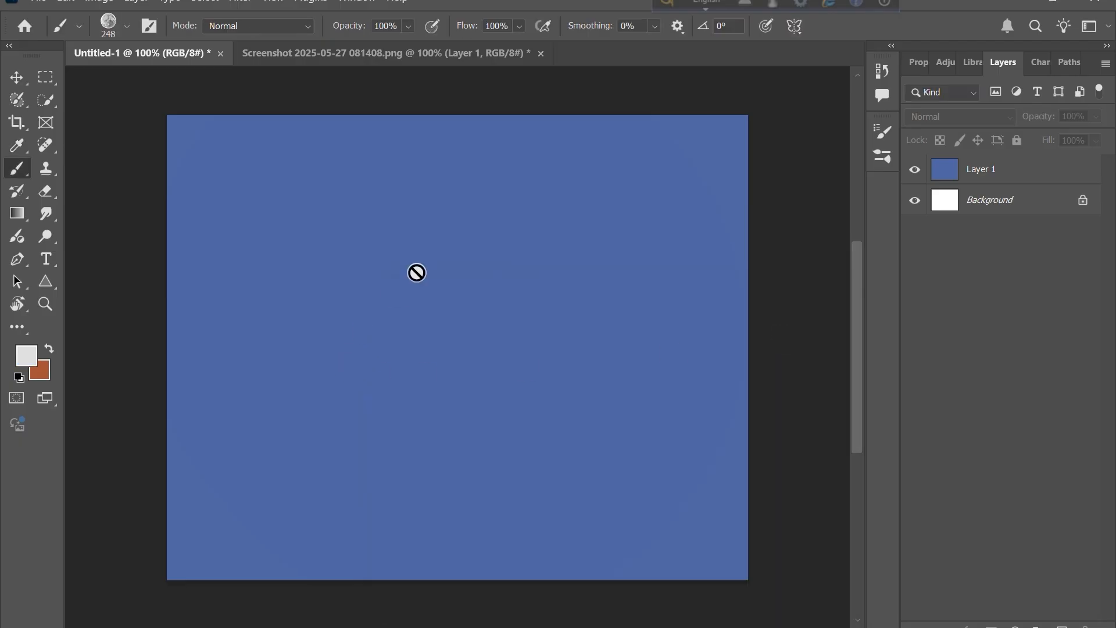
# - Add a new layer above Layer 1 and enlarge the moon brush to 250 px
pyautogui.click(1011, 178)
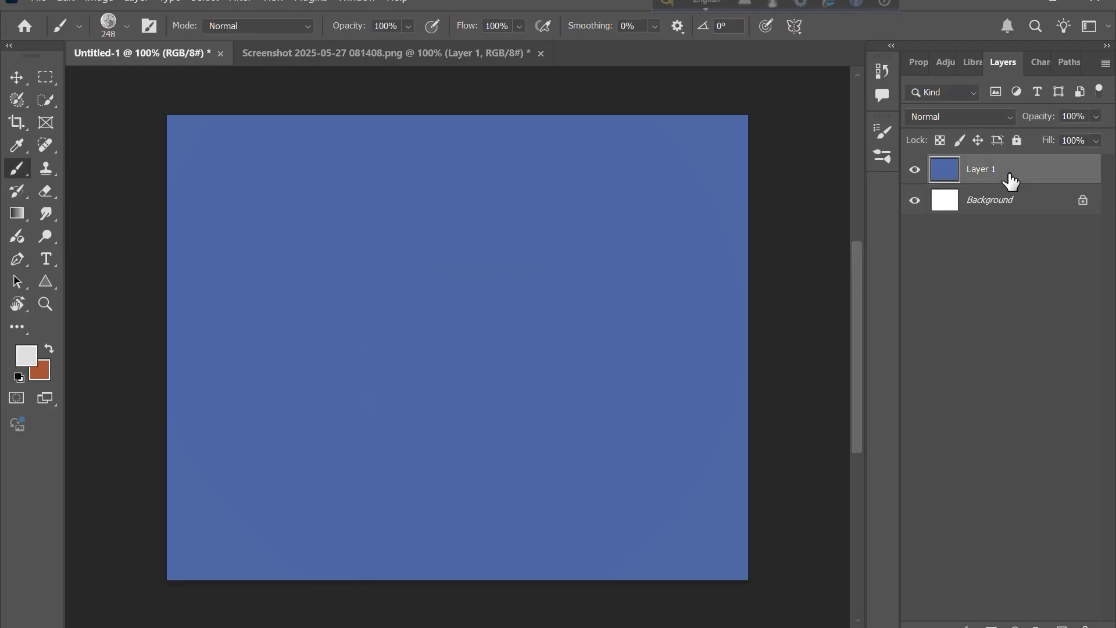
pyautogui.click(1062, 625)
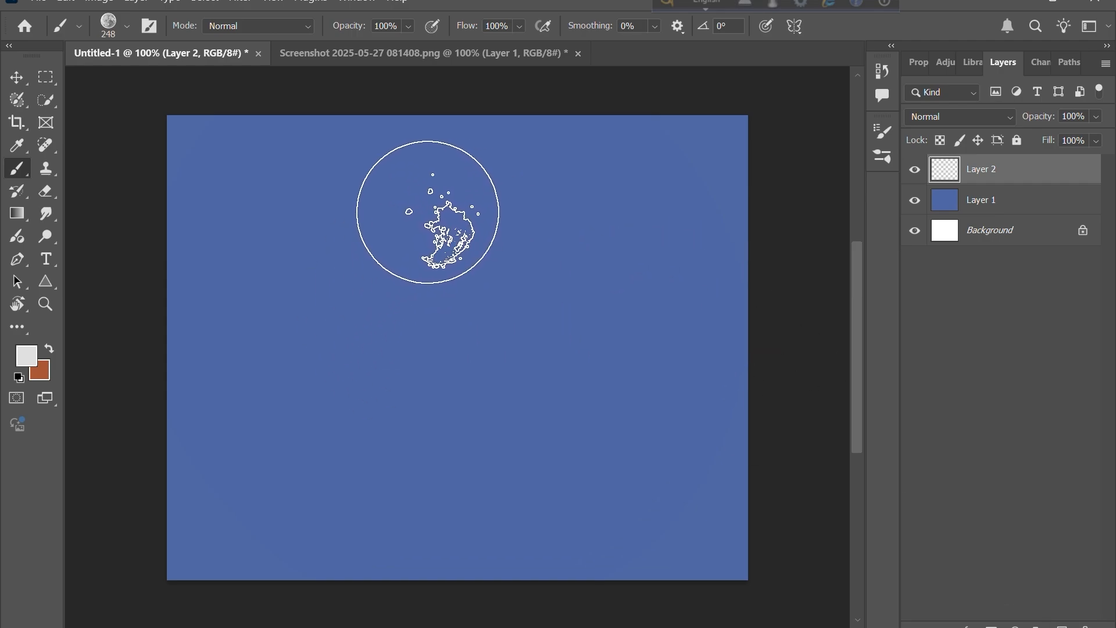
pyautogui.press(']')
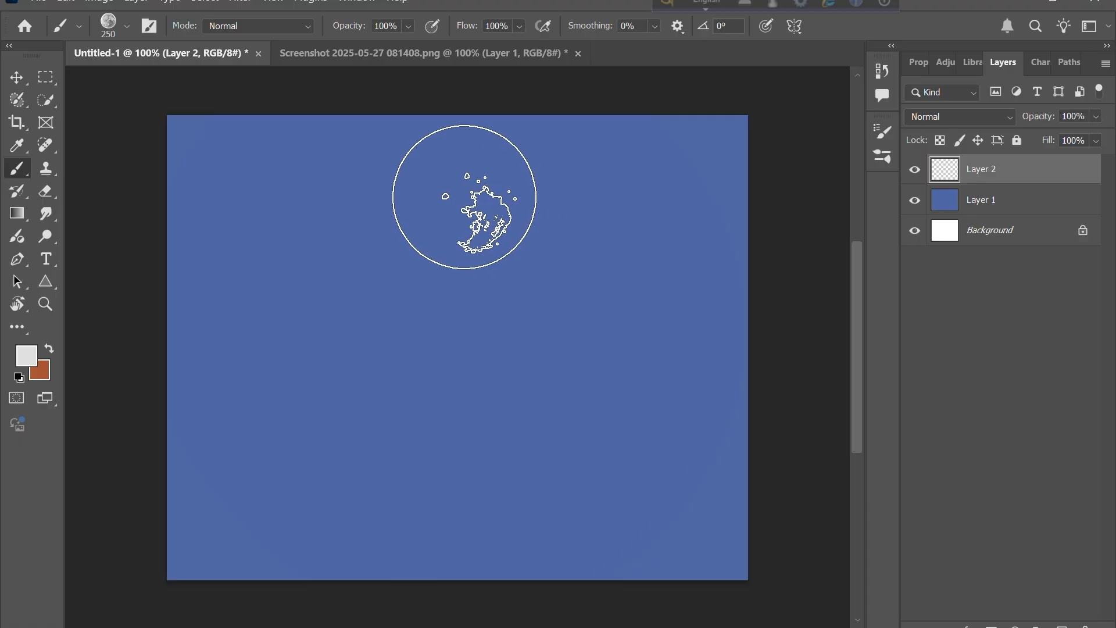
# - Stamp the moon brush near the top centre of the canvas and undo the stamps
pyautogui.click(464, 197)
pyautogui.click(464, 197)
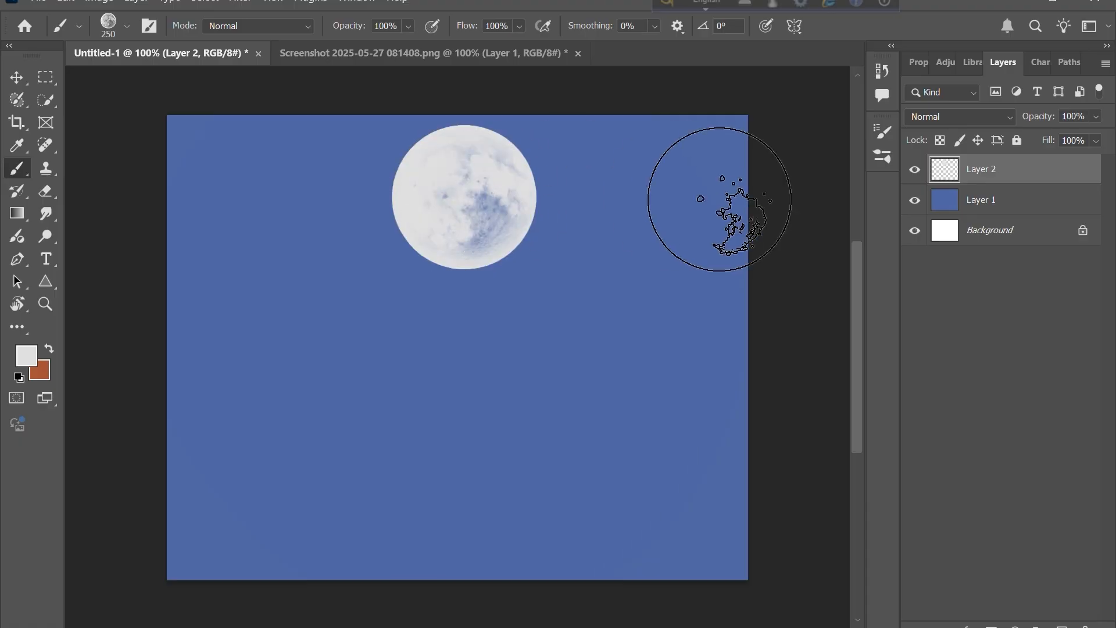
pyautogui.hotkey('ctrl', 'z')
pyautogui.hotkey('ctrl', 'z')
pyautogui.hotkey('ctrl', 'z')
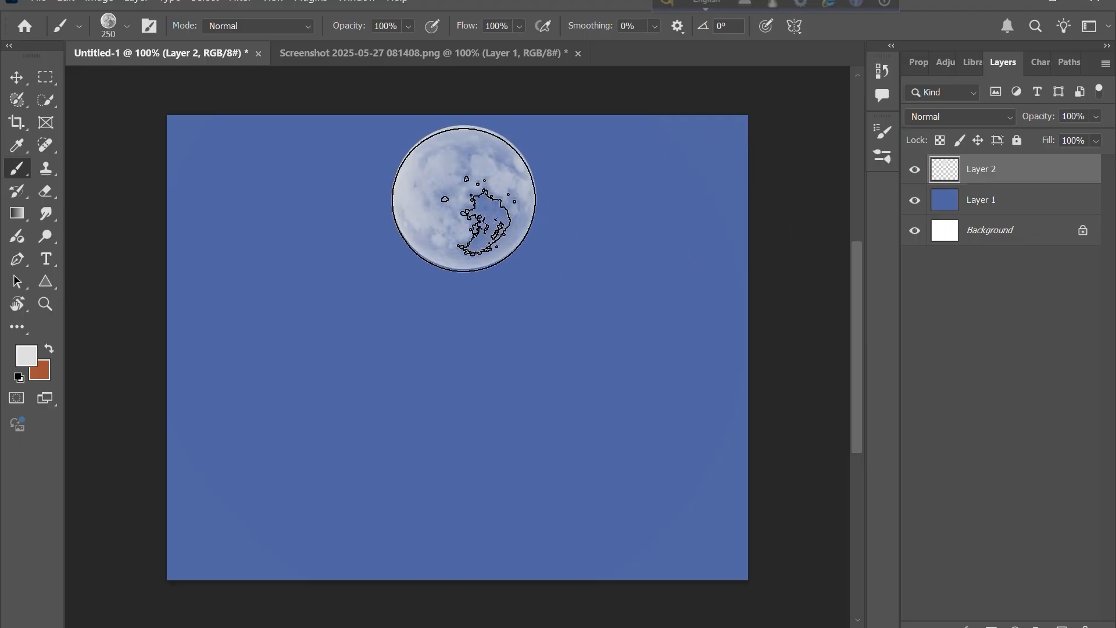
# - Stamp the moon brush three times at the same spot near the top centre of the canvas
pyautogui.click(464, 197)
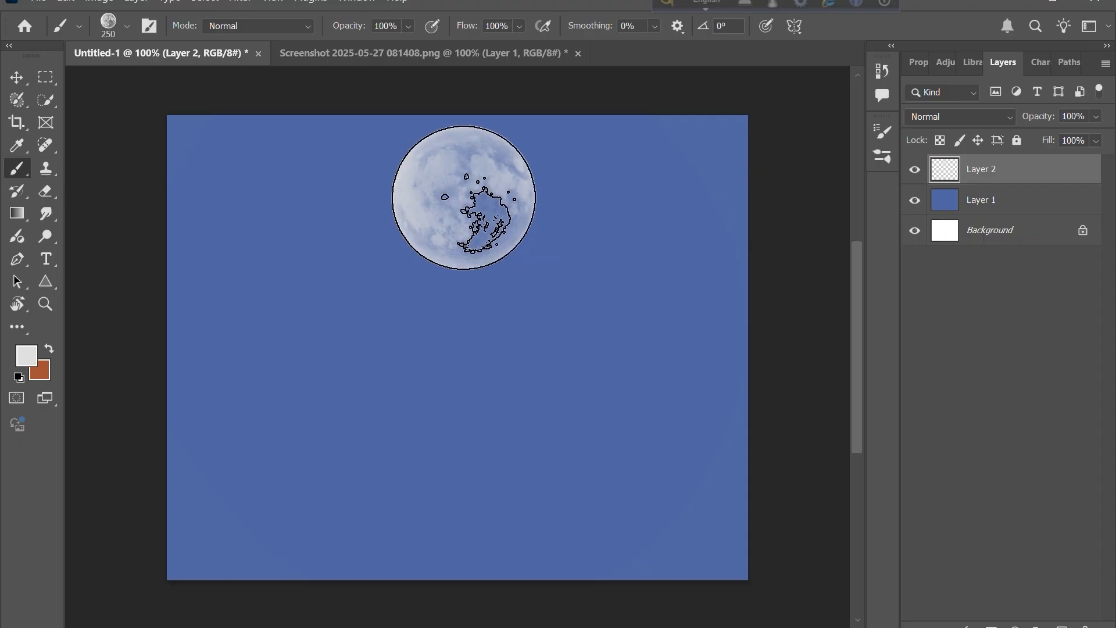
pyautogui.click(464, 197)
pyautogui.click(464, 197)
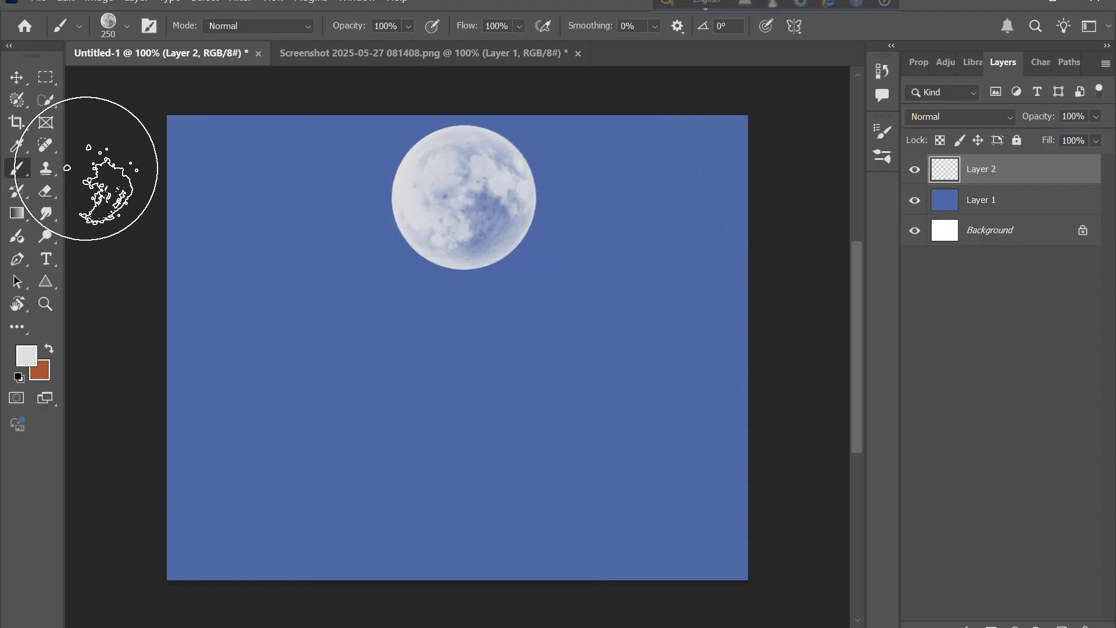
# - Choose the Soft Round brush and set its hardness to 68% and opacity to 64%
pyautogui.click(22, 85)
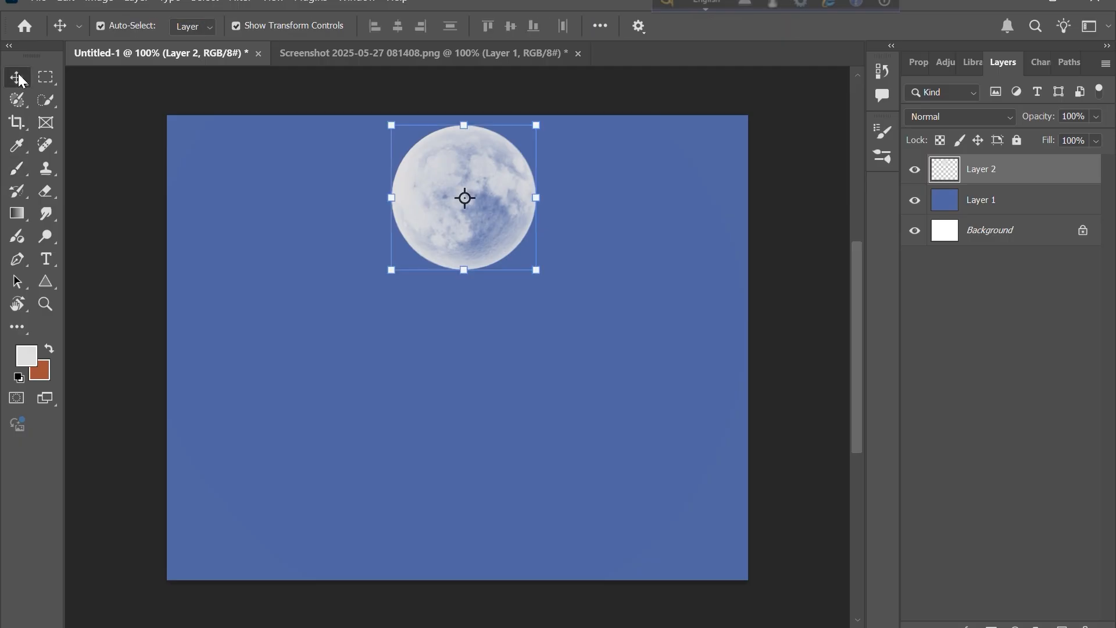
pyautogui.click(124, 215)
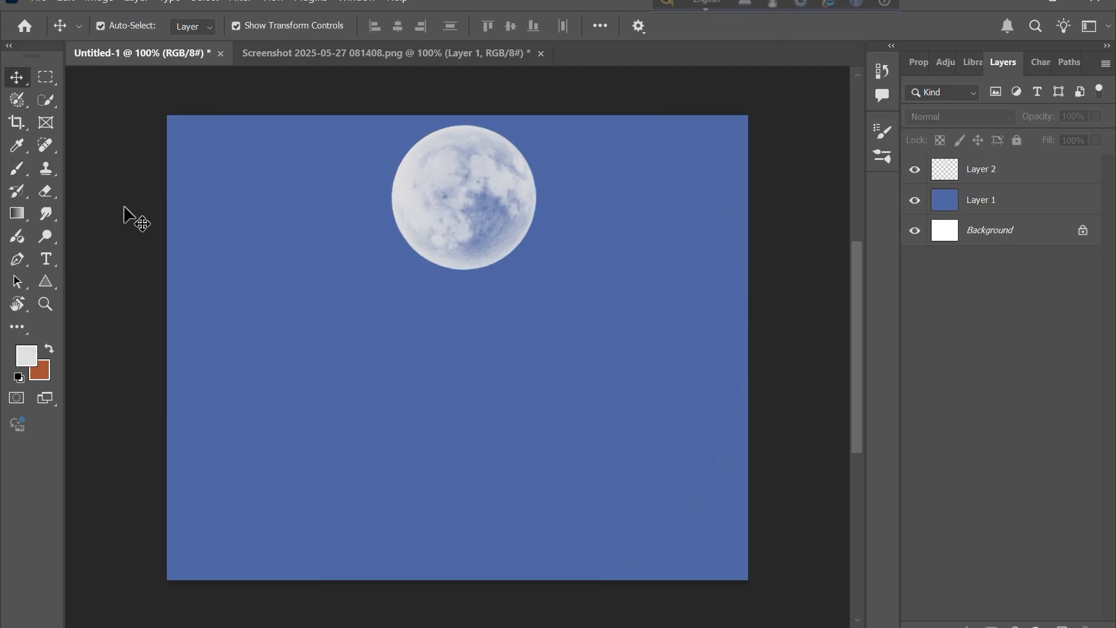
pyautogui.click(16, 170)
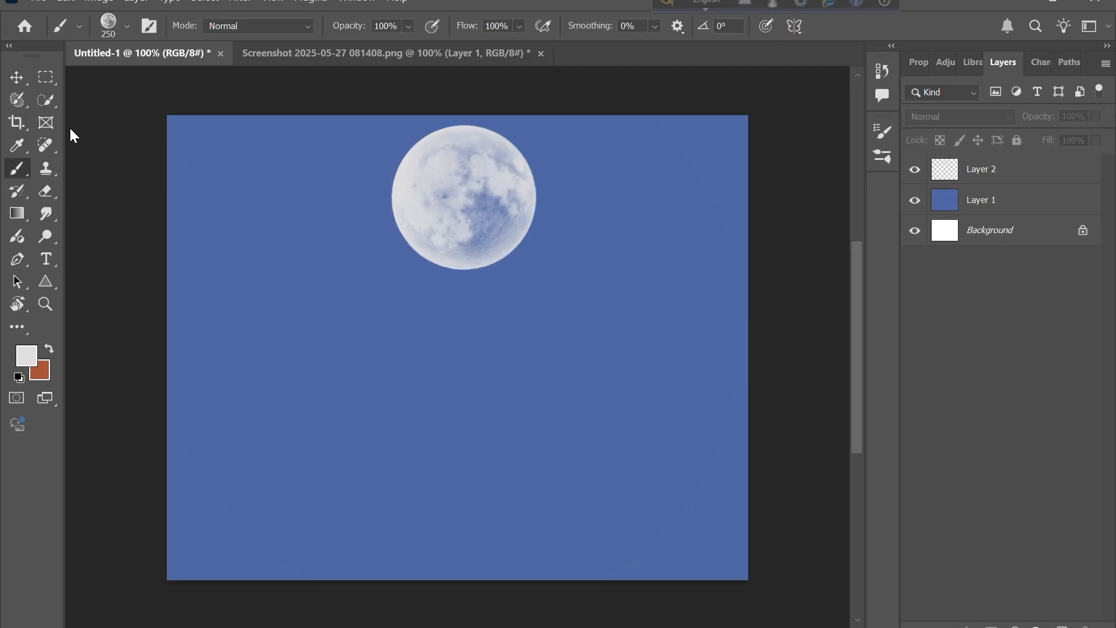
pyautogui.click(126, 27)
pyautogui.scroll(8, 102, 268)
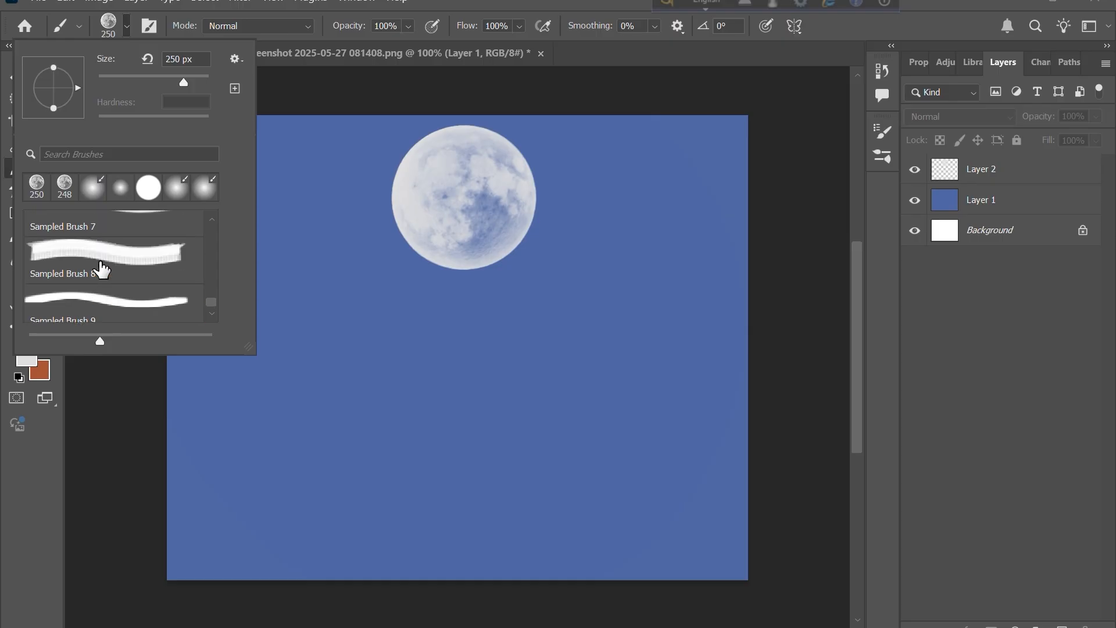
pyautogui.scroll(6, 101, 269)
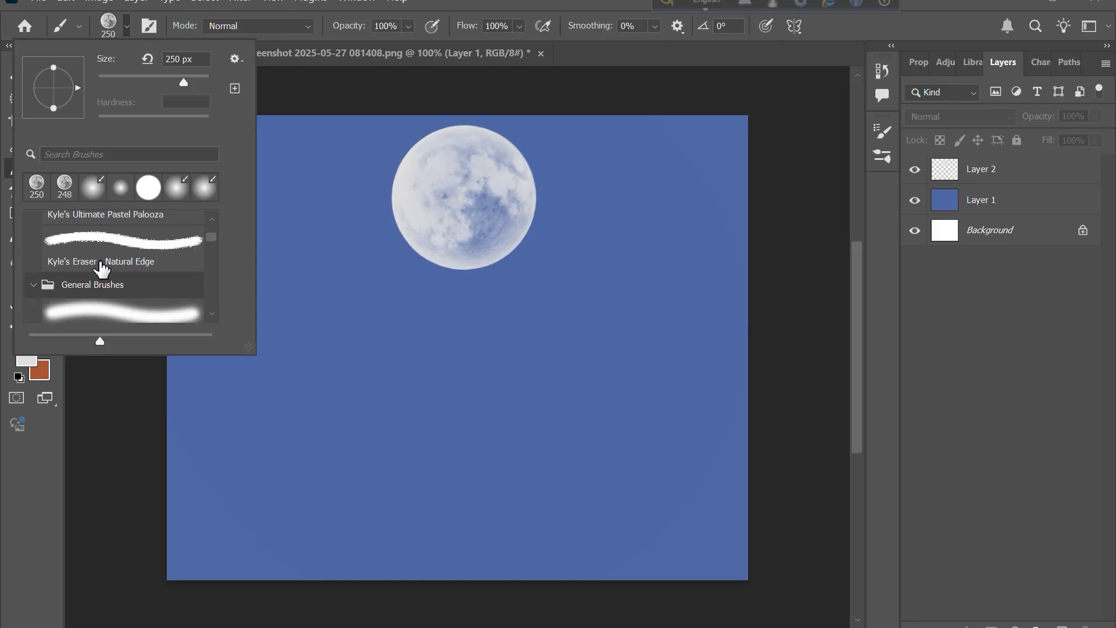
pyautogui.click(152, 276)
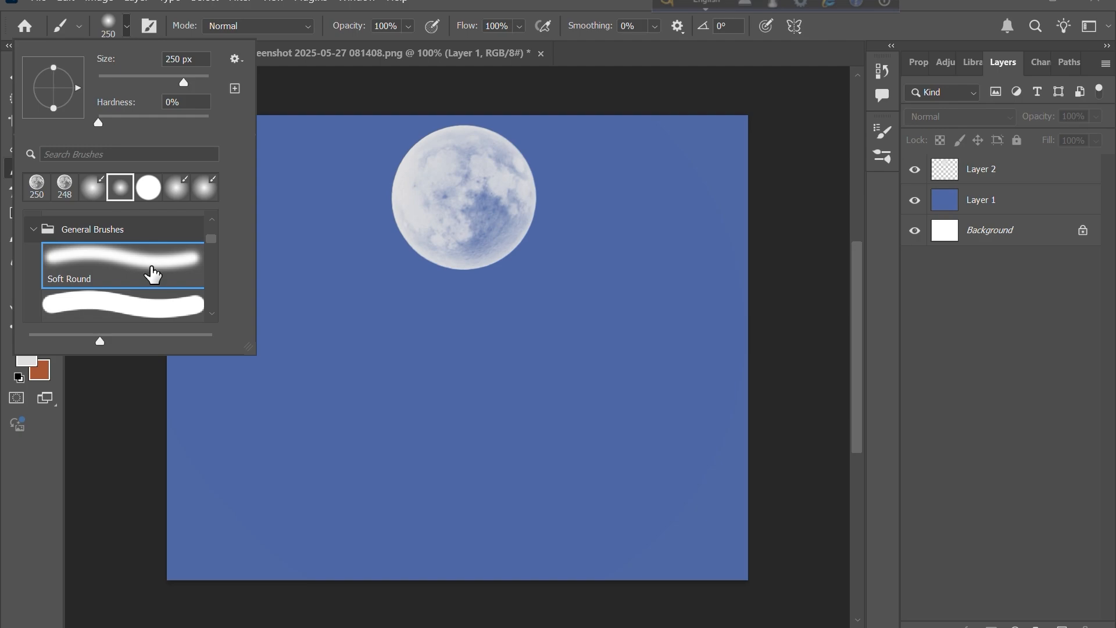
pyautogui.moveTo(99, 124); pyautogui.dragTo(173, 128)
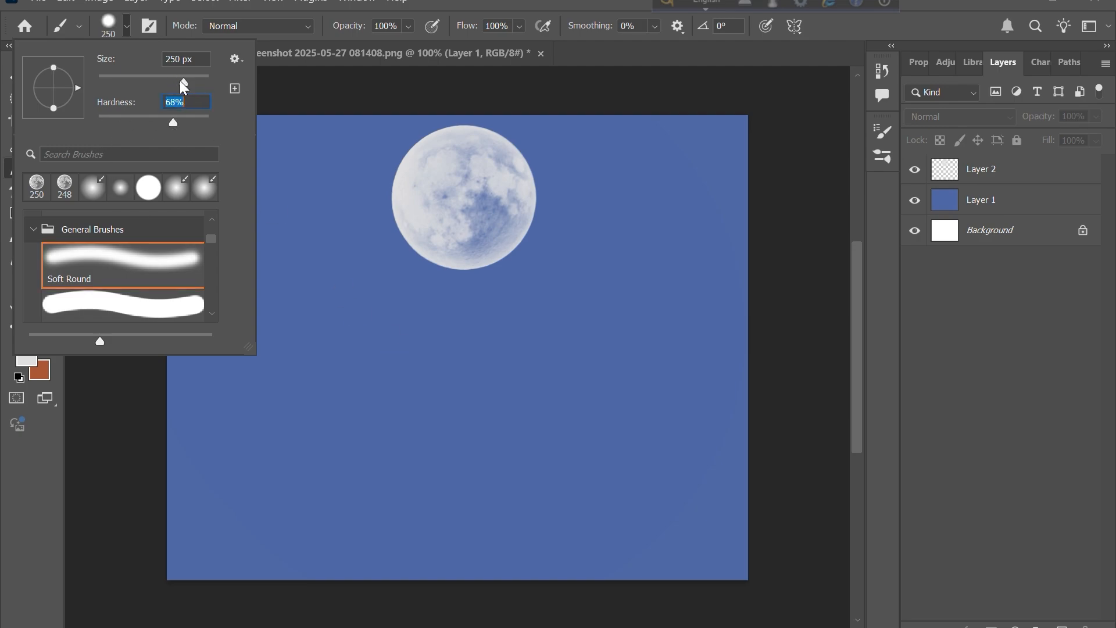
pyautogui.click(408, 26)
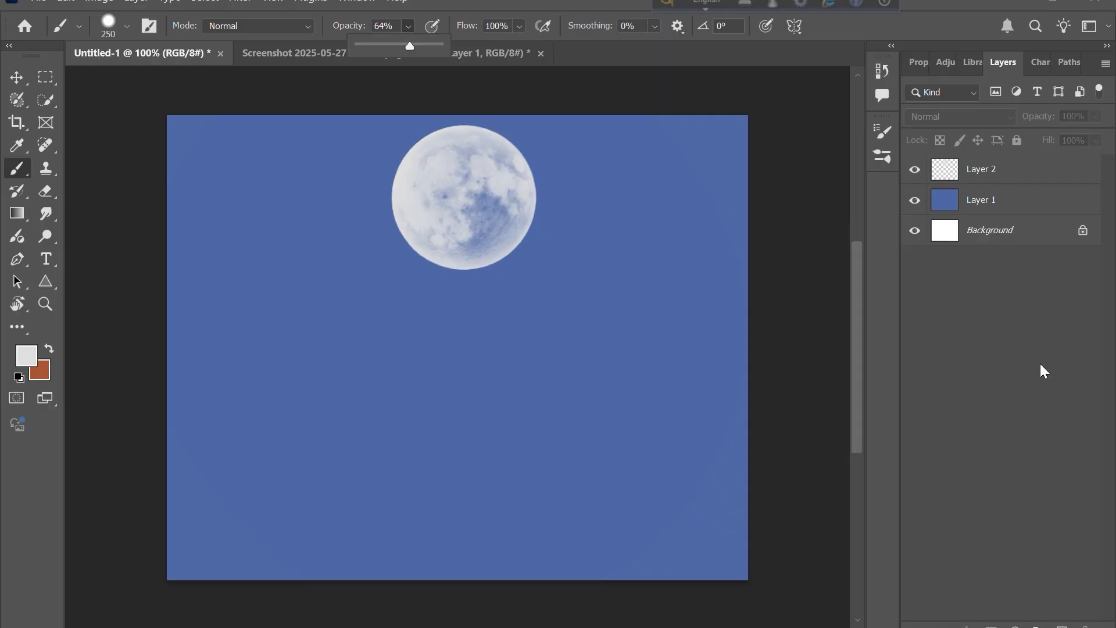
# - Add a new layer above Layer 2 and enlarge the brush to 400 px
pyautogui.click(1062, 625)
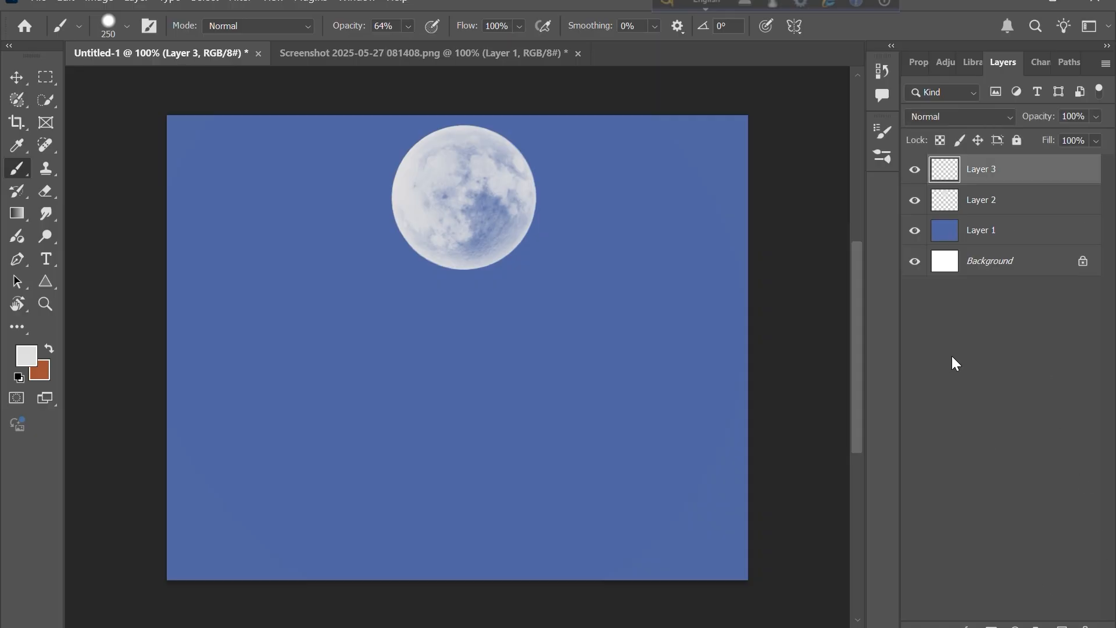
pyautogui.press(']')
pyautogui.press(']')
# - Try stamping a soft glow over the moon at 64% and then 42% opacity, undoing each stamp
pyautogui.click(467, 195)
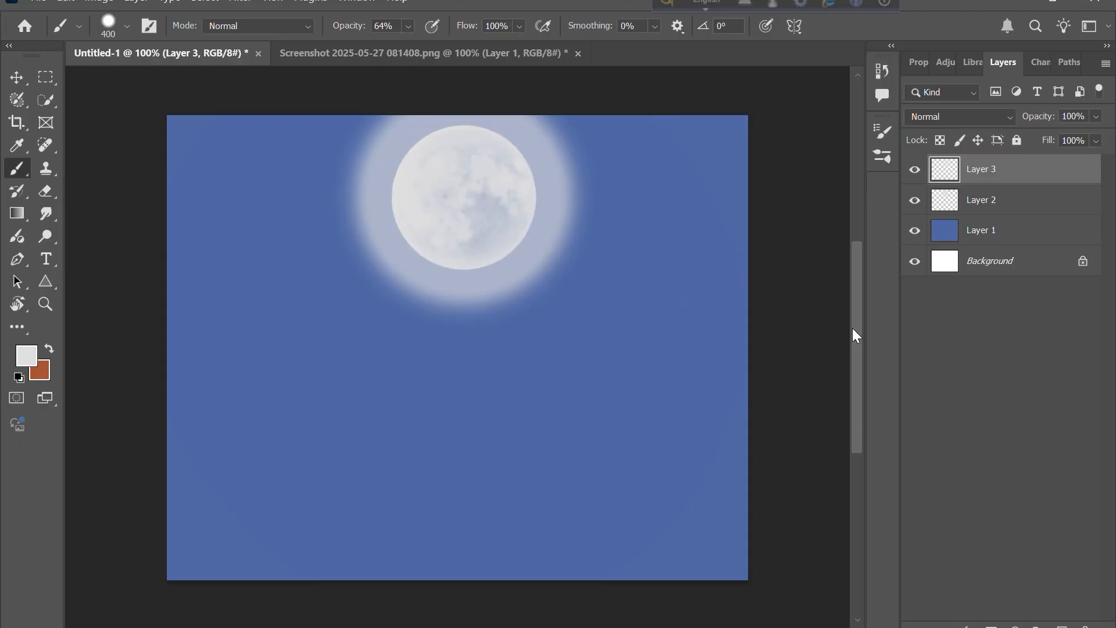
pyautogui.hotkey('ctrl', 'z')
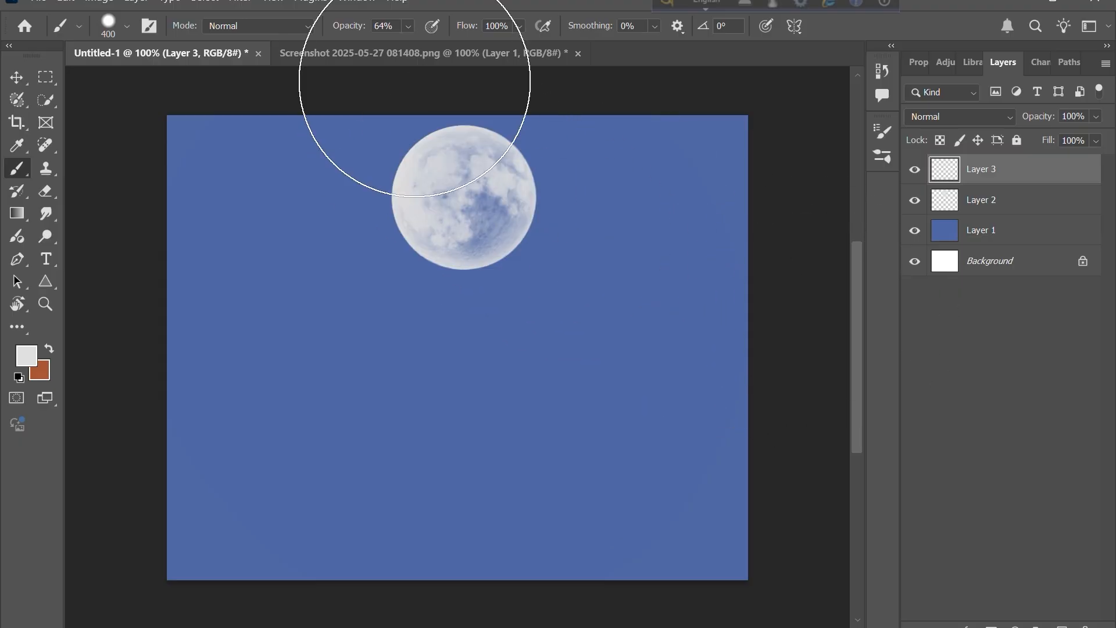
pyautogui.click(407, 27)
pyautogui.moveTo(429, 46); pyautogui.dragTo(412, 44)
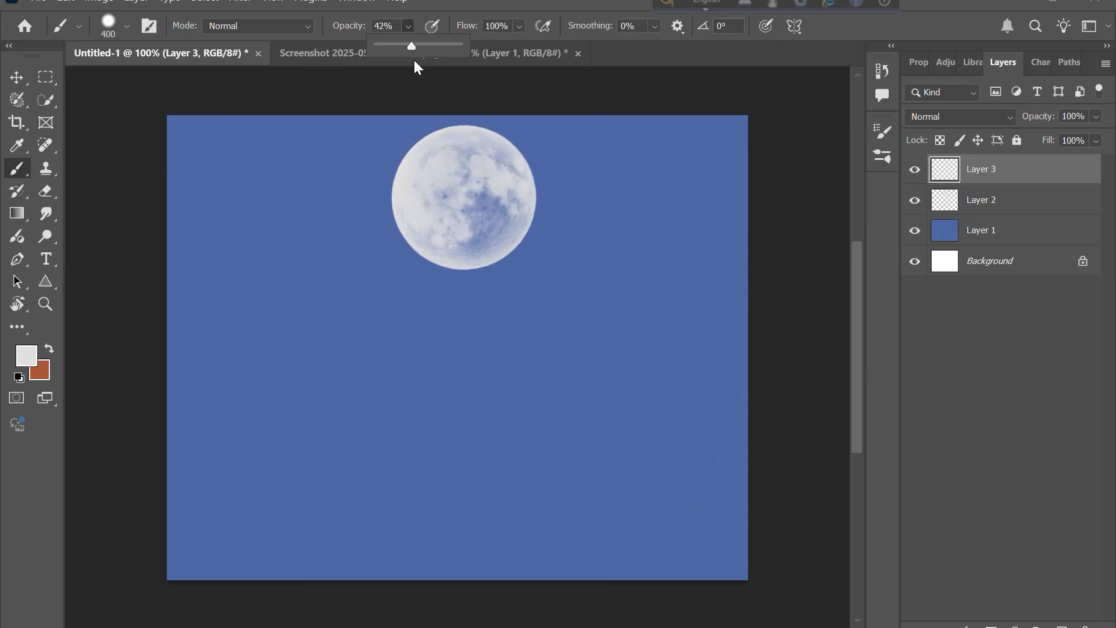
pyautogui.click(460, 216)
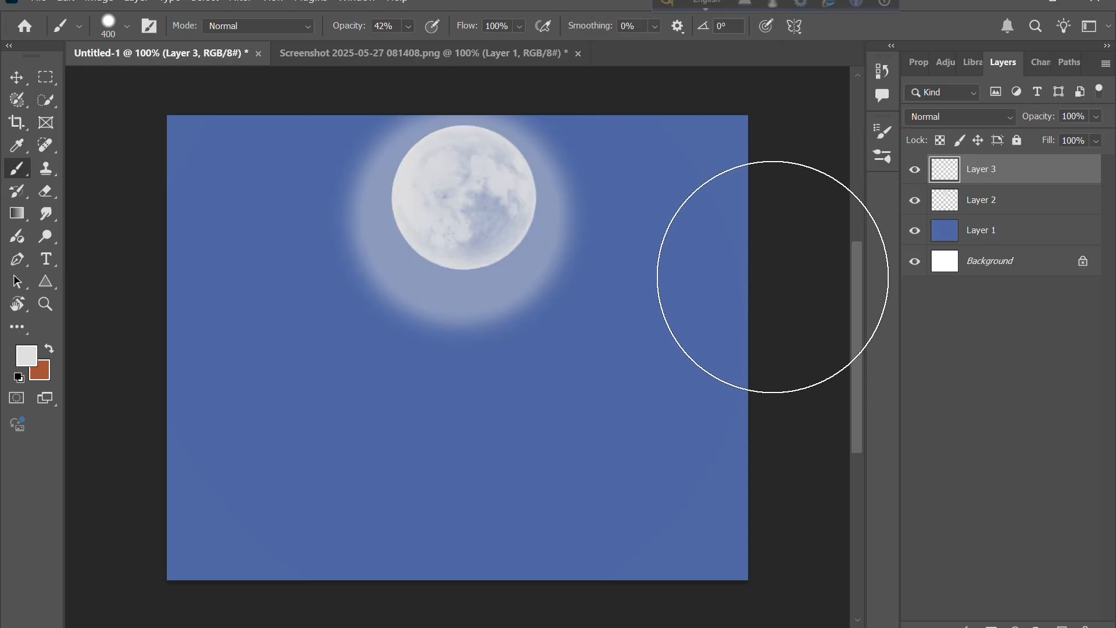
pyautogui.hotkey('ctrl', 'z')
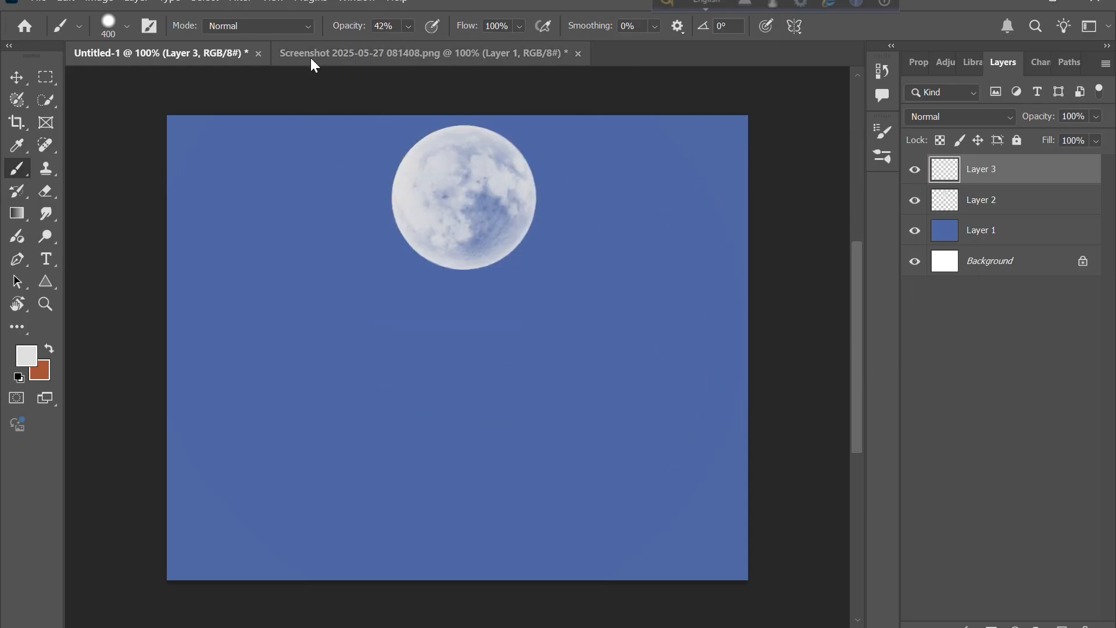
# - Set the brush opacity to 29% and stamp a soft glow around the moon at 300 px and 400 px
pyautogui.click(408, 26)
pyautogui.moveTo(421, 44); pyautogui.dragTo(412, 46)
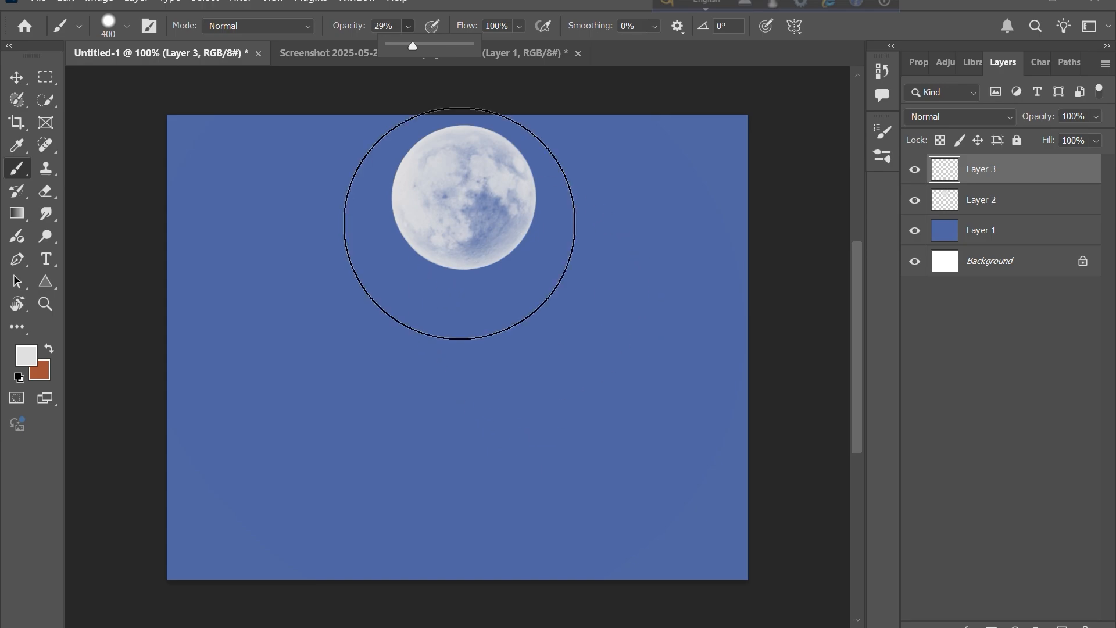
pyautogui.press('[')
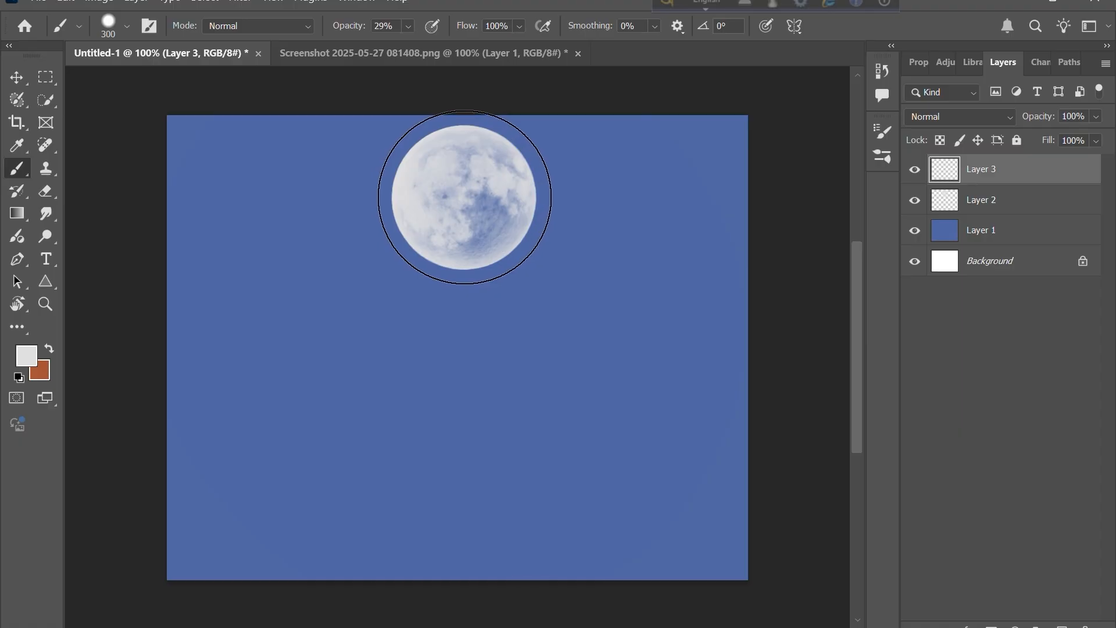
pyautogui.click(460, 199)
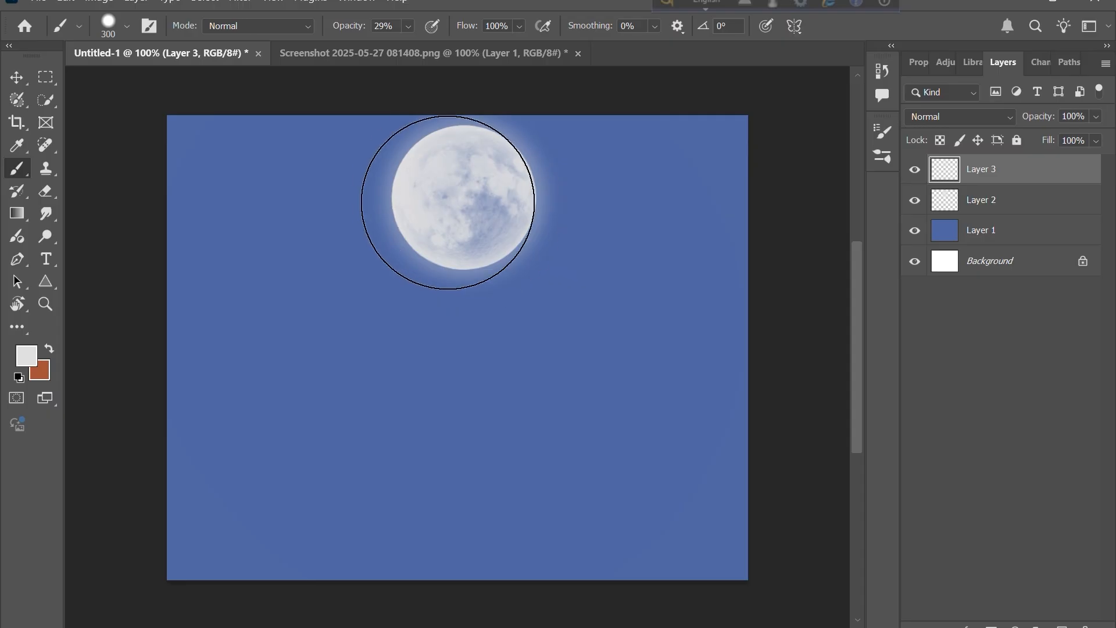
pyautogui.press(']')
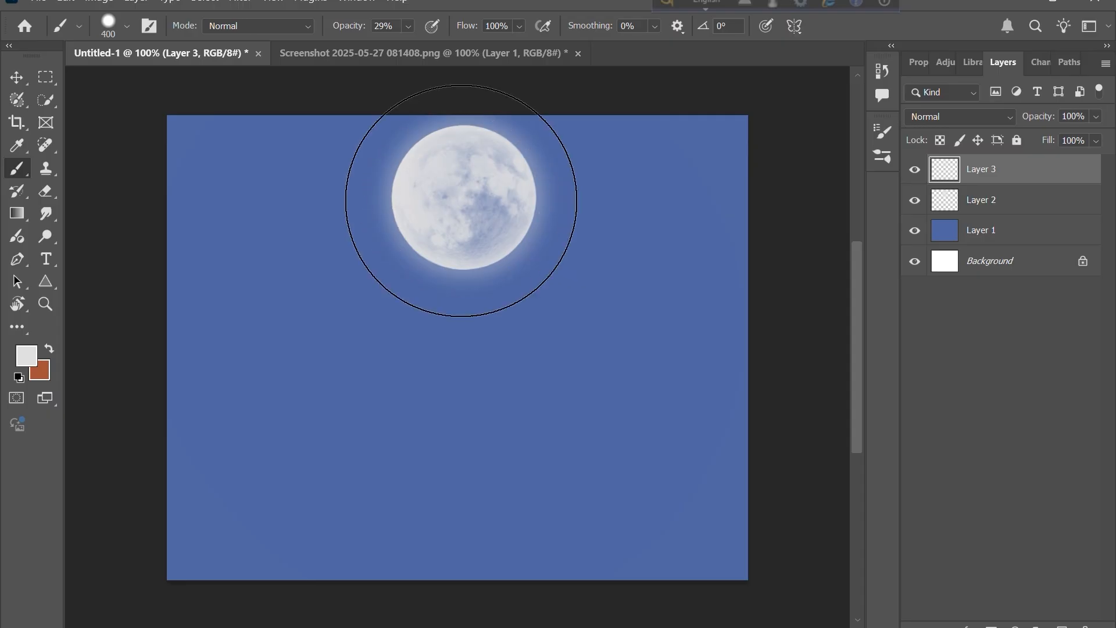
pyautogui.click(463, 212)
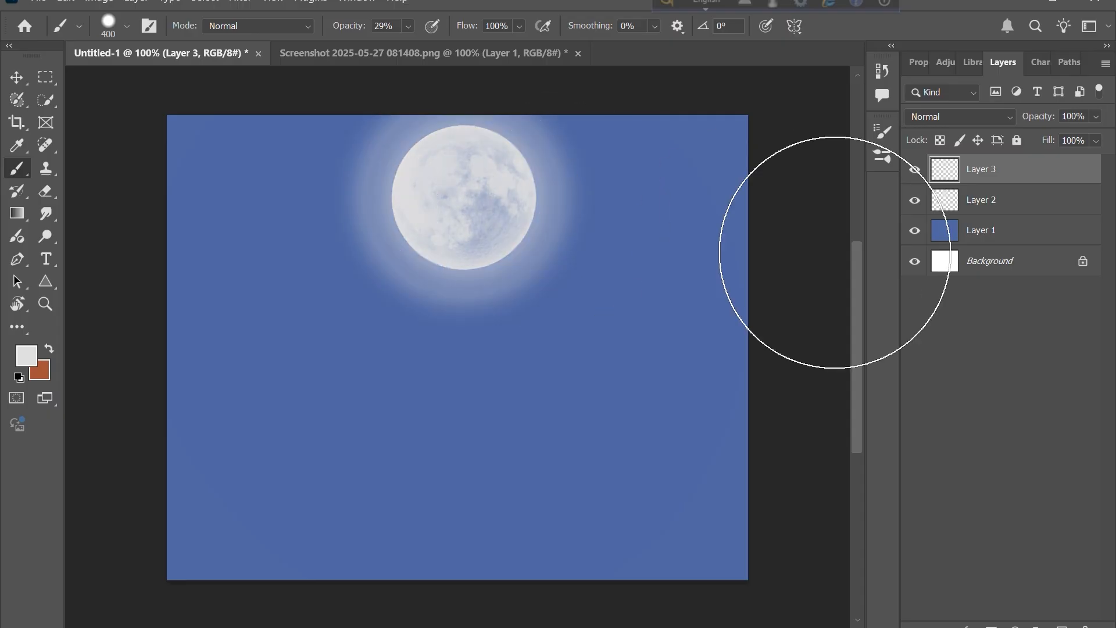
# - Place the grass image on the canvas as a new layer and delete that layer
pyautogui.click(17, 78)
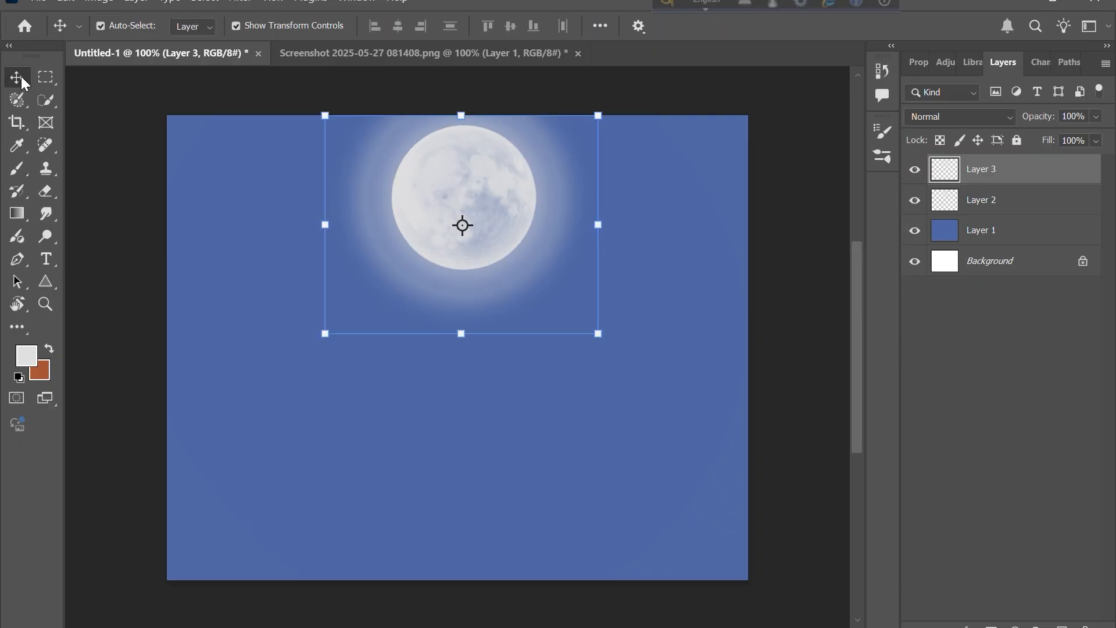
pyautogui.click(180, 284)
pyautogui.click(92, 283)
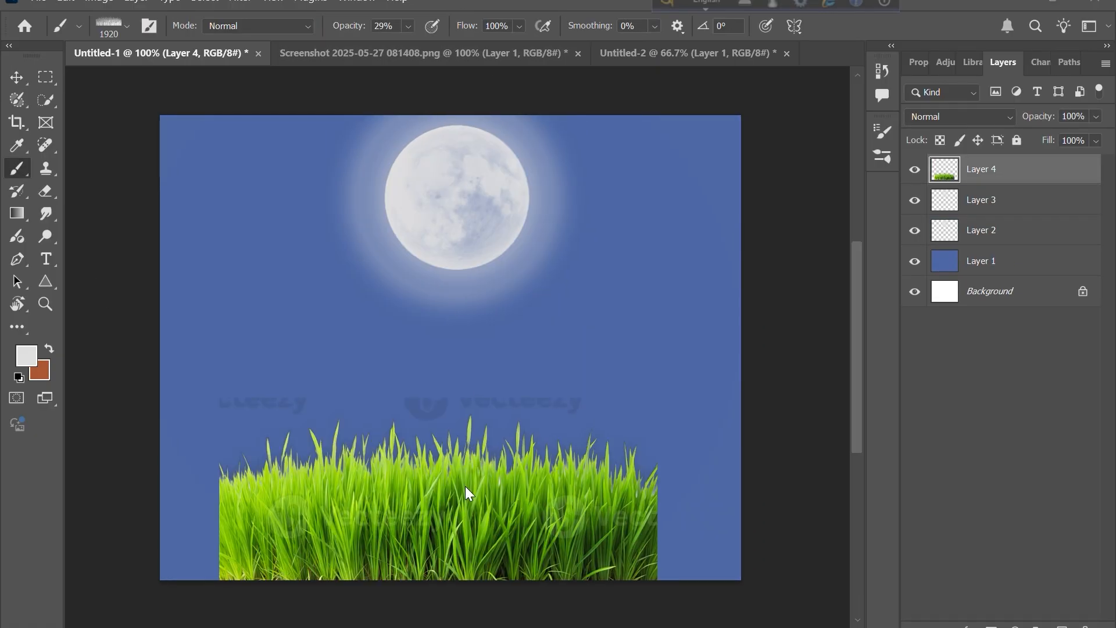
pyautogui.click(17, 79)
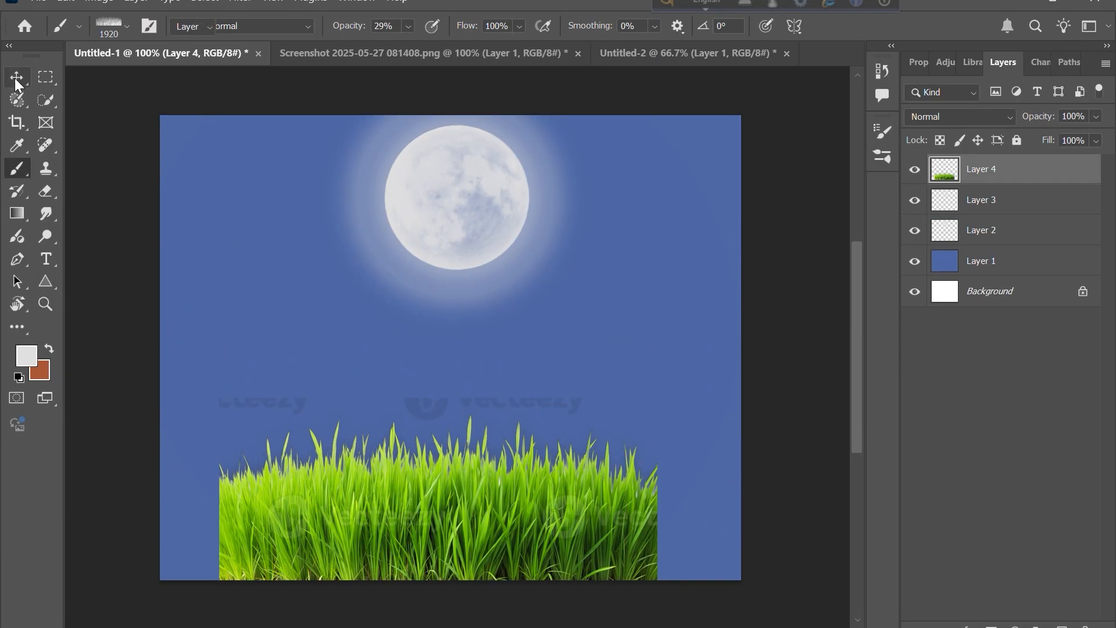
pyautogui.press('Delete')
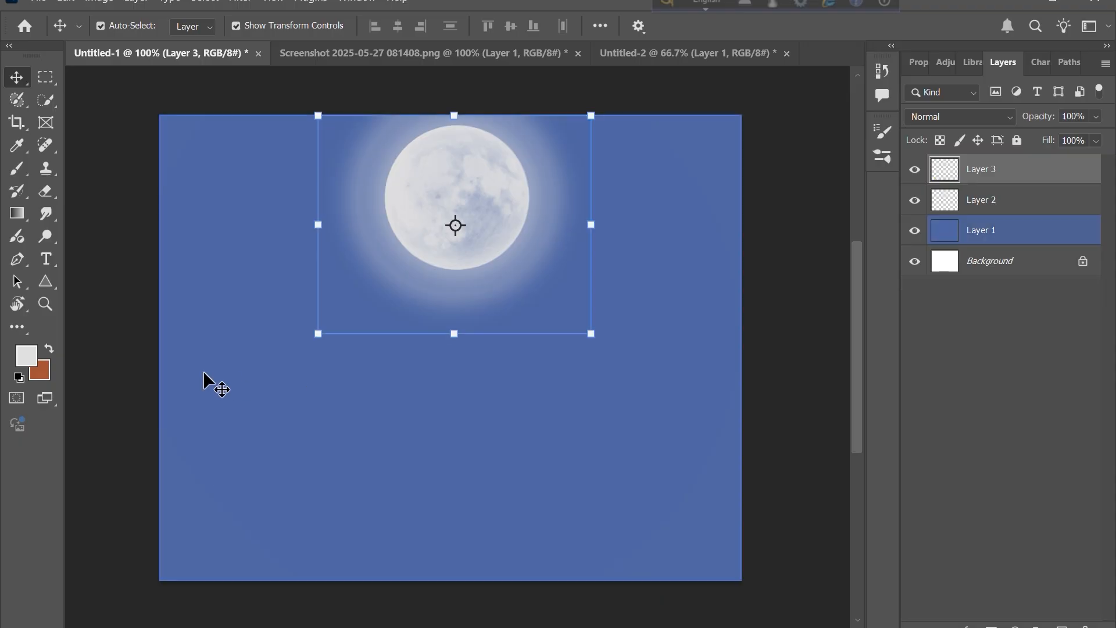
# - Switch to the grass brush and shrink it to 1200 px
pyautogui.click(17, 168)
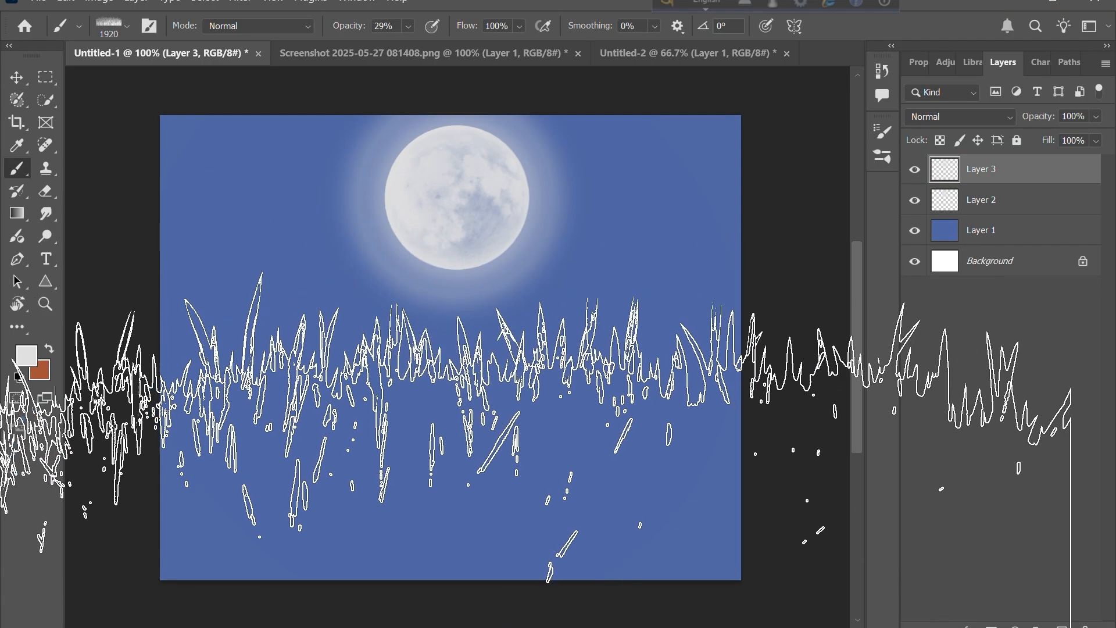
pyautogui.press('[')
pyautogui.press('[')
pyautogui.press('[')
pyautogui.press('[')
pyautogui.press('[')
pyautogui.press('[')
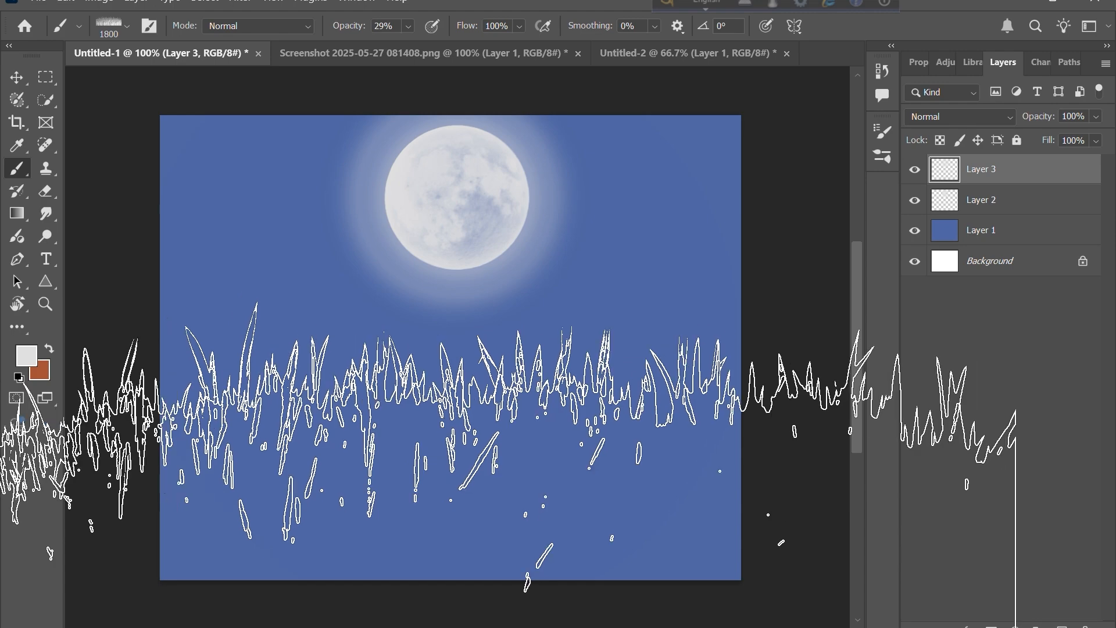
pyautogui.press('[')
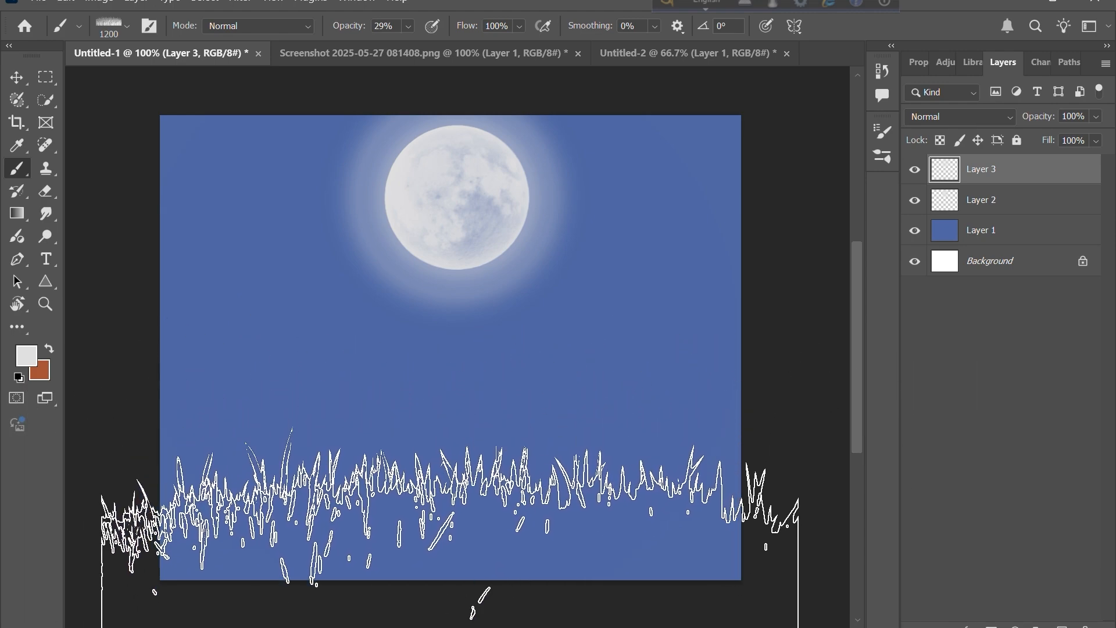
# - Stamp the grass brush three times along the bottom edge of the canvas and undo the stamps
pyautogui.click(450, 573)
pyautogui.click(450, 572)
pyautogui.click(450, 572)
pyautogui.click(451, 572)
pyautogui.click(450, 572)
pyautogui.hotkey('ctrl', 'z')
pyautogui.hotkey('ctrl', 'z')
pyautogui.hotkey('ctrl', 'z')
pyautogui.hotkey('ctrl', 'z')
pyautogui.hotkey('ctrl', 'z')
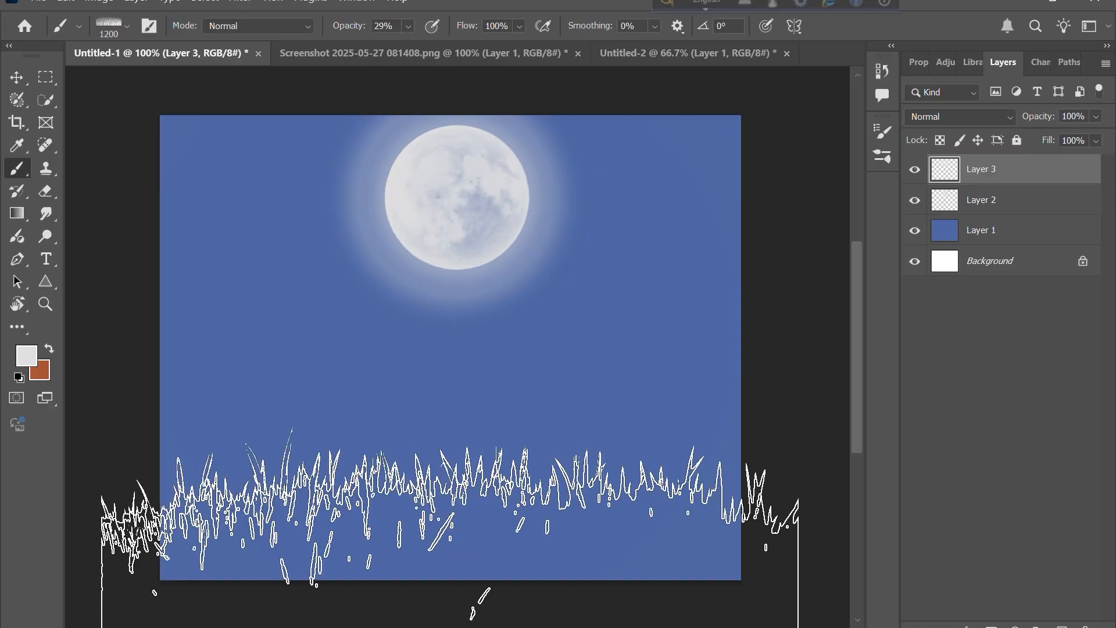
# - Set the foreground colour to near-black 121212
pyautogui.click(28, 355)
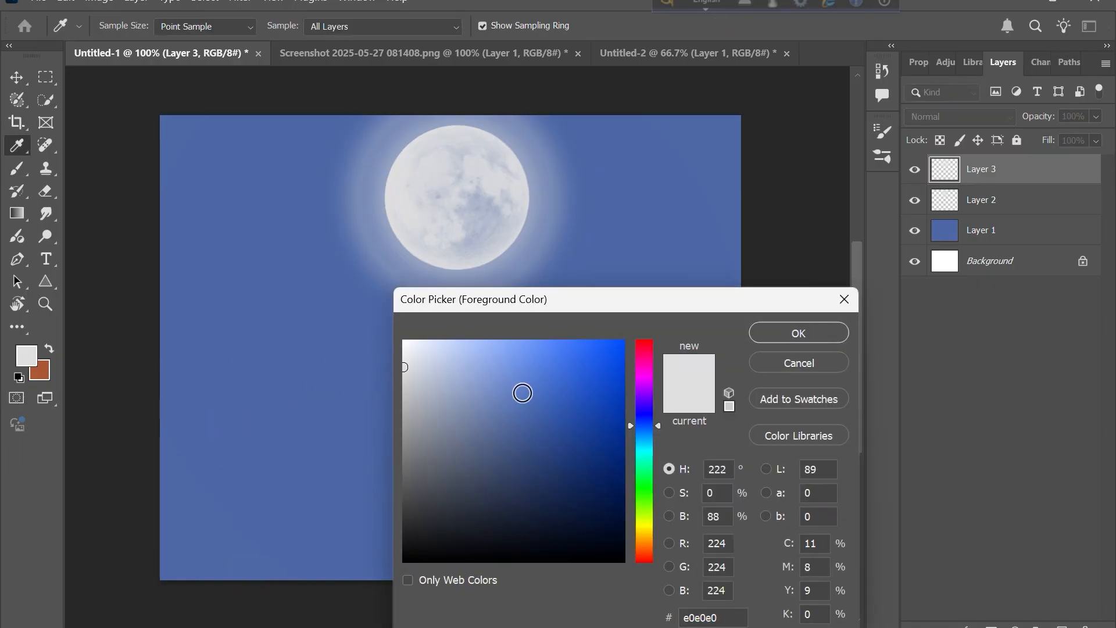
pyautogui.moveTo(402, 367); pyautogui.dragTo(365, 607)
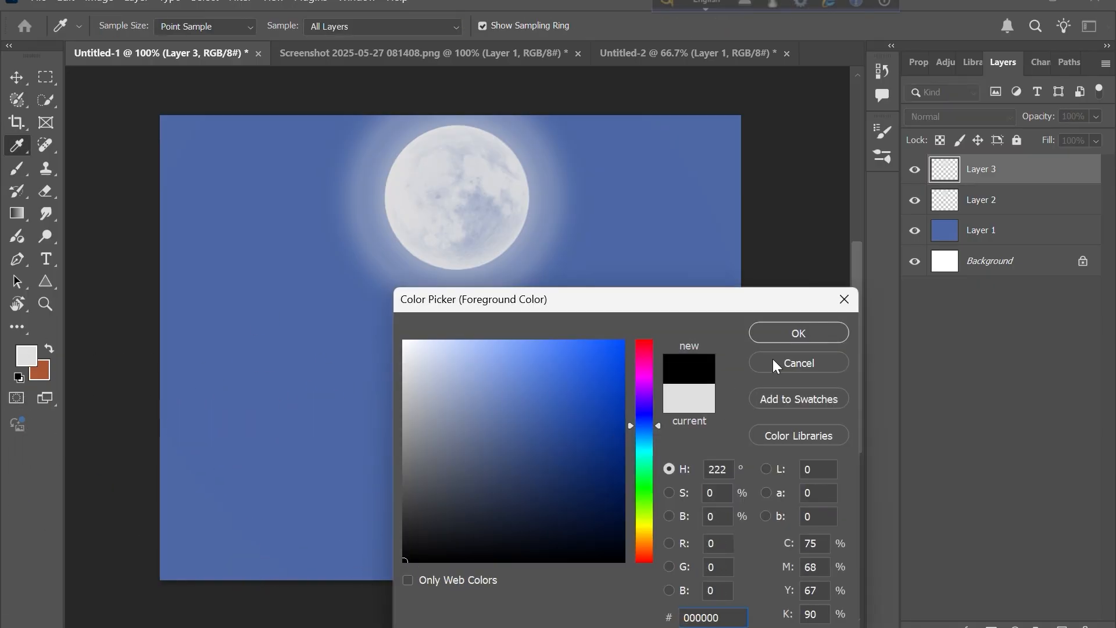
pyautogui.click(401, 544)
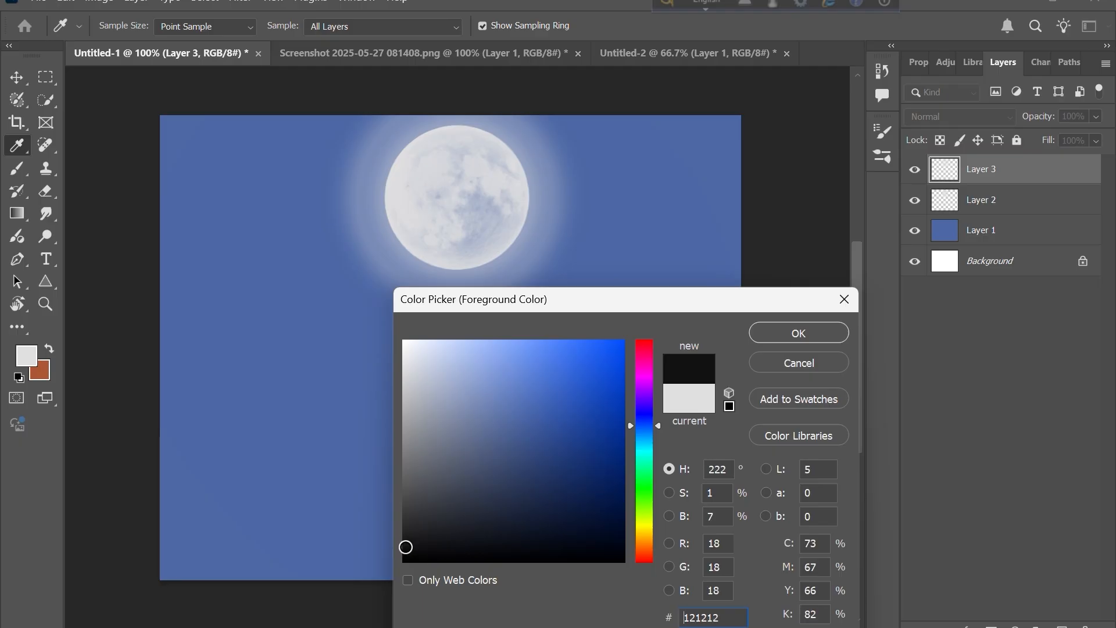
pyautogui.click(798, 333)
# - Paint dark grass along the bottom of the canvas with the grass brush and undo the strokes
pyautogui.moveTo(347, 559)
pyautogui.mouseDown()
pyautogui.moveTo(535, 530)
pyautogui.moveTo(424, 525)
pyautogui.moveTo(455, 511)
pyautogui.mouseUp()
pyautogui.click(455, 510)
pyautogui.click(455, 510)
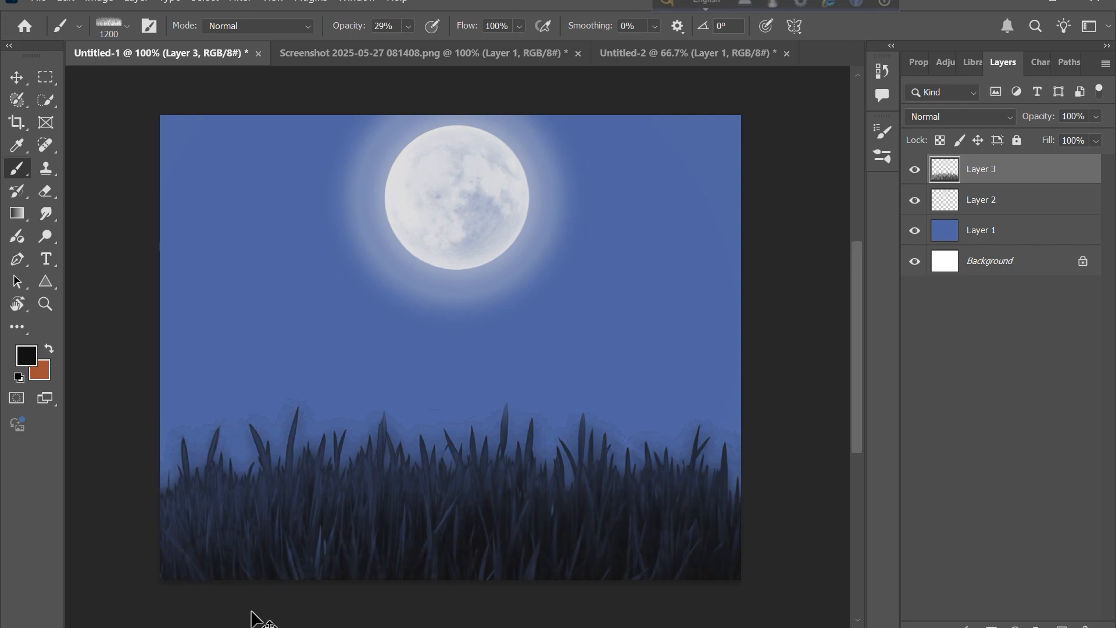
pyautogui.hotkey('ctrl', 'z')
pyautogui.hotkey('ctrl', 'z')
pyautogui.hotkey('ctrl', 'z')
pyautogui.hotkey('ctrl', 'z')
pyautogui.hotkey('ctrl', 'z')
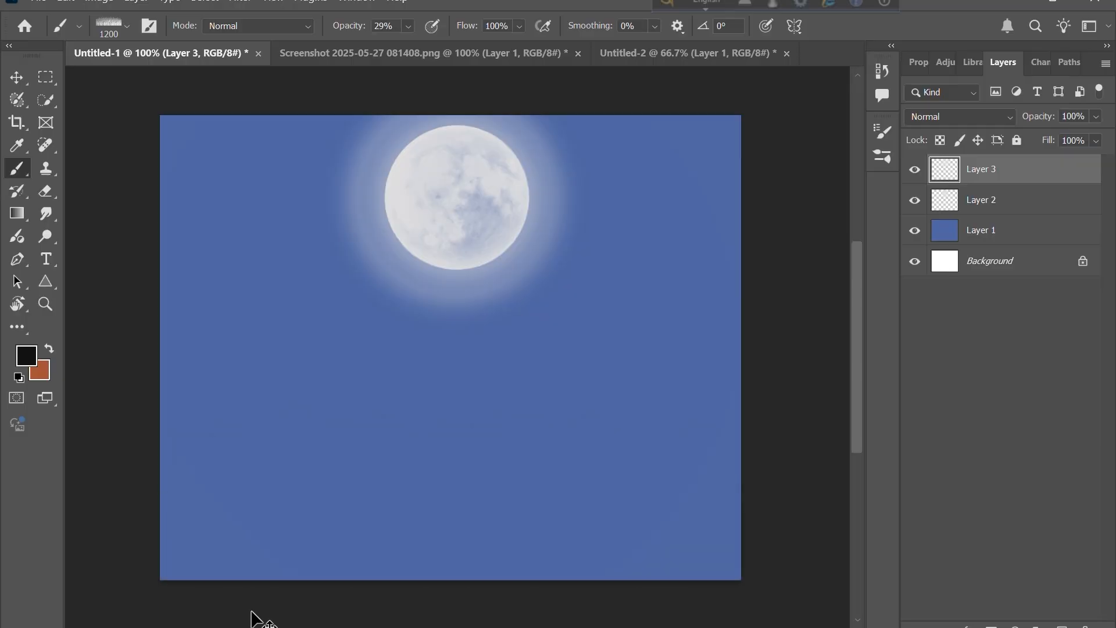
# - Paste the grass picture as a new layer, delete it, and return to the brush
pyautogui.hotkey('ctrl', 'v')
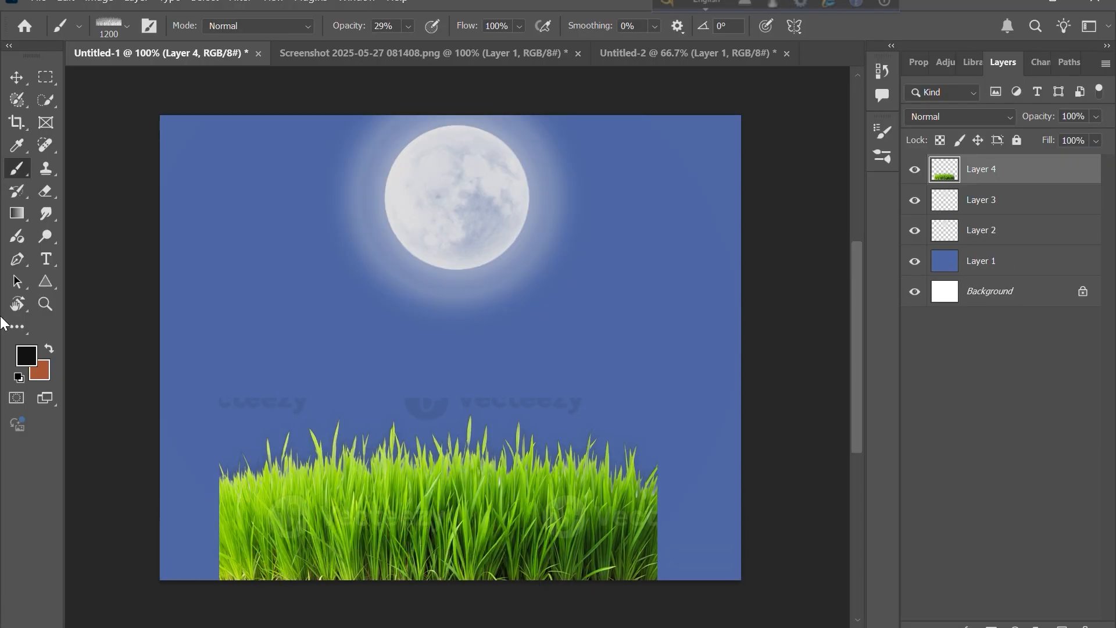
pyautogui.click(14, 69)
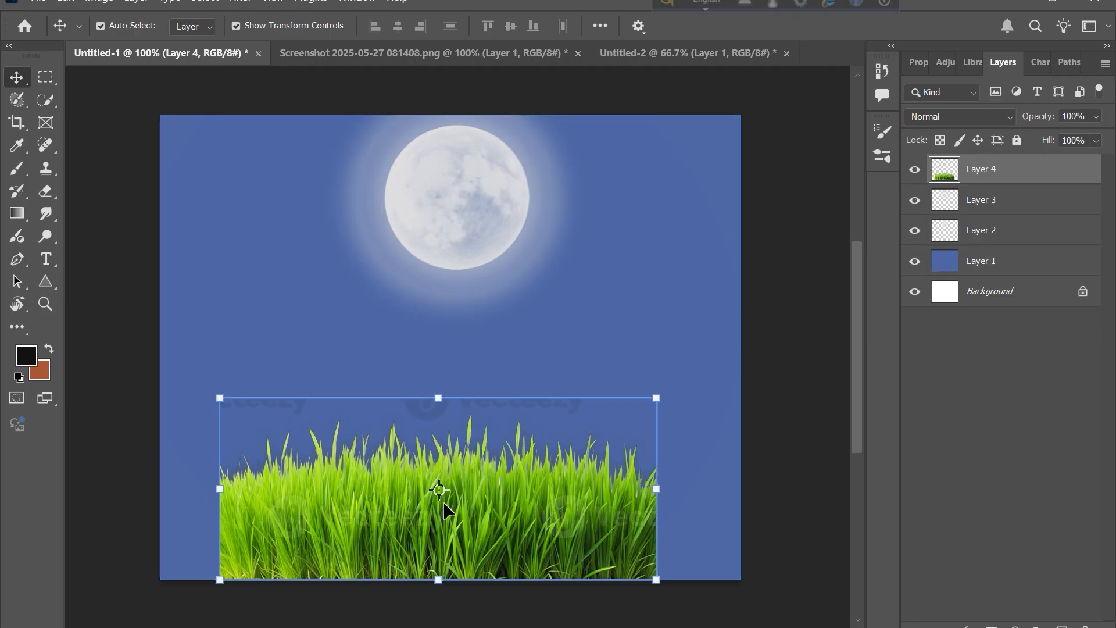
pyautogui.press('Delete')
pyautogui.click(17, 169)
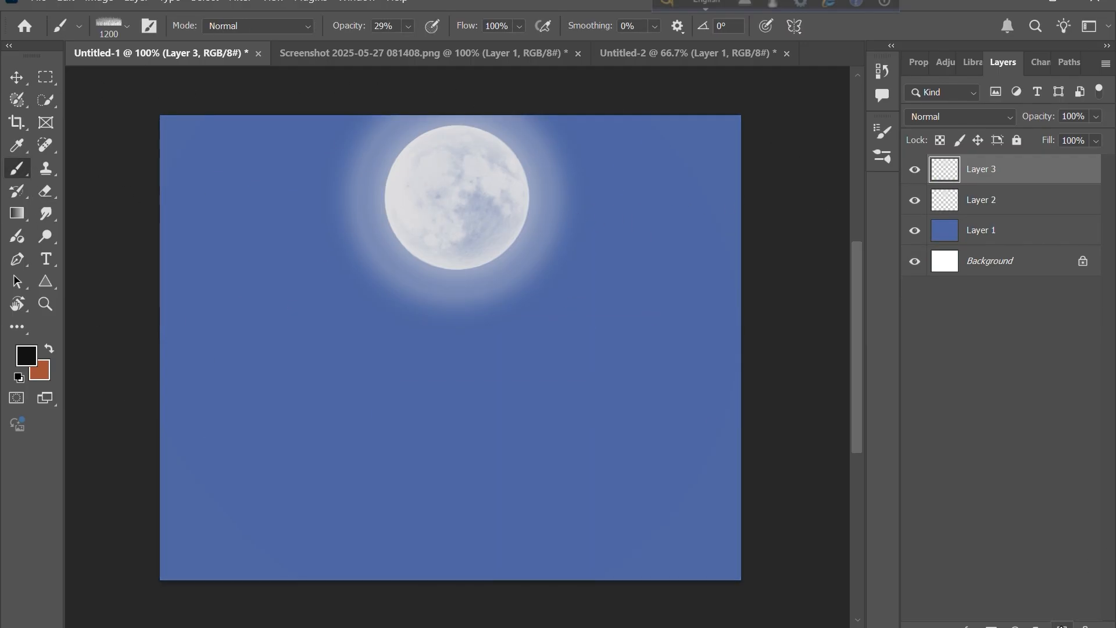
# - Add a new layer above the moon glow and stamp dark grass along the bottom of the canvas with the grass brush
pyautogui.click(915, 171)
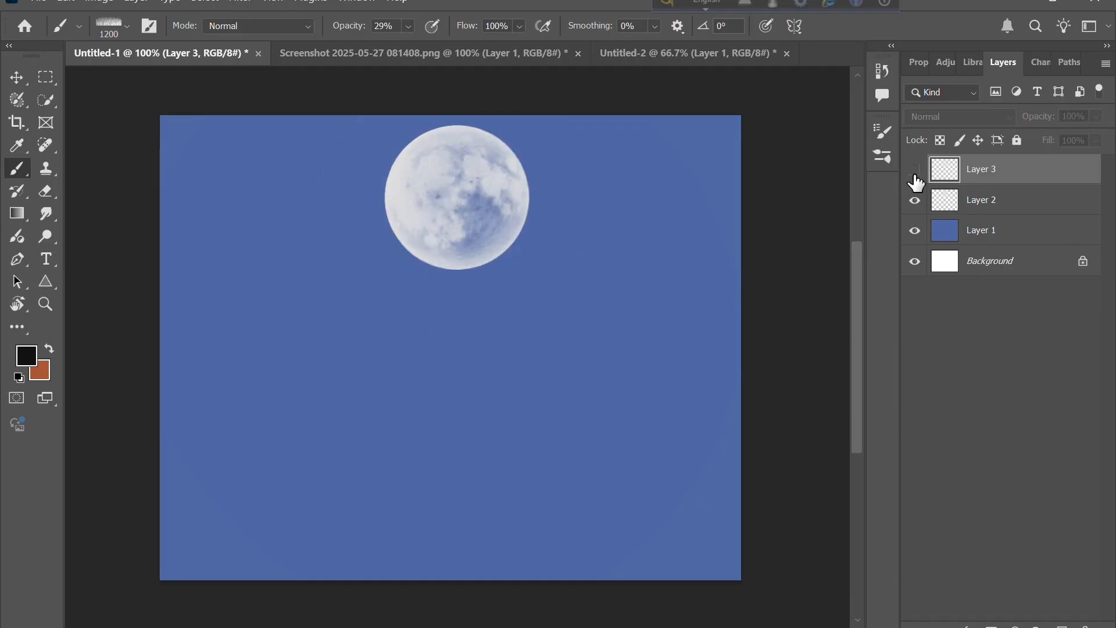
pyautogui.click(915, 171)
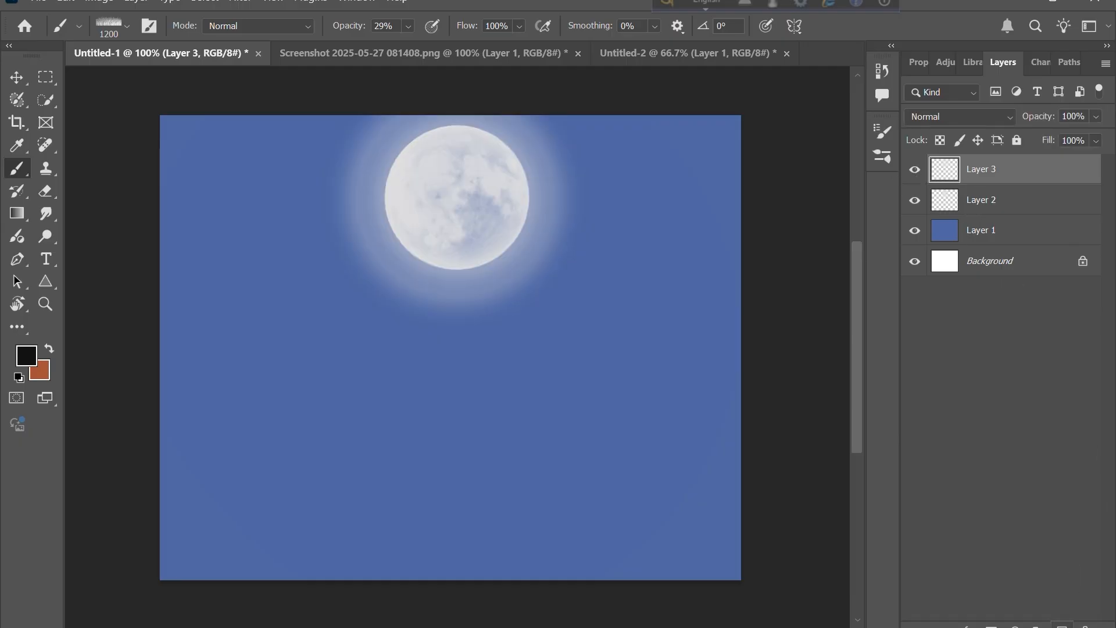
pyautogui.click(1062, 626)
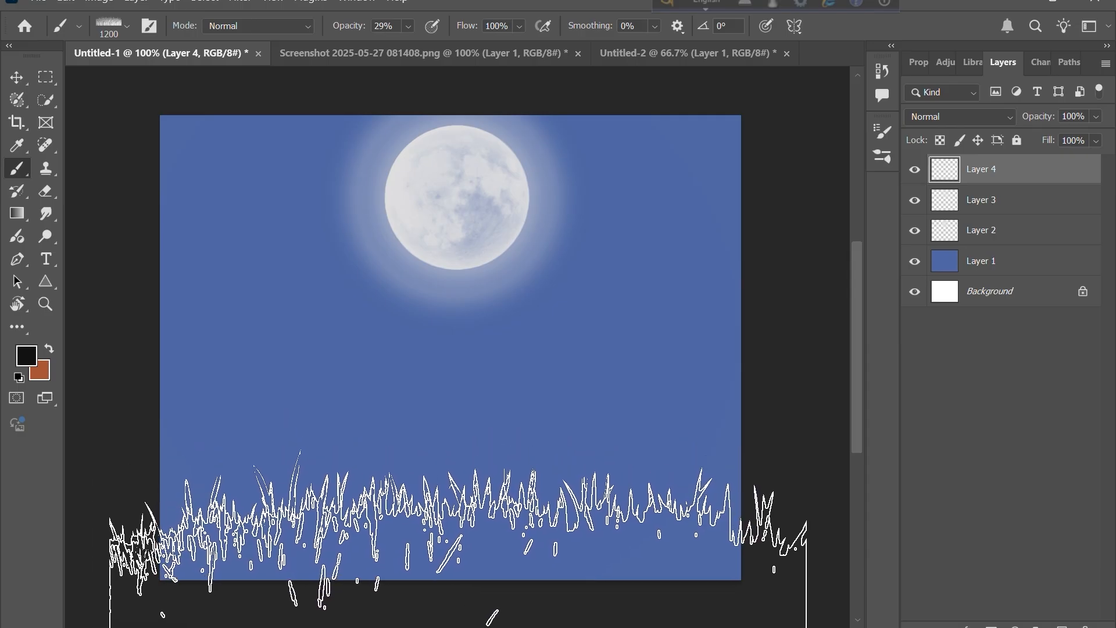
pyautogui.click(453, 541)
pyautogui.click(453, 541)
pyautogui.click(452, 541)
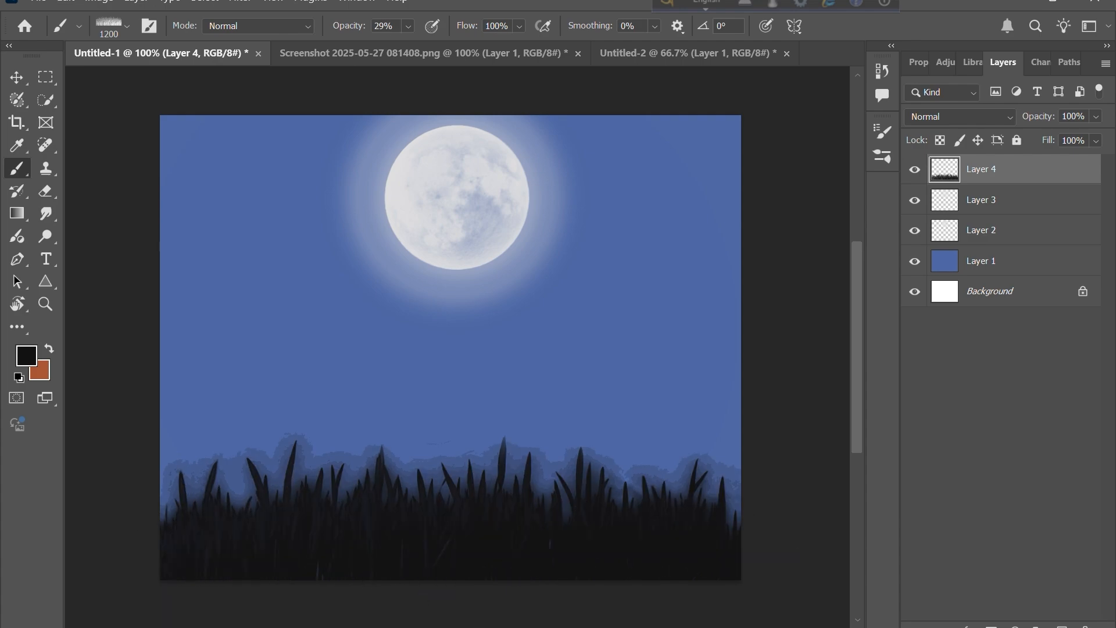
# - Paste the family photo as a new layer and scale it to about 236% over the middle of the canvas
pyautogui.click(16, 77)
pyautogui.click(105, 303)
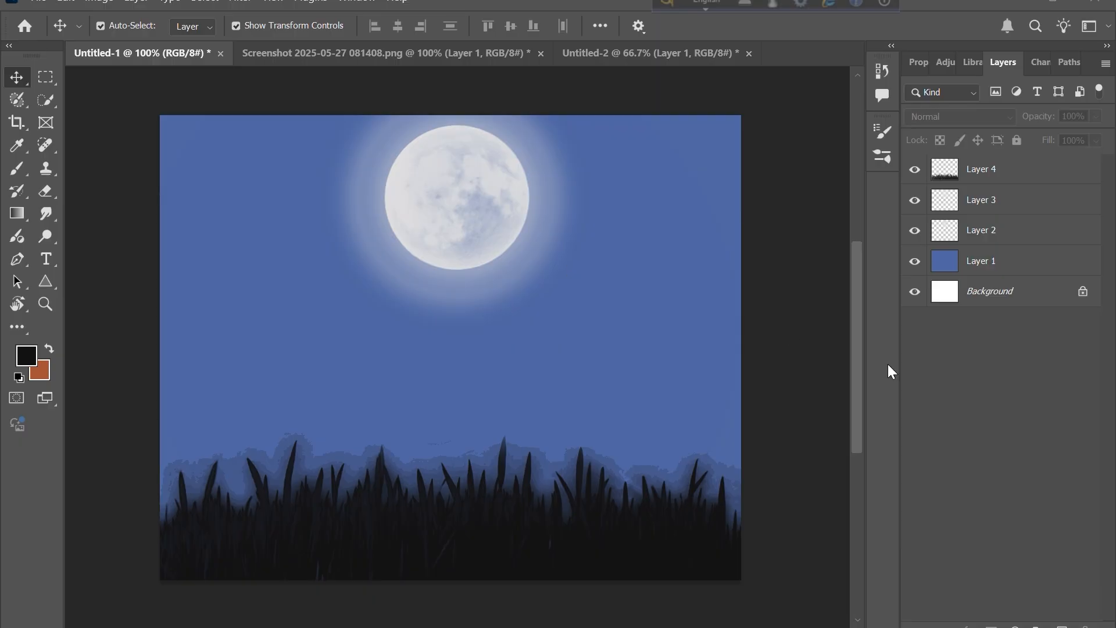
pyautogui.hotkey('ctrl', 'v')
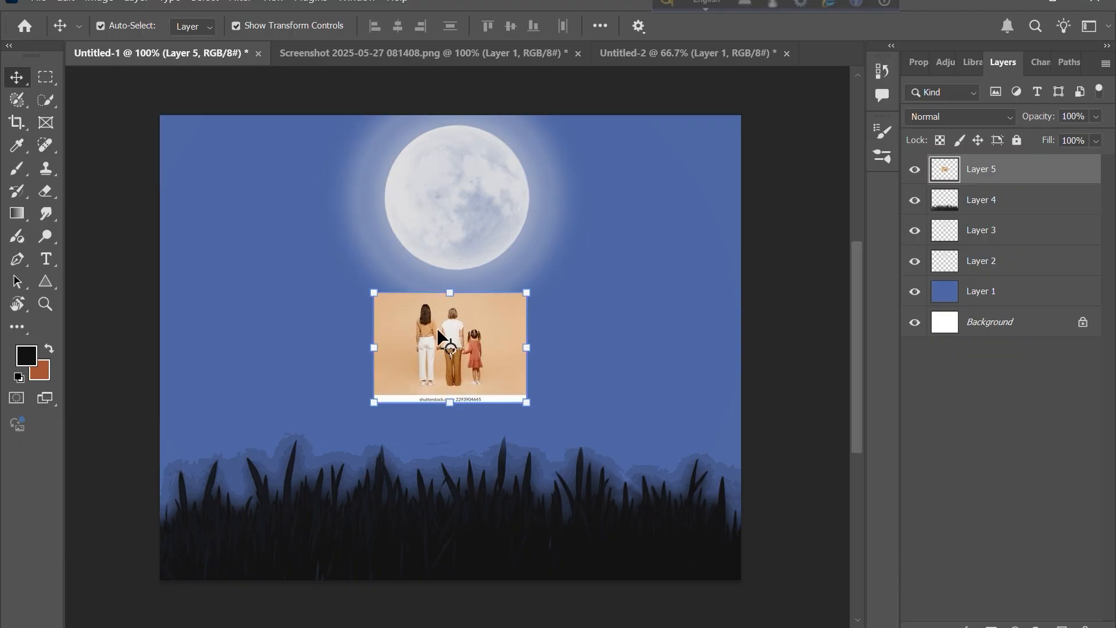
pyautogui.moveTo(374, 292); pyautogui.dragTo(135, 180)
pyautogui.moveTo(450, 239); pyautogui.dragTo(554, 316)
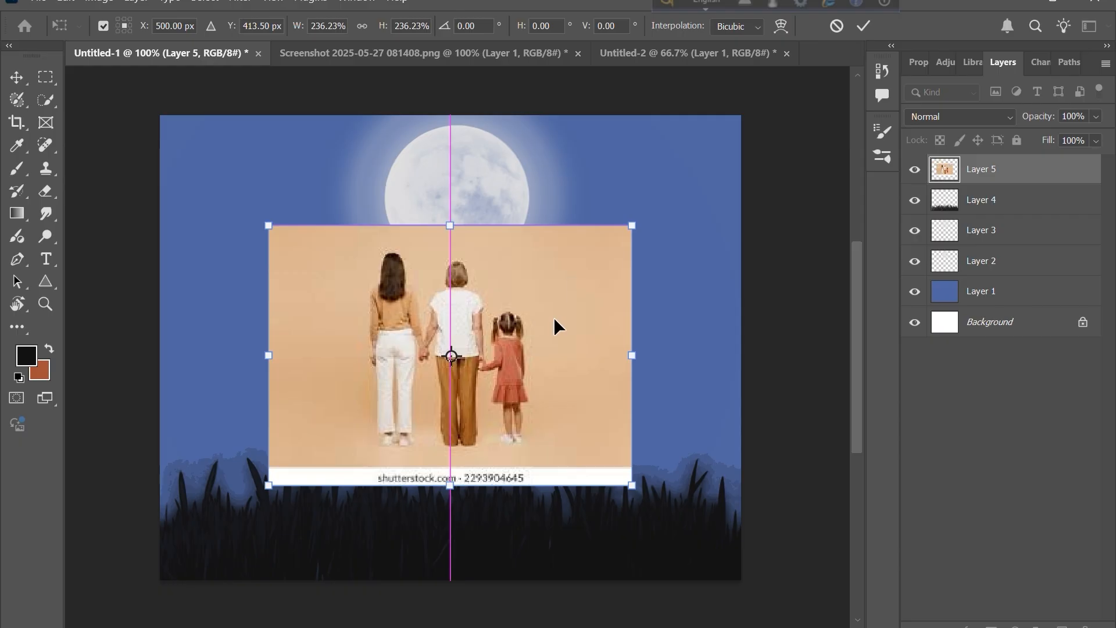
pyautogui.click(859, 27)
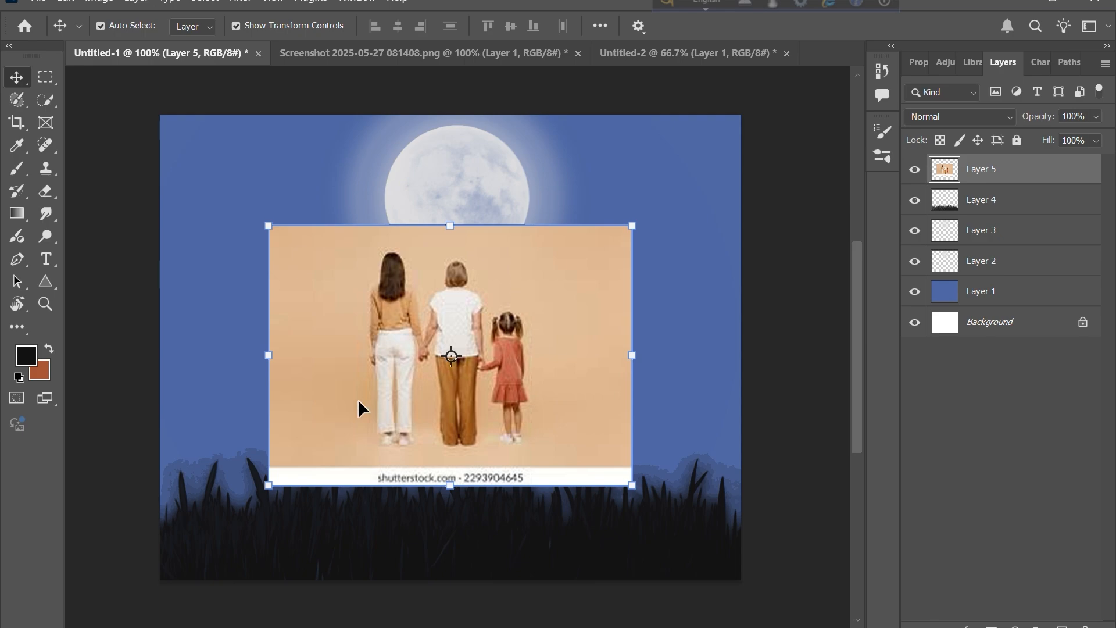
# - Select the photo's subject, then subtract the background gap beside the left woman's arm with Quick Selection
pyautogui.click(205, 1)
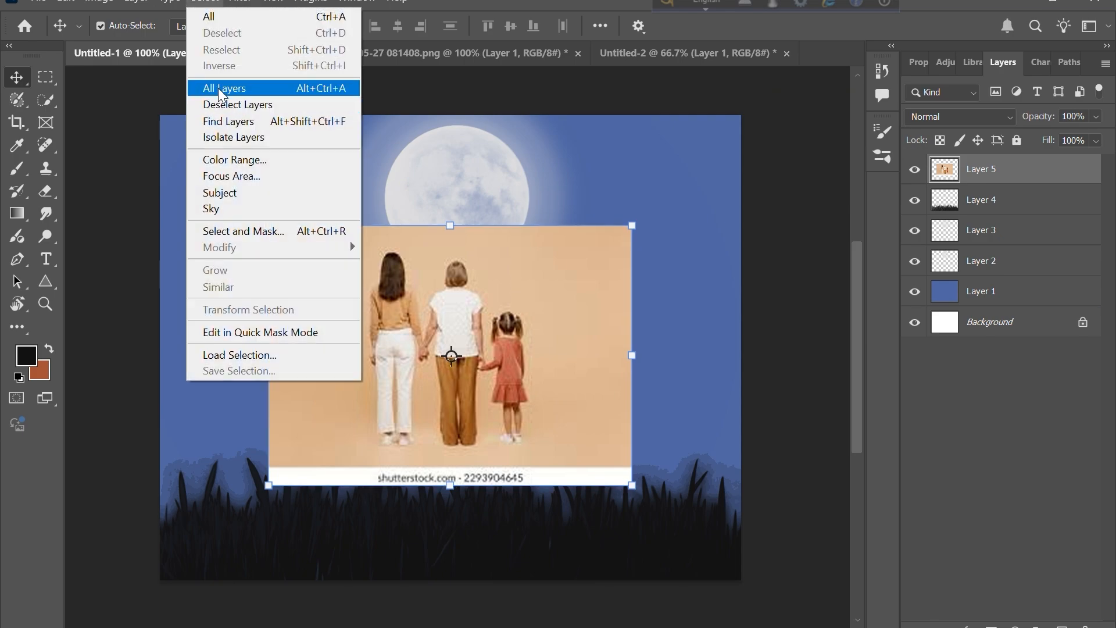
pyautogui.click(221, 193)
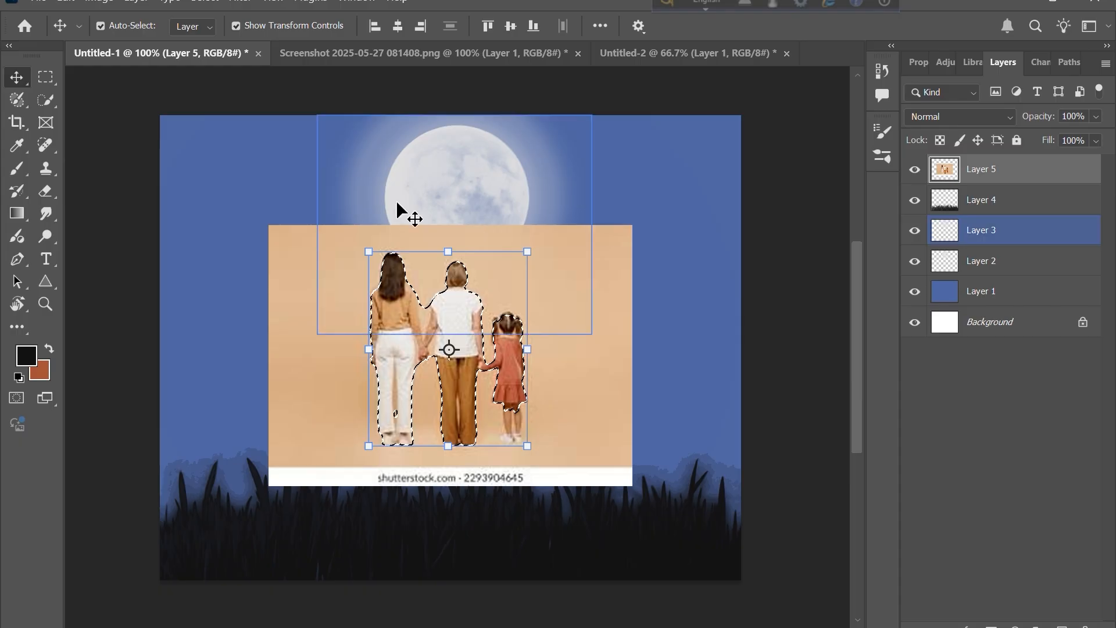
pyautogui.click(46, 100)
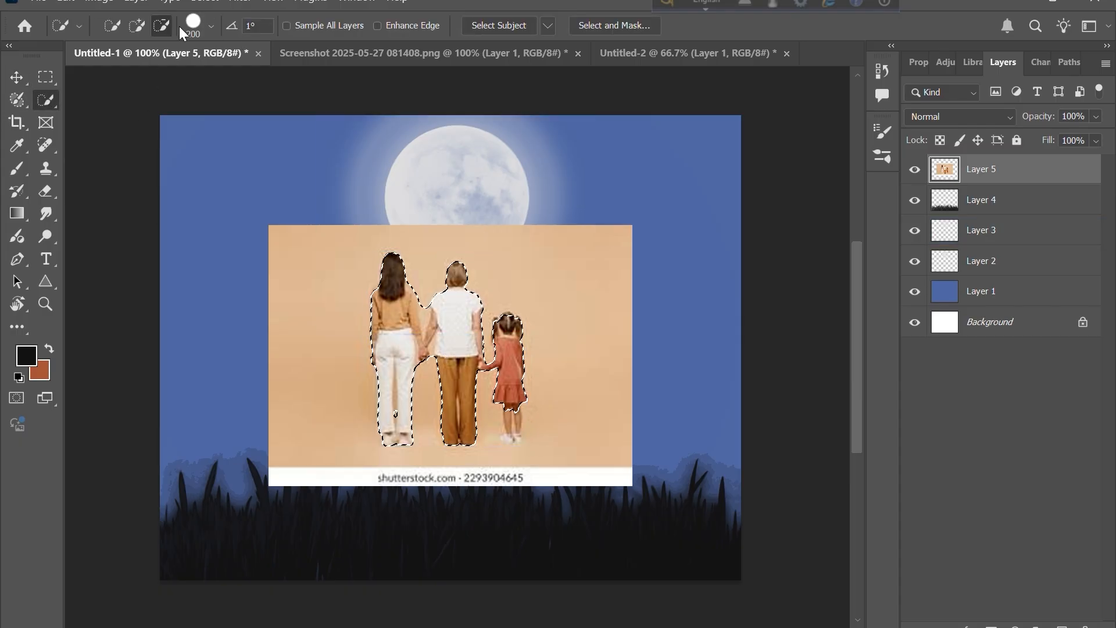
pyautogui.press('[')
pyautogui.press('[')
pyautogui.press('[')
pyautogui.press('[')
pyautogui.press('[')
pyautogui.press('[')
pyautogui.press('[')
pyautogui.press('[')
pyautogui.press('[')
pyautogui.press('[')
pyautogui.press('[')
pyautogui.press('[')
pyautogui.press('[')
pyautogui.press('[')
pyautogui.press('[')
pyautogui.press('[')
pyautogui.press('[')
pyautogui.press('[')
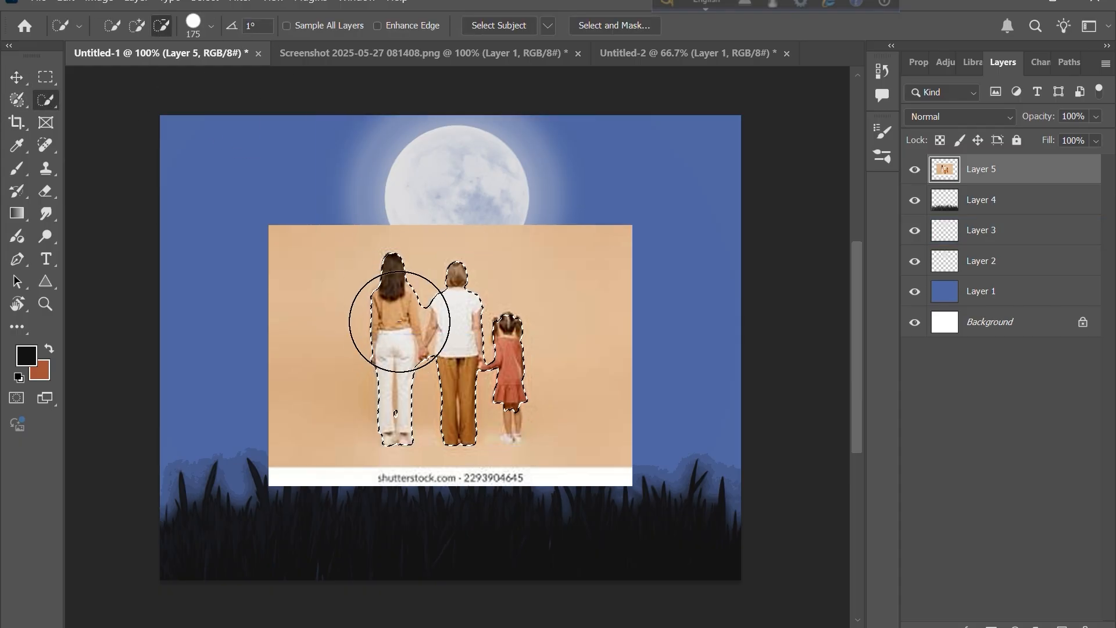
pyautogui.scroll(5, 399, 322)
pyautogui.scroll(2, 400, 322)
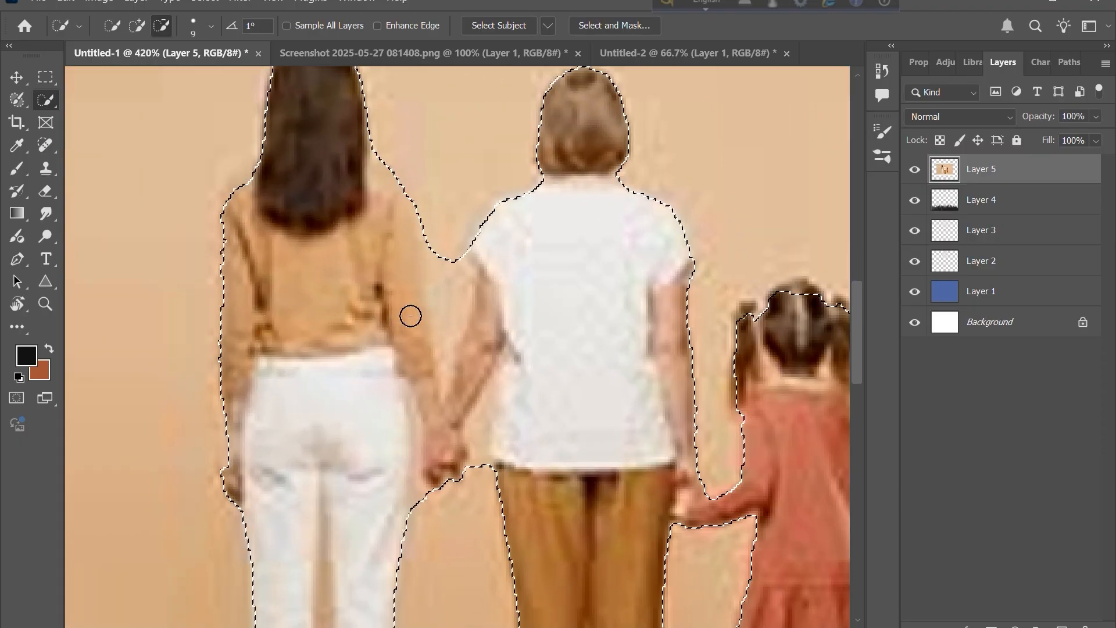
pyautogui.moveTo(411, 315)
pyautogui.mouseDown()
pyautogui.moveTo(438, 252)
pyautogui.moveTo(451, 346)
pyautogui.moveTo(448, 324)
pyautogui.mouseUp()
# - Subtract more background near the women's joined hands with a smaller Quick Selection brush, undoing one stray subtraction
pyautogui.press('[')
pyautogui.press('[')
pyautogui.press('[')
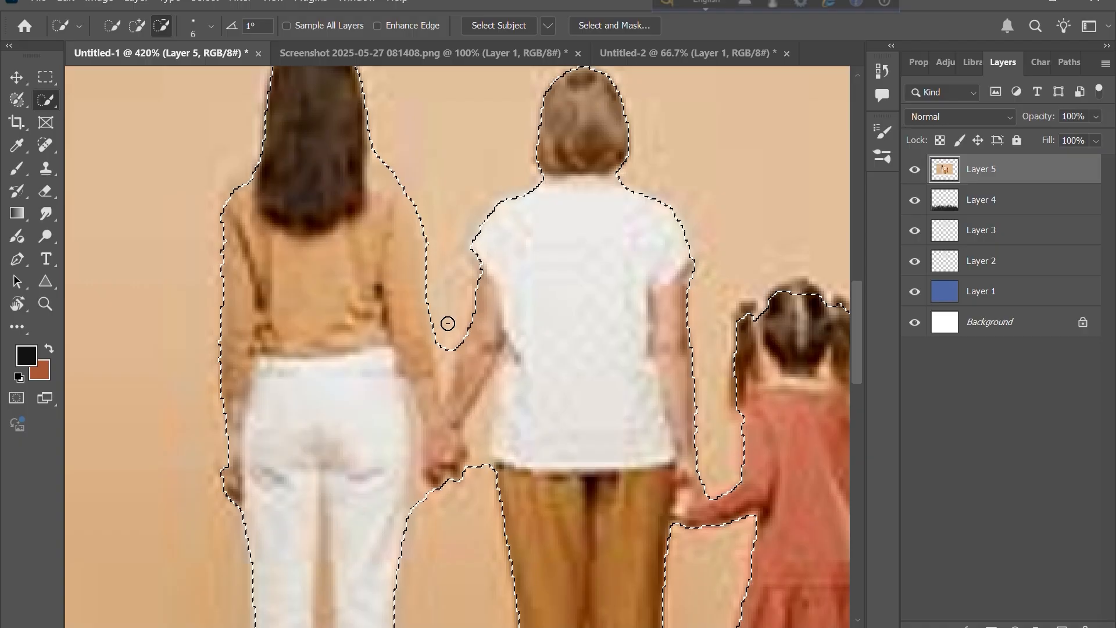
pyautogui.press('[')
pyautogui.press('[')
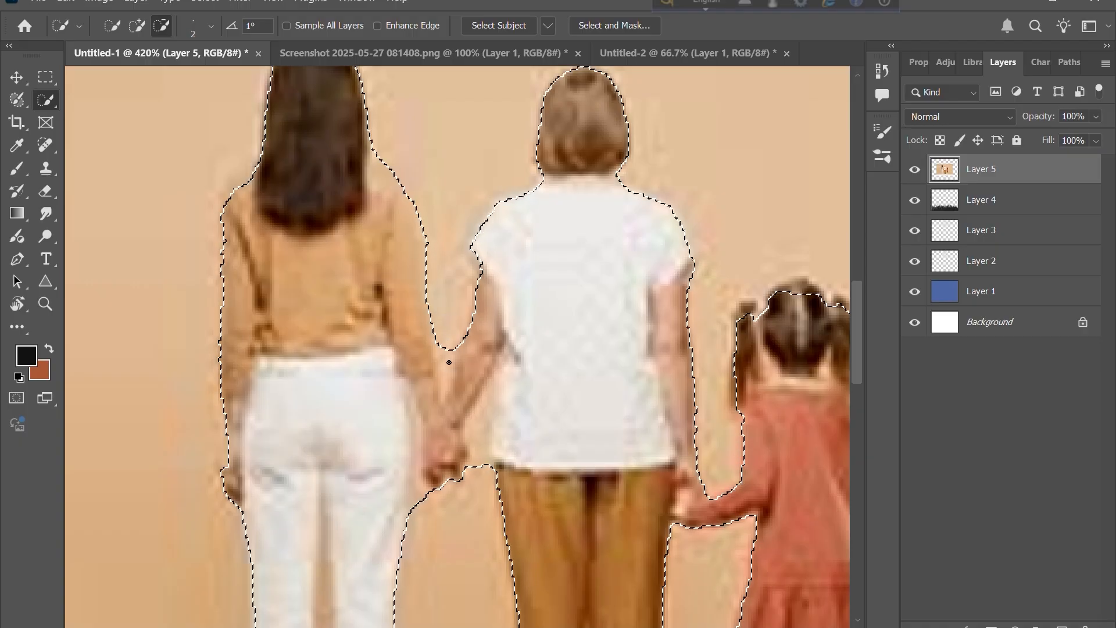
pyautogui.moveTo(448, 362)
pyautogui.mouseDown()
pyautogui.moveTo(448, 349)
pyautogui.moveTo(444, 392)
pyautogui.mouseUp()
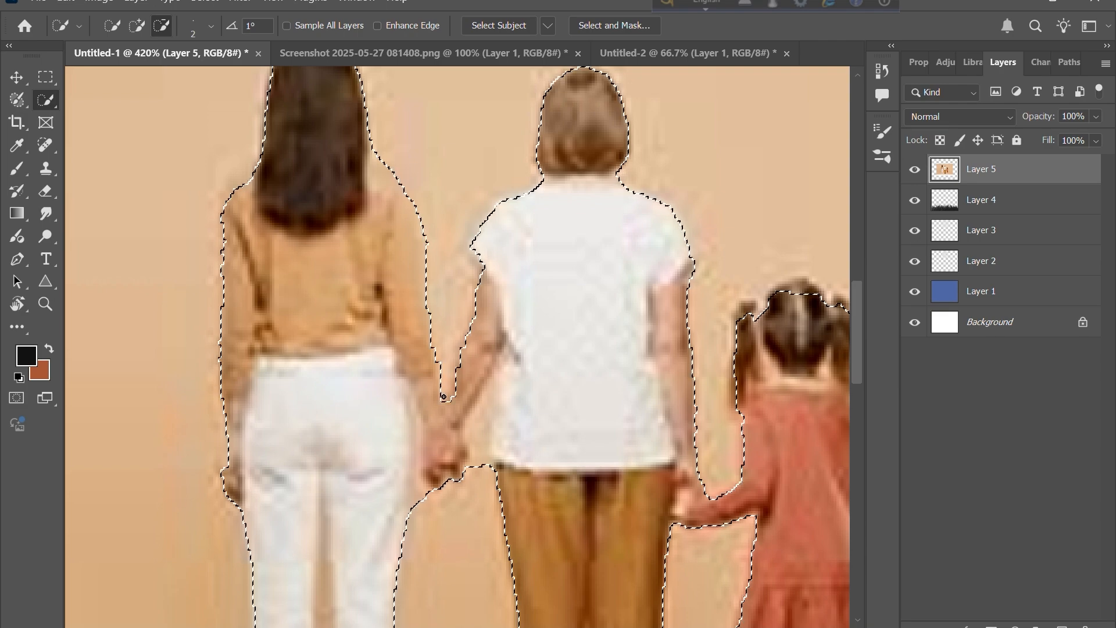
pyautogui.scroll(-3, 573, 297)
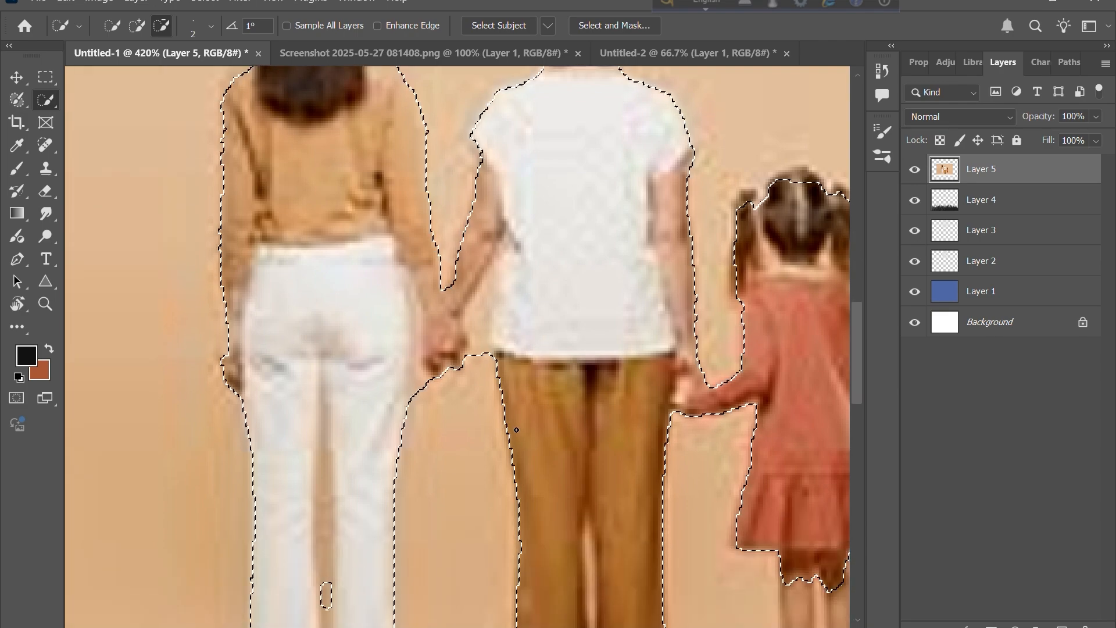
pyautogui.scroll(-1, 517, 430)
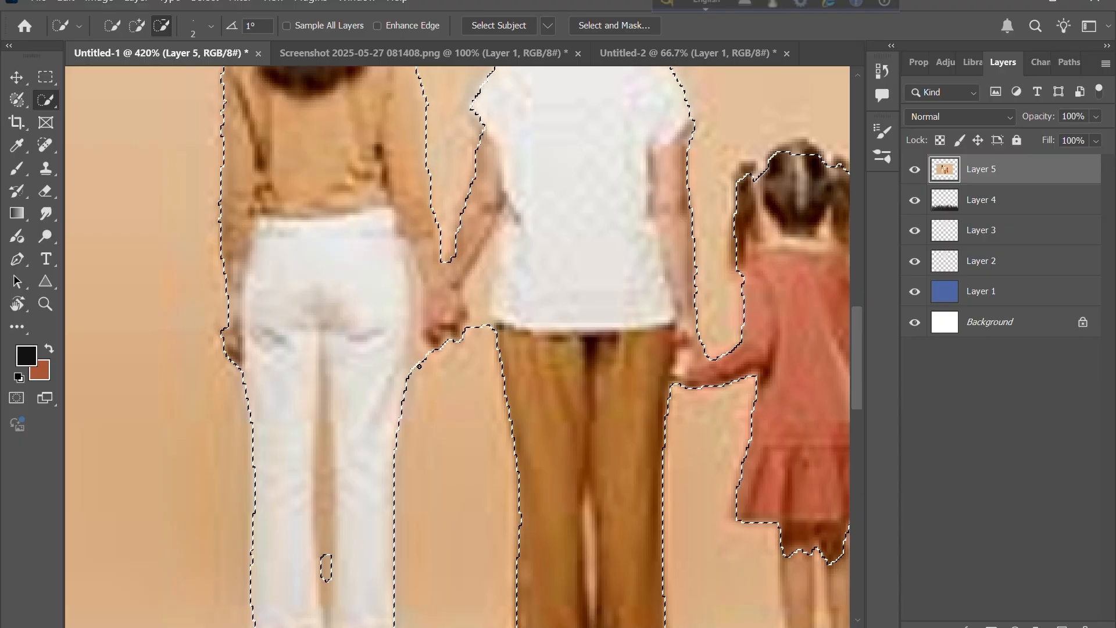
pyautogui.click(418, 346)
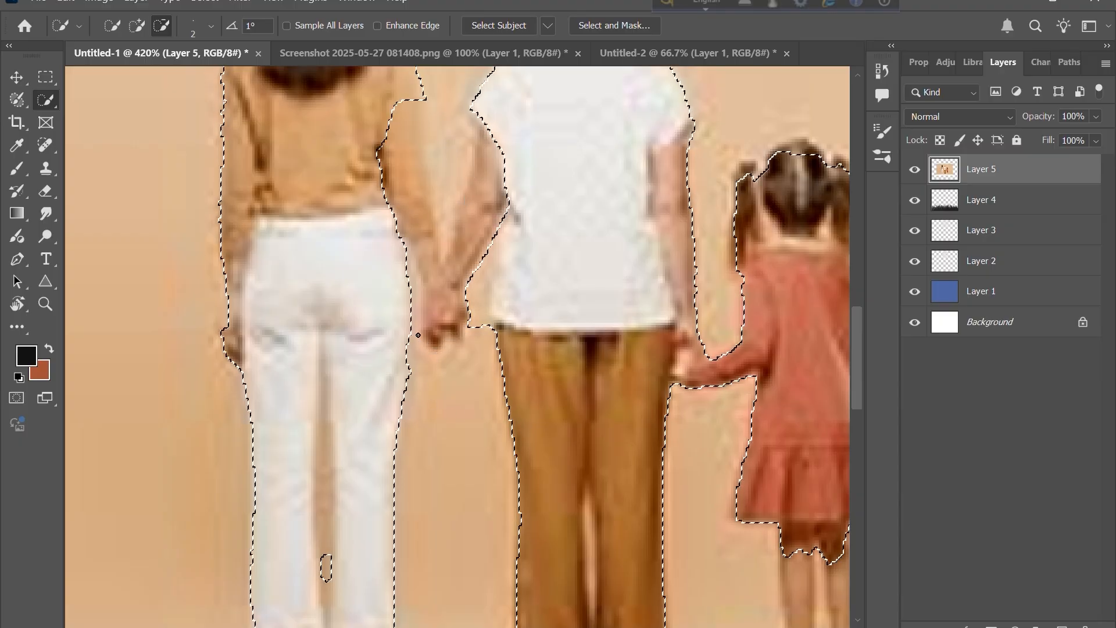
pyautogui.hotkey('ctrl', 'z')
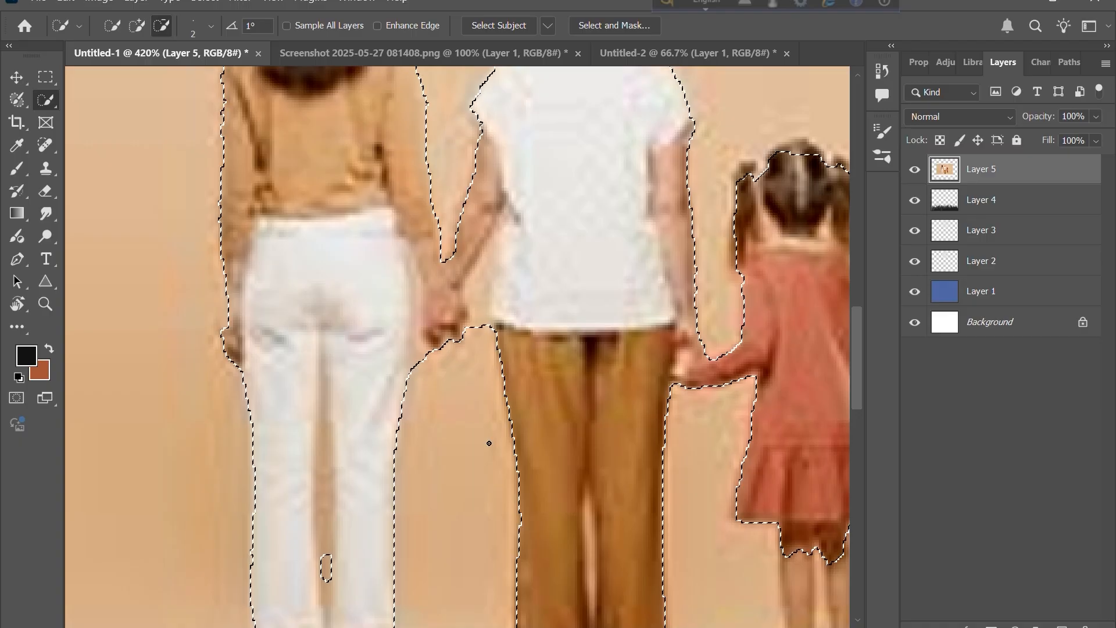
# - Refine the selection around the women's arms and joined hands, adding the missed arm areas back
pyautogui.press(']')
pyautogui.press(']')
pyautogui.moveTo(481, 314); pyautogui.dragTo(480, 305)
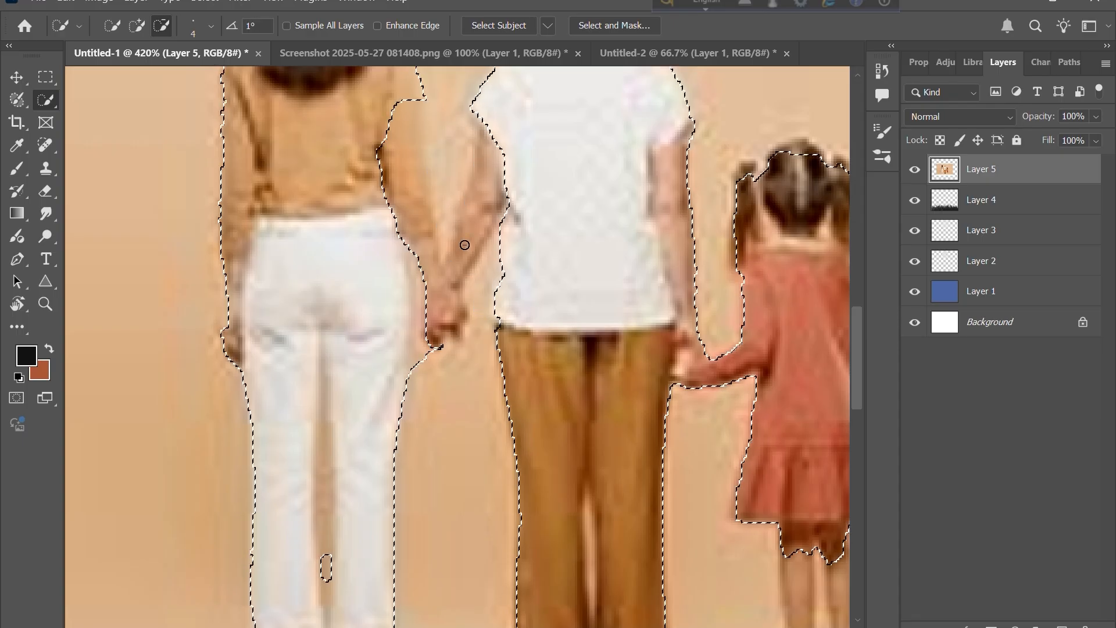
pyautogui.click(143, 28)
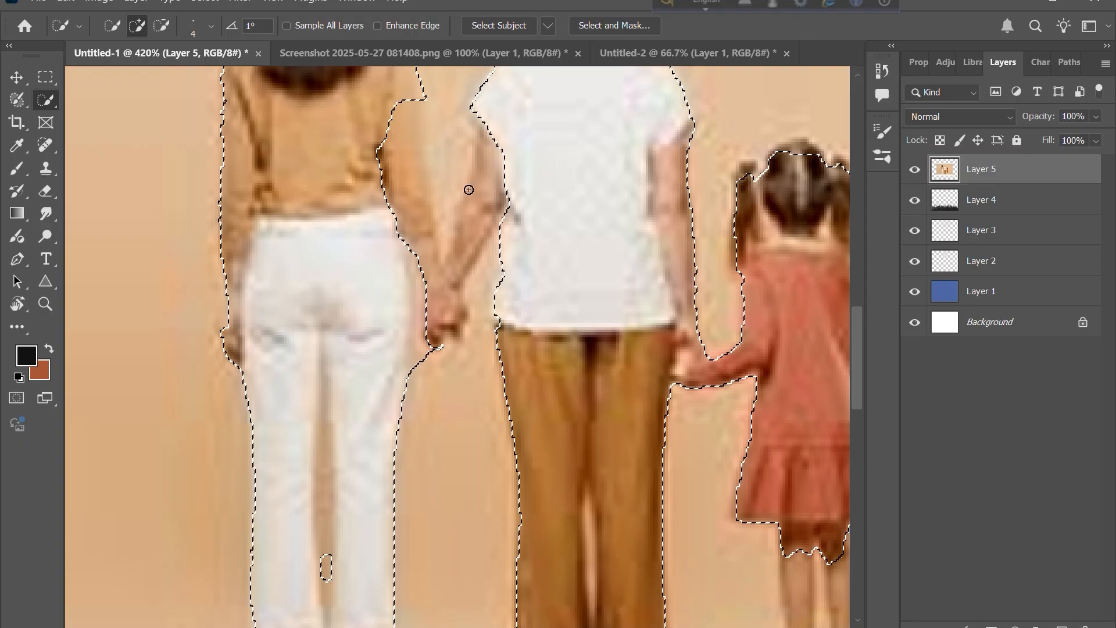
pyautogui.moveTo(384, 158)
pyautogui.mouseDown()
pyautogui.moveTo(395, 114)
pyautogui.moveTo(398, 157)
pyautogui.mouseUp()
pyautogui.moveTo(413, 115); pyautogui.dragTo(404, 100)
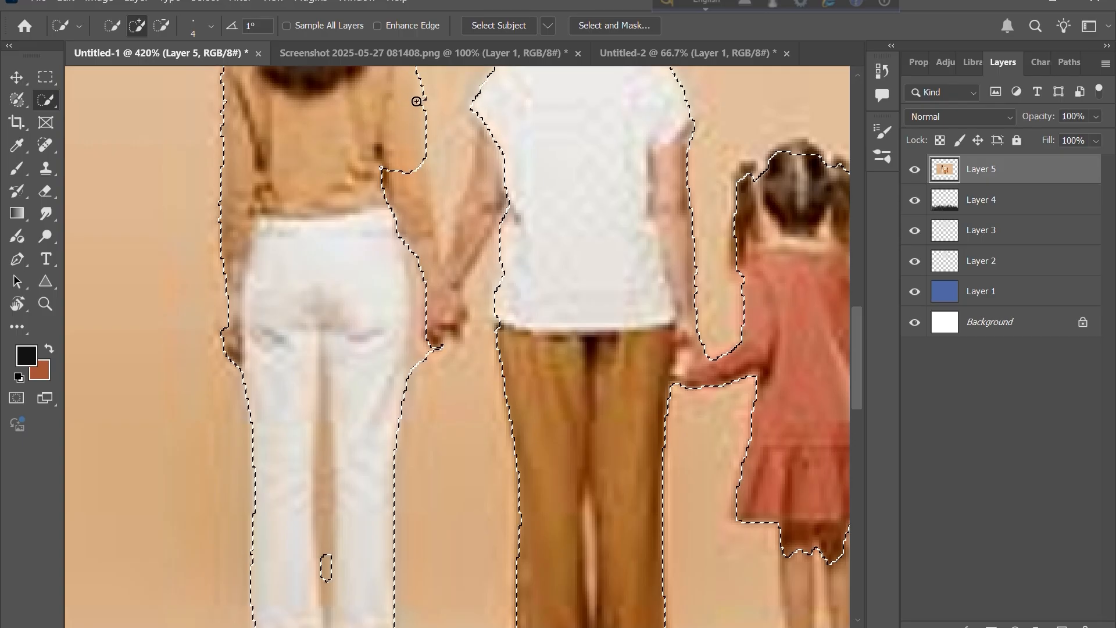
pyautogui.moveTo(377, 237); pyautogui.dragTo(400, 189)
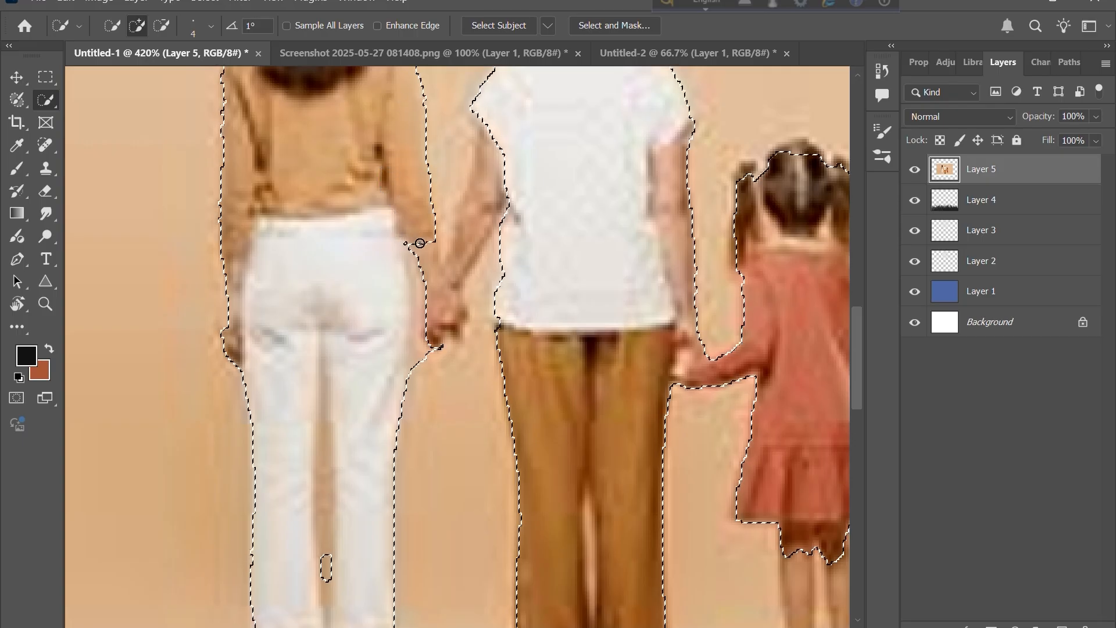
pyautogui.moveTo(433, 287)
pyautogui.mouseDown()
pyautogui.moveTo(442, 335)
pyautogui.moveTo(425, 259)
pyautogui.mouseUp()
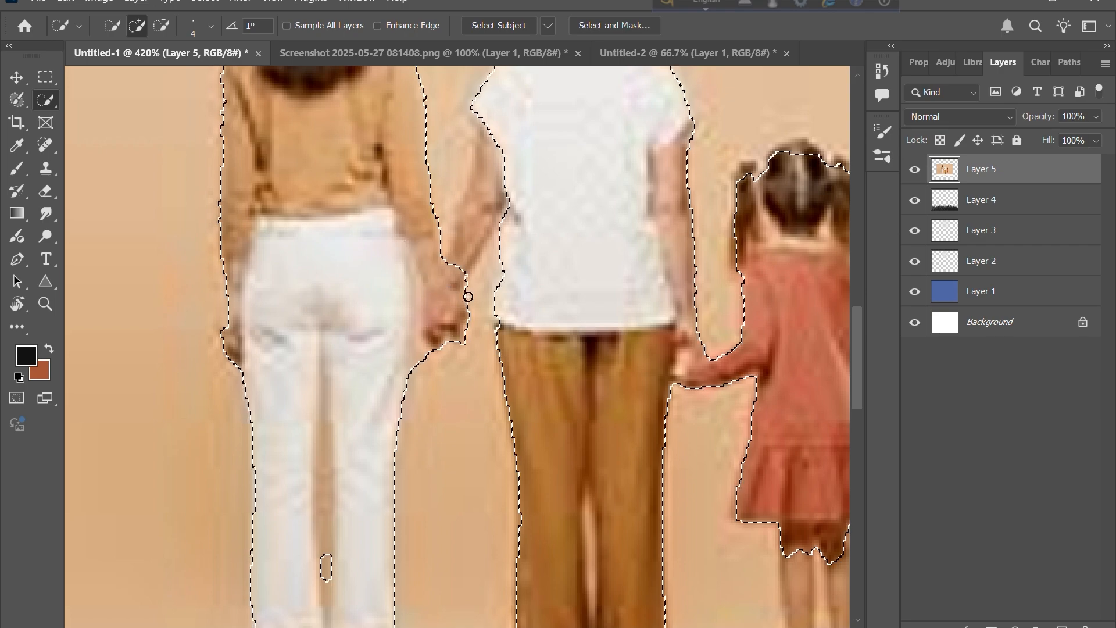
pyautogui.moveTo(466, 254); pyautogui.dragTo(495, 134)
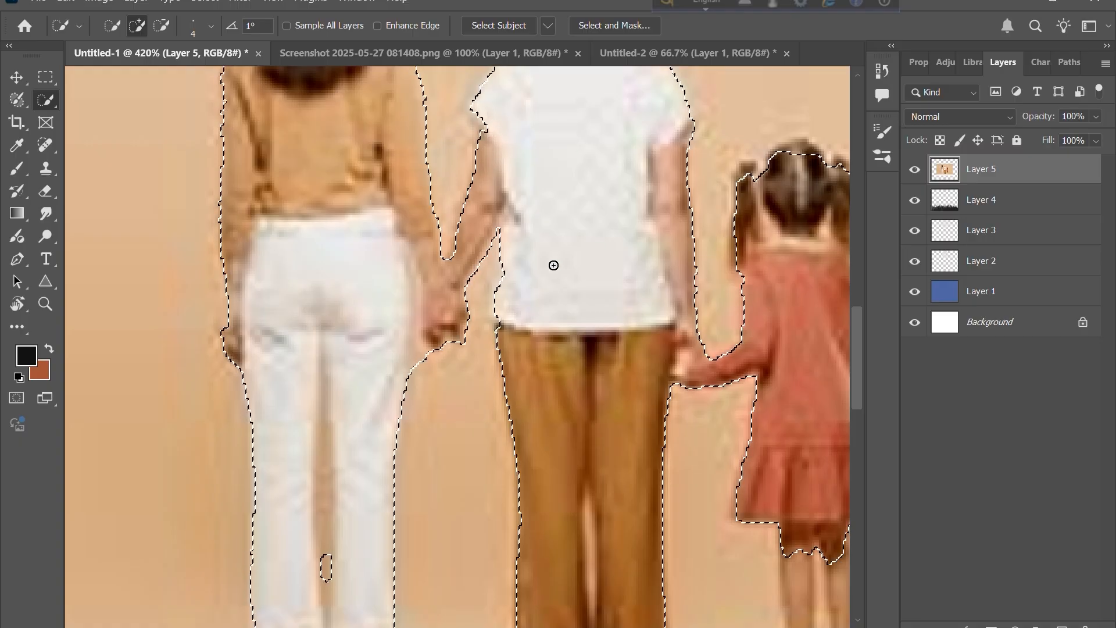
# - Add the girl's hair outline to the selection with Quick Selection
pyautogui.click(162, 27)
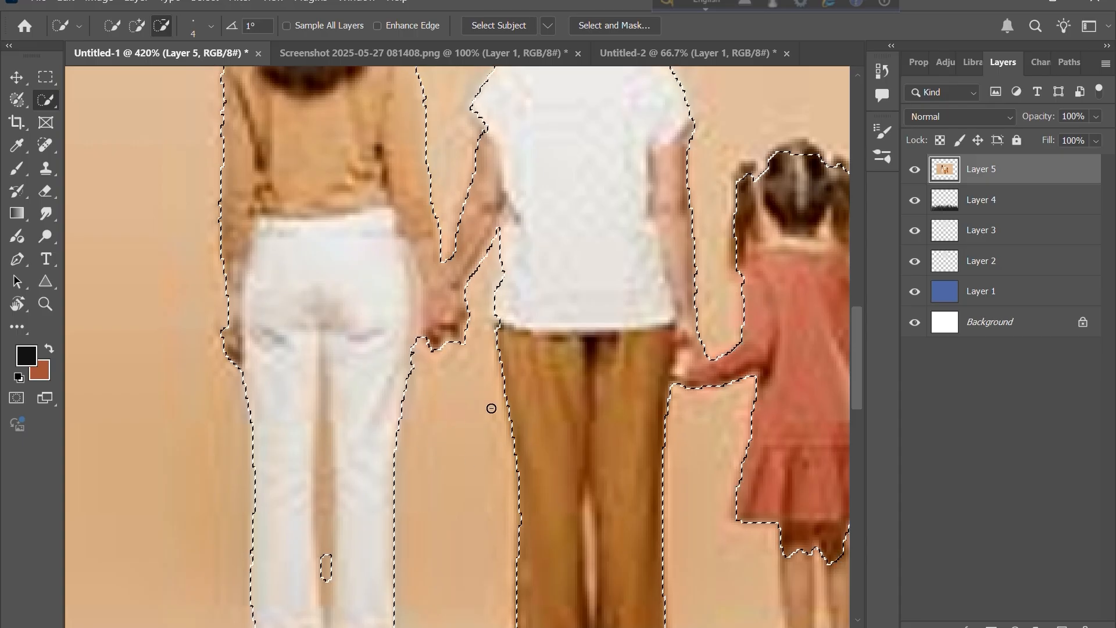
pyautogui.hscroll(2, 491, 409)
pyautogui.hscroll(5, 491, 408)
pyautogui.scroll(6, 492, 408)
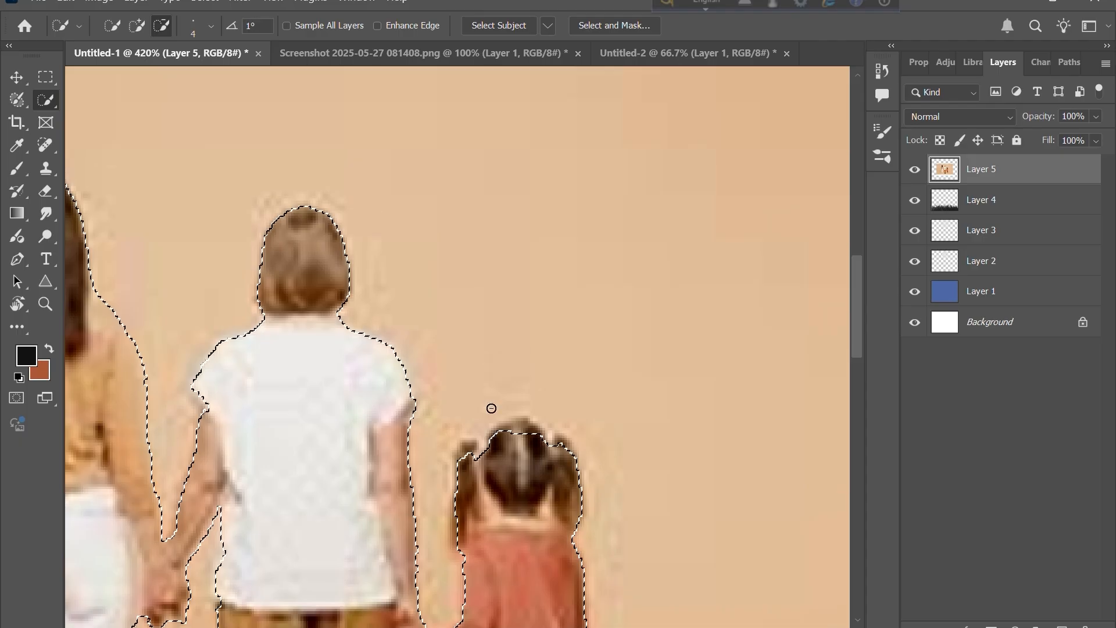
pyautogui.hscroll(-5, 492, 409)
pyautogui.scroll(-6, 491, 408)
pyautogui.hscroll(5, 491, 409)
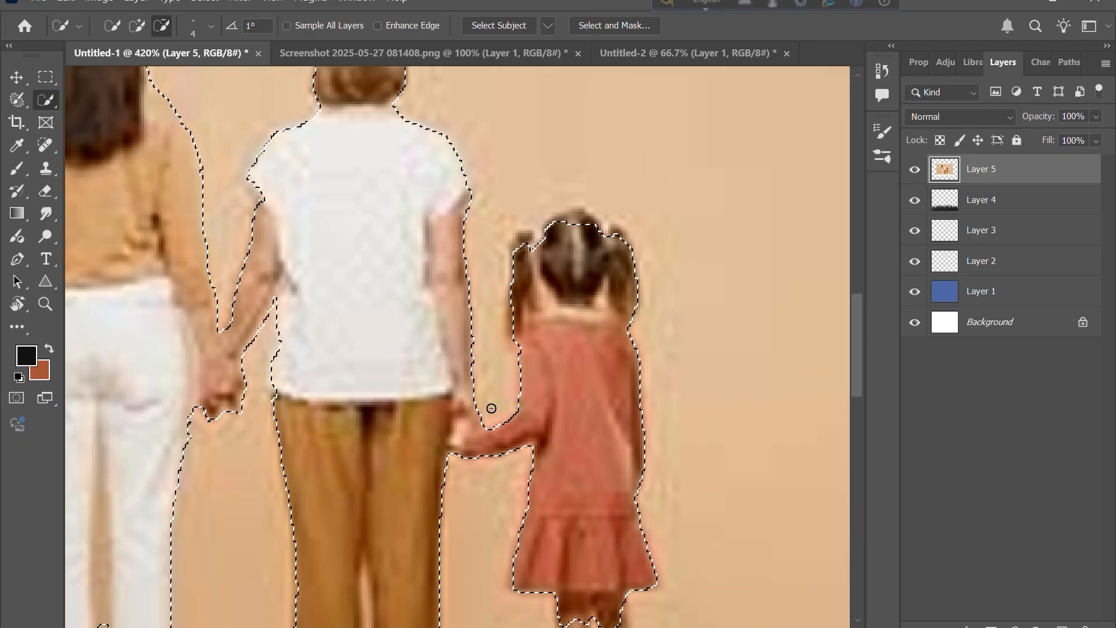
pyautogui.hscroll(3, 491, 408)
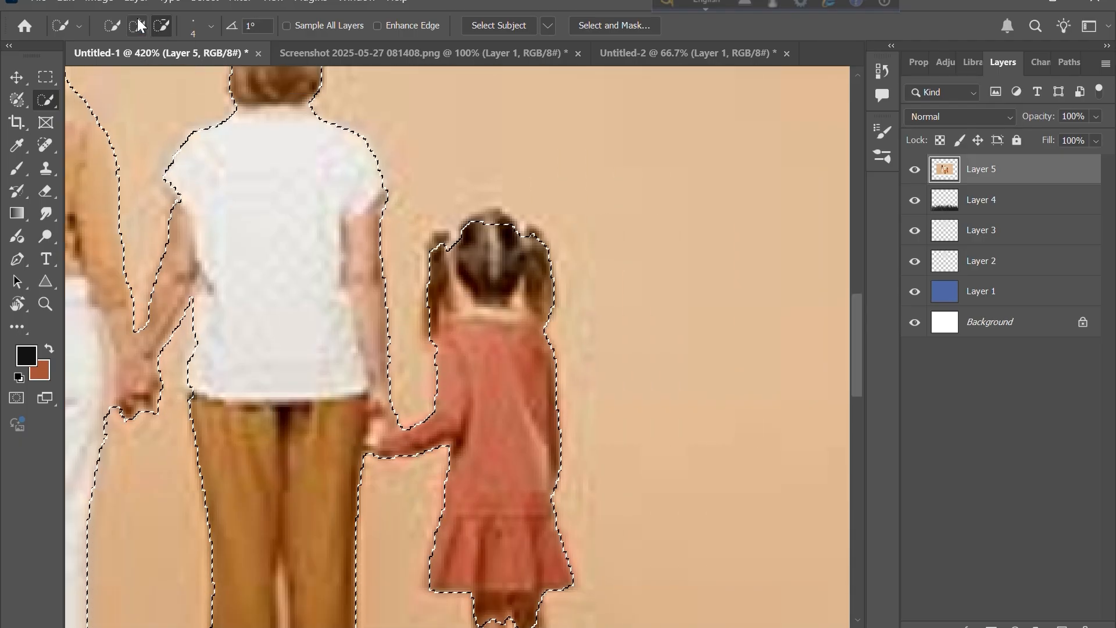
pyautogui.moveTo(489, 216); pyautogui.dragTo(473, 225)
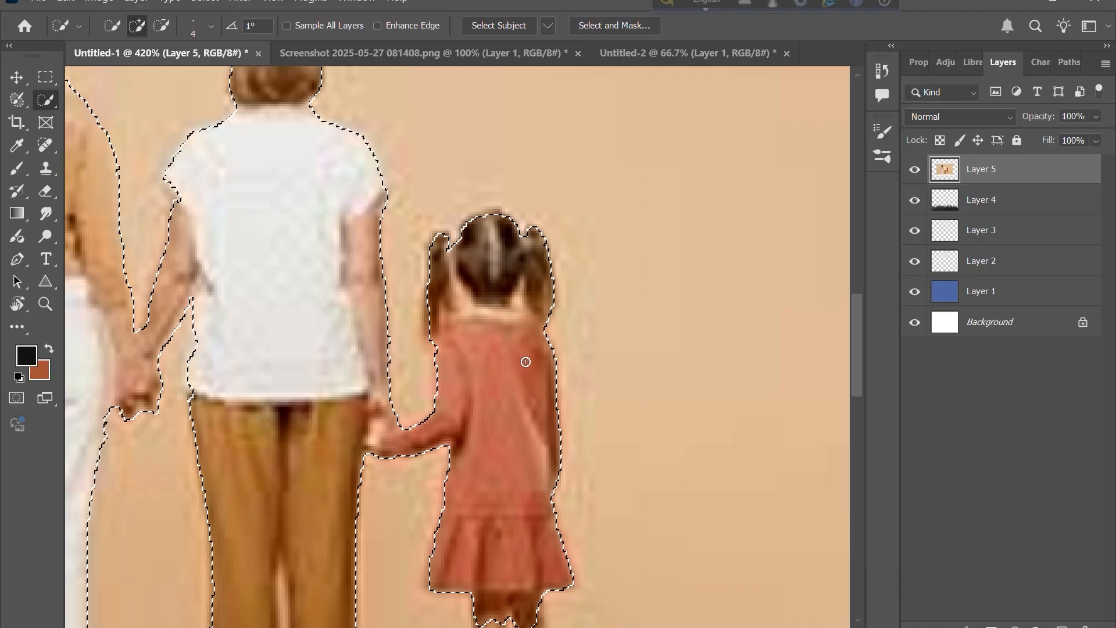
# - Invert the selection and delete the photo's background around the family
pyautogui.click(206, 1)
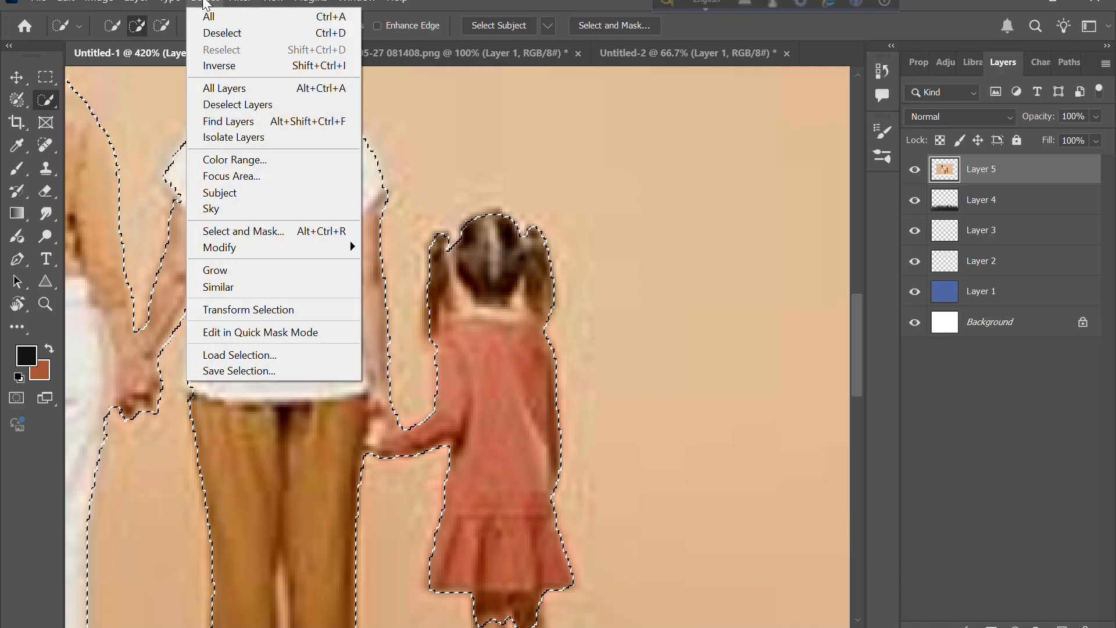
pyautogui.click(224, 66)
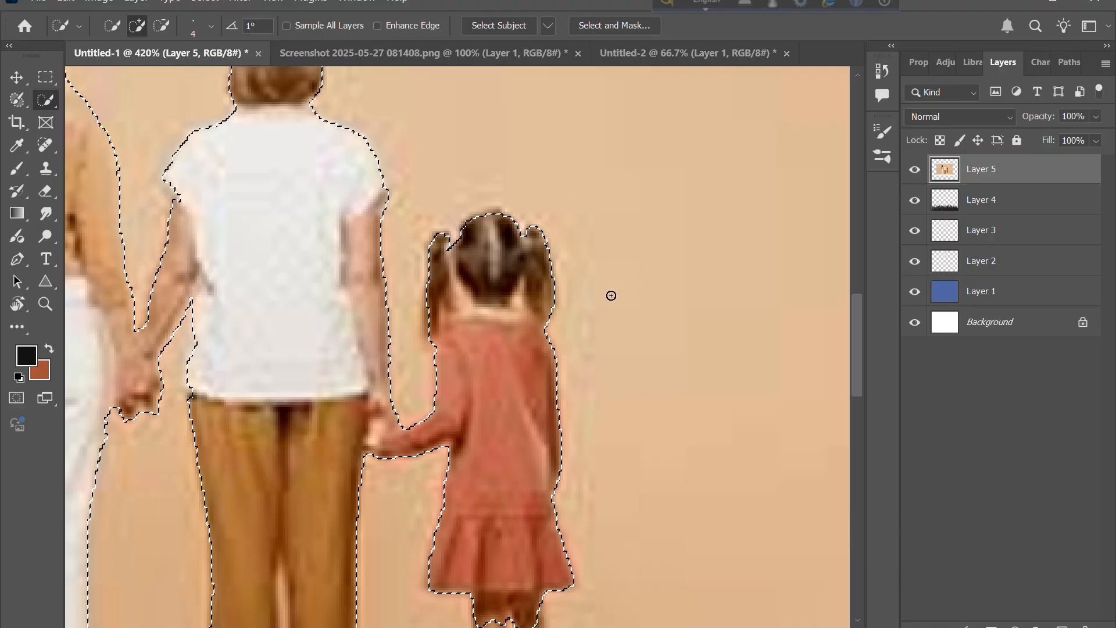
pyautogui.press('Delete')
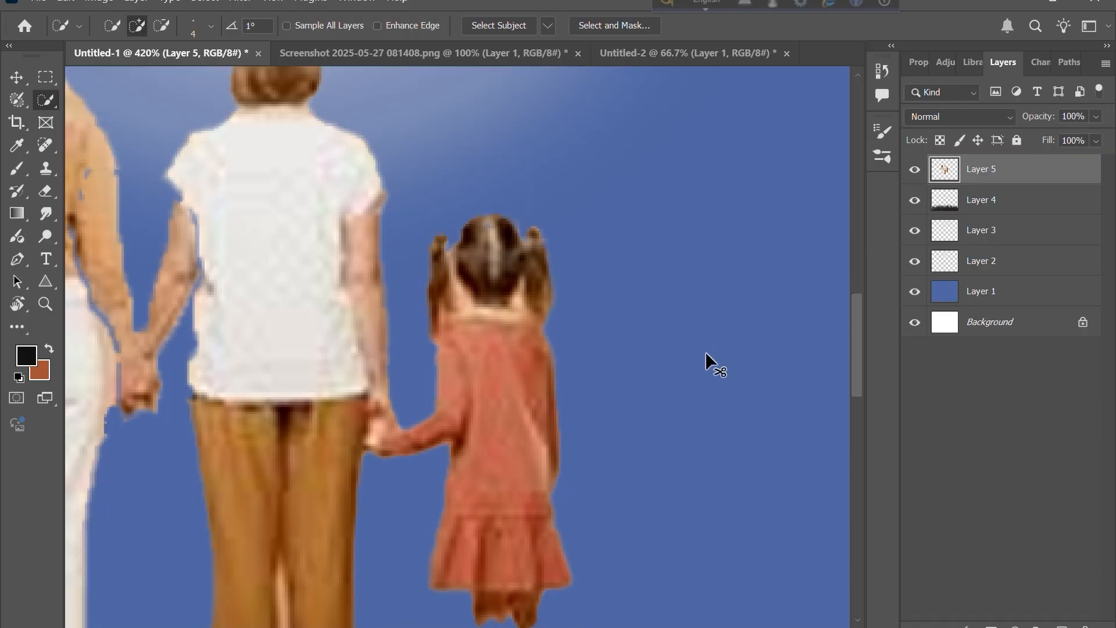
pyautogui.scroll(-4, 706, 354)
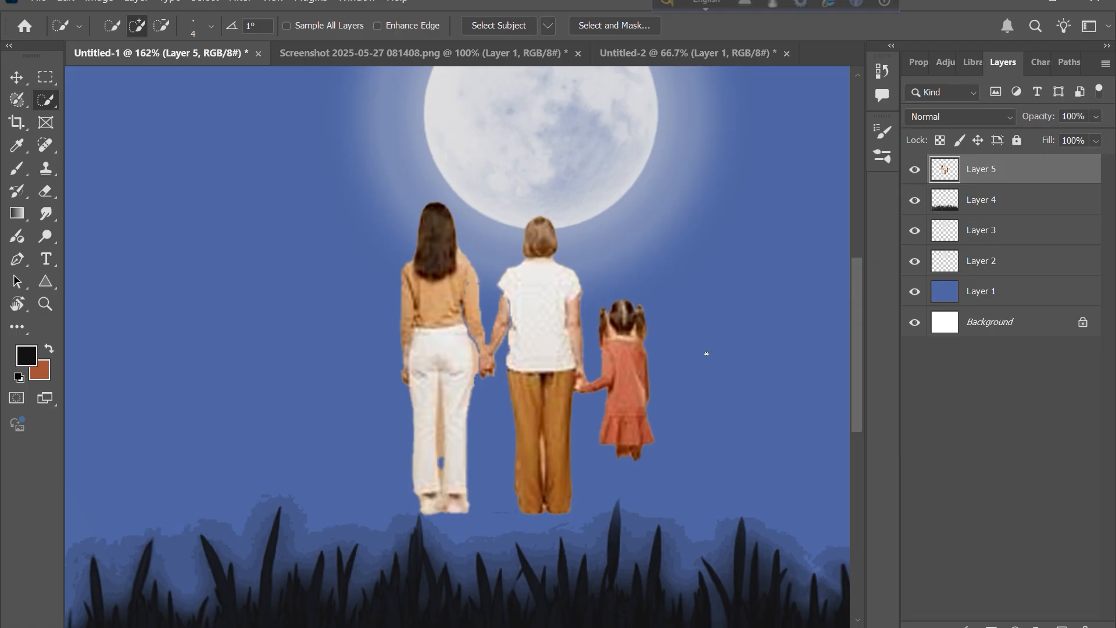
# - Switch to the Untitled-2 document and delete its grass image layer
pyautogui.hscroll(4, 707, 354)
pyautogui.scroll(1, 706, 353)
pyautogui.scroll(1, 707, 353)
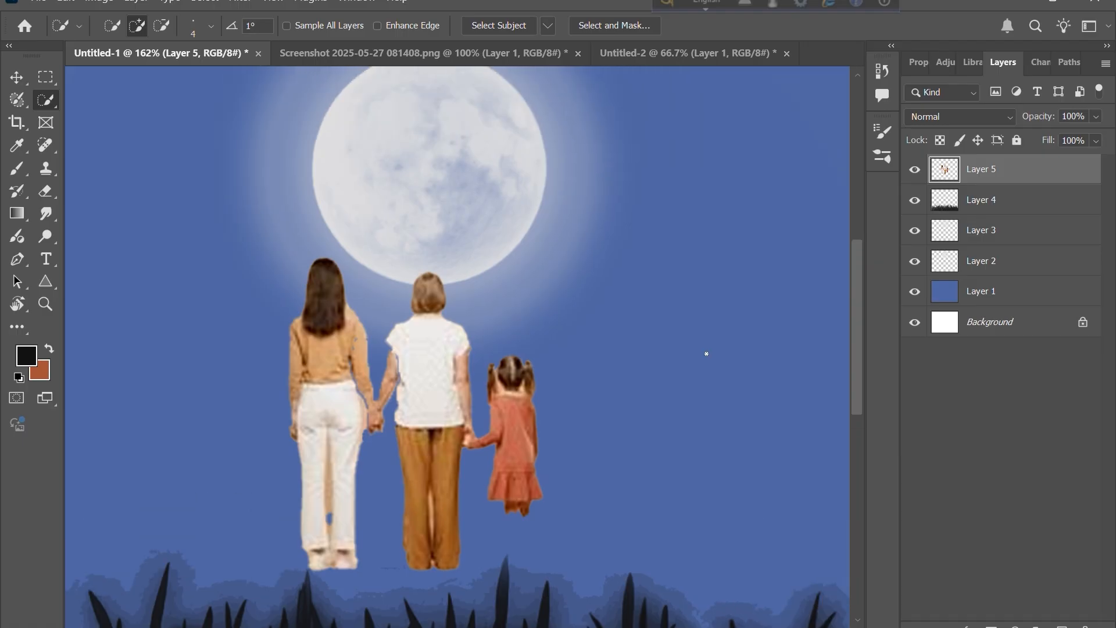
pyautogui.click(16, 78)
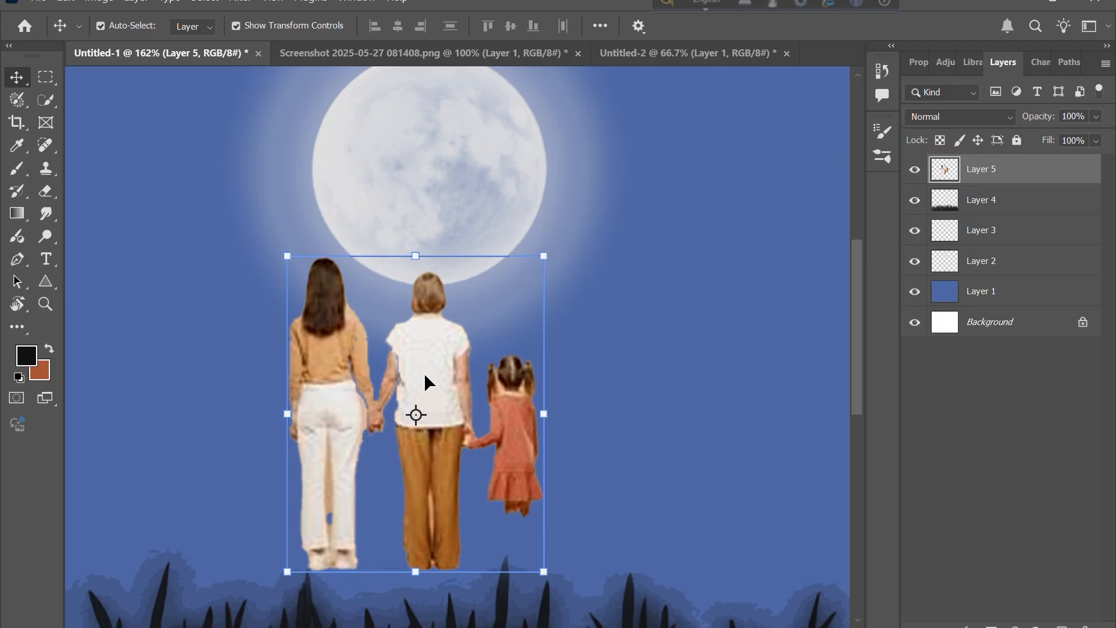
pyautogui.click(687, 52)
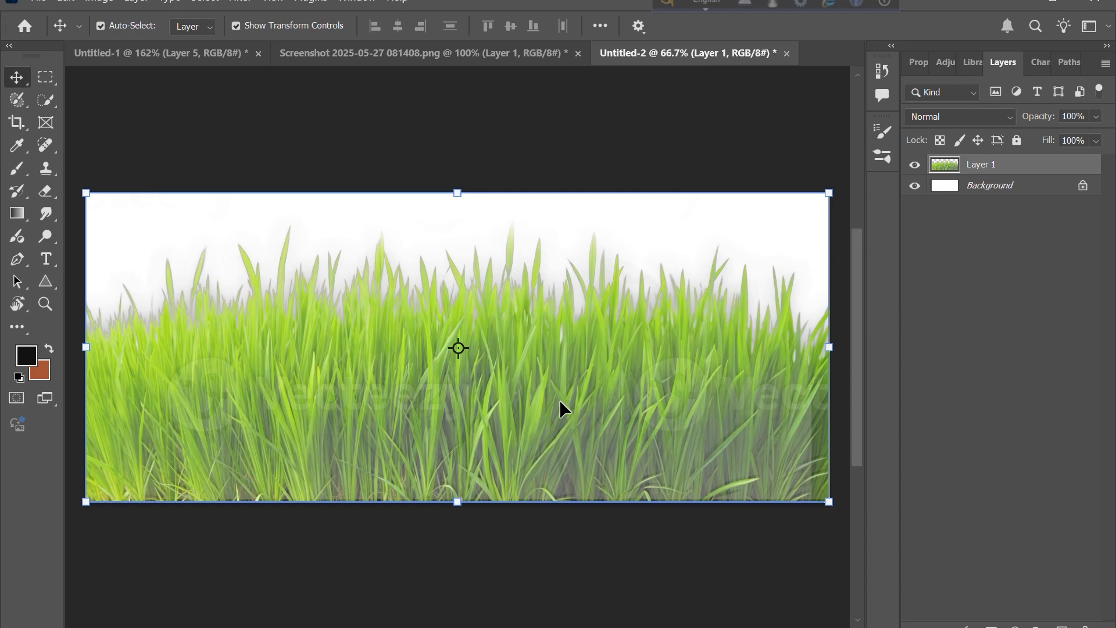
pyautogui.press('Delete')
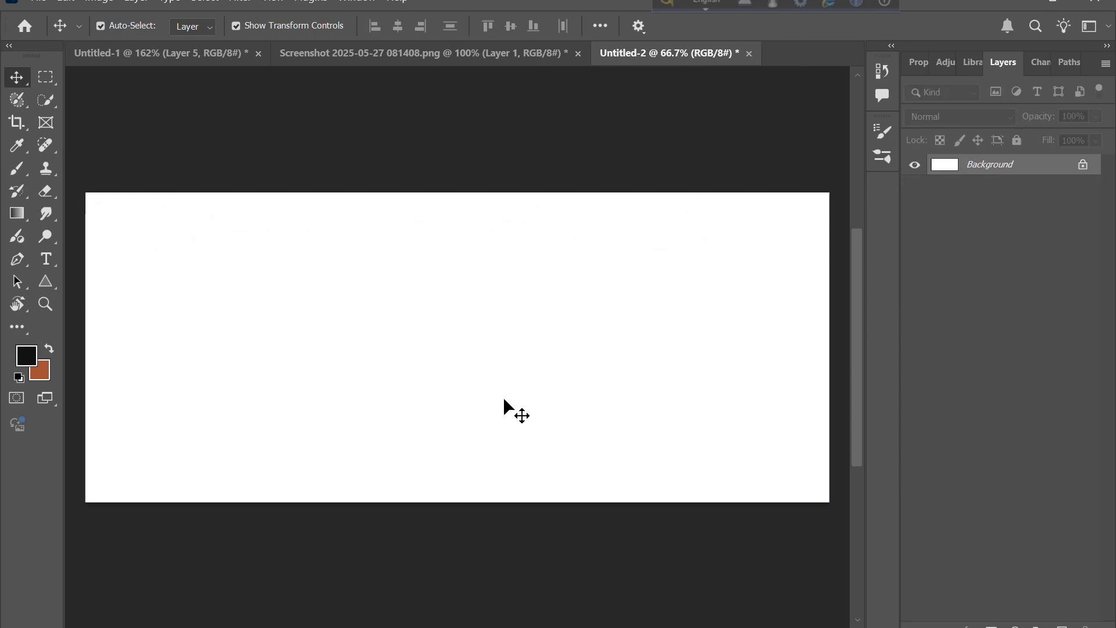
# - Bring the cut-out family layer from Untitled-1 into Untitled-2 and scale it up to about 198%
pyautogui.click(204, 51)
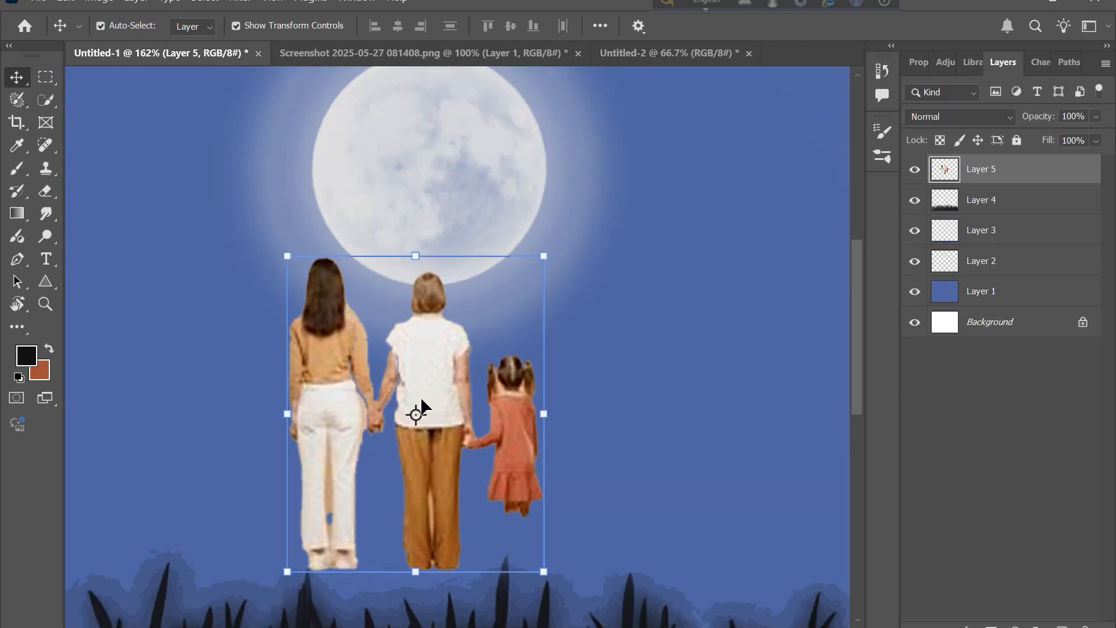
pyautogui.moveTo(417, 369); pyautogui.dragTo(417, 338)
pyautogui.moveTo(471, 275); pyautogui.dragTo(581, 242)
pyautogui.moveTo(456, 259); pyautogui.dragTo(458, 310)
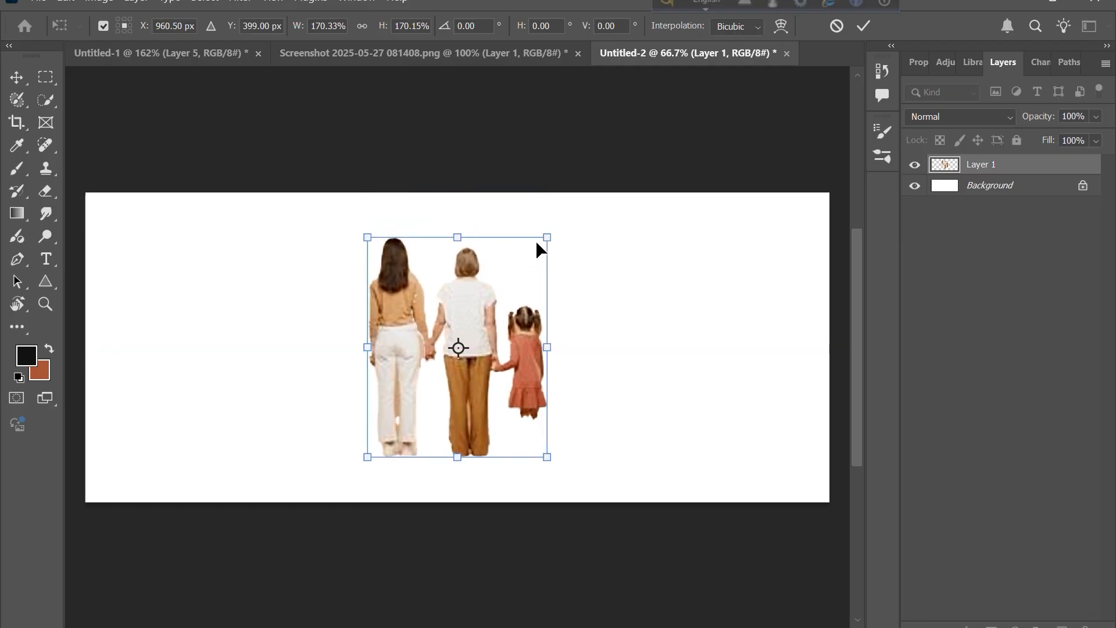
pyautogui.moveTo(545, 236); pyautogui.dragTo(576, 201)
pyautogui.moveTo(494, 269); pyautogui.dragTo(468, 289)
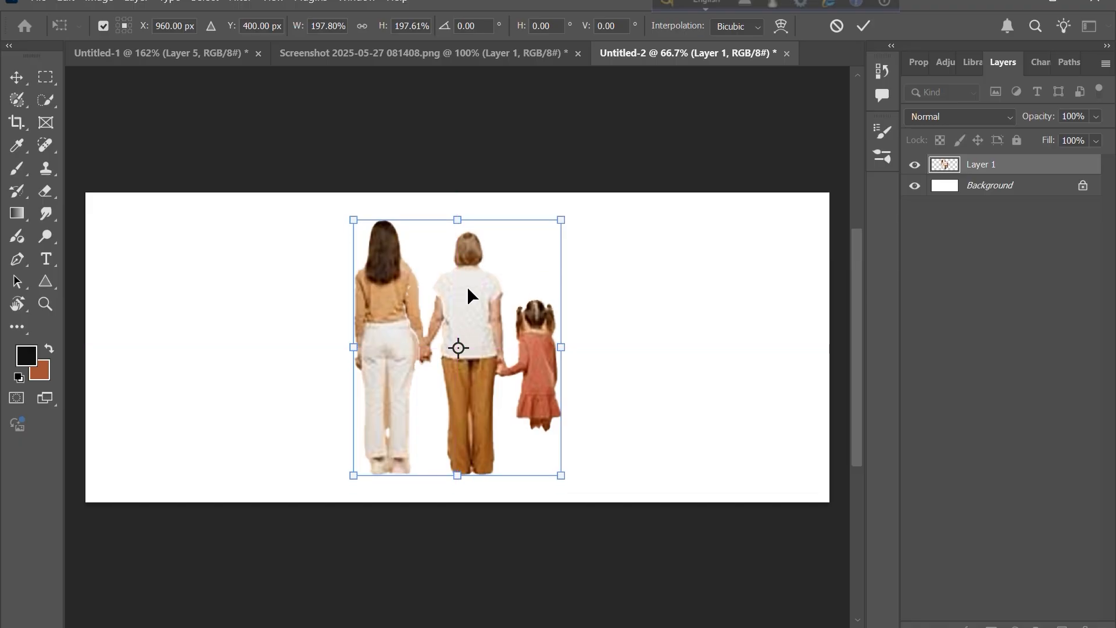
pyautogui.press('Return')
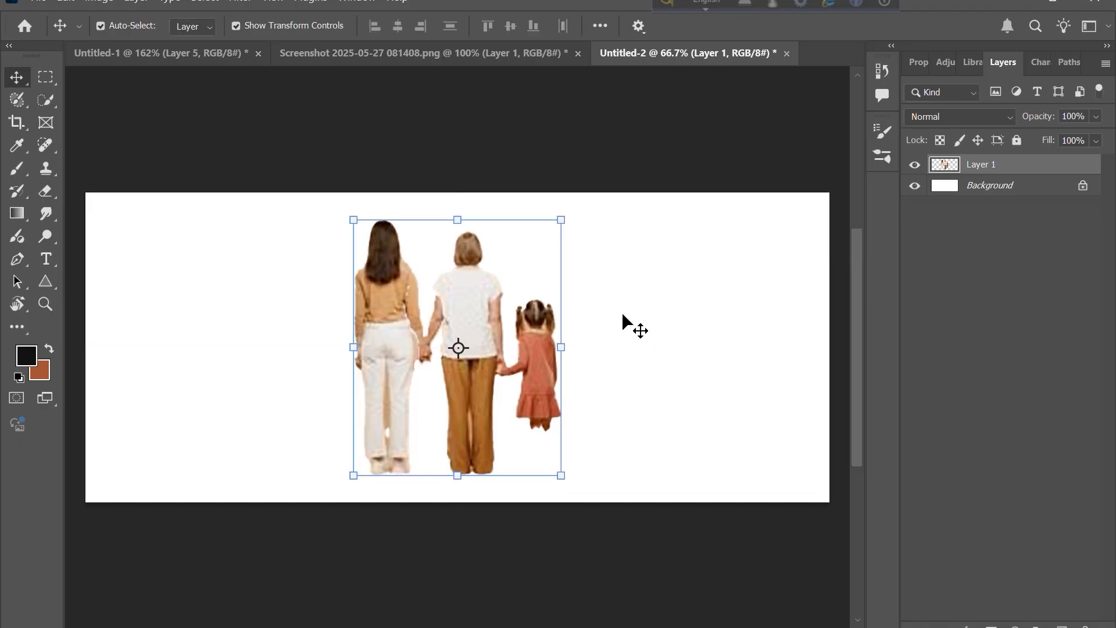
# - Define a new brush preset from the family image, naming it Family
pyautogui.click(635, 384)
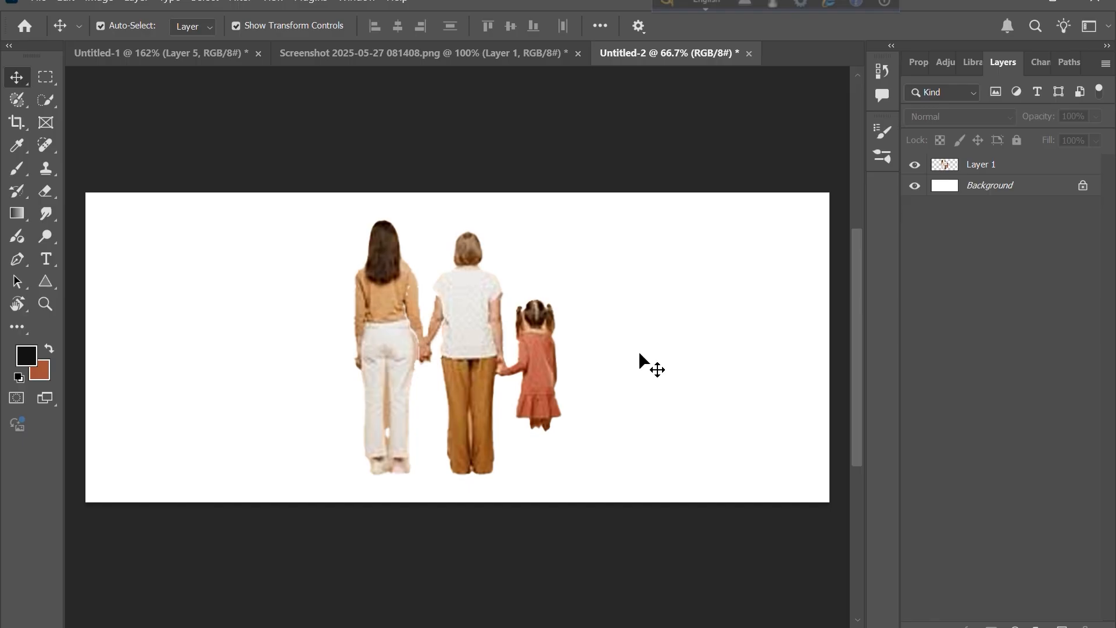
pyautogui.click(65, 4)
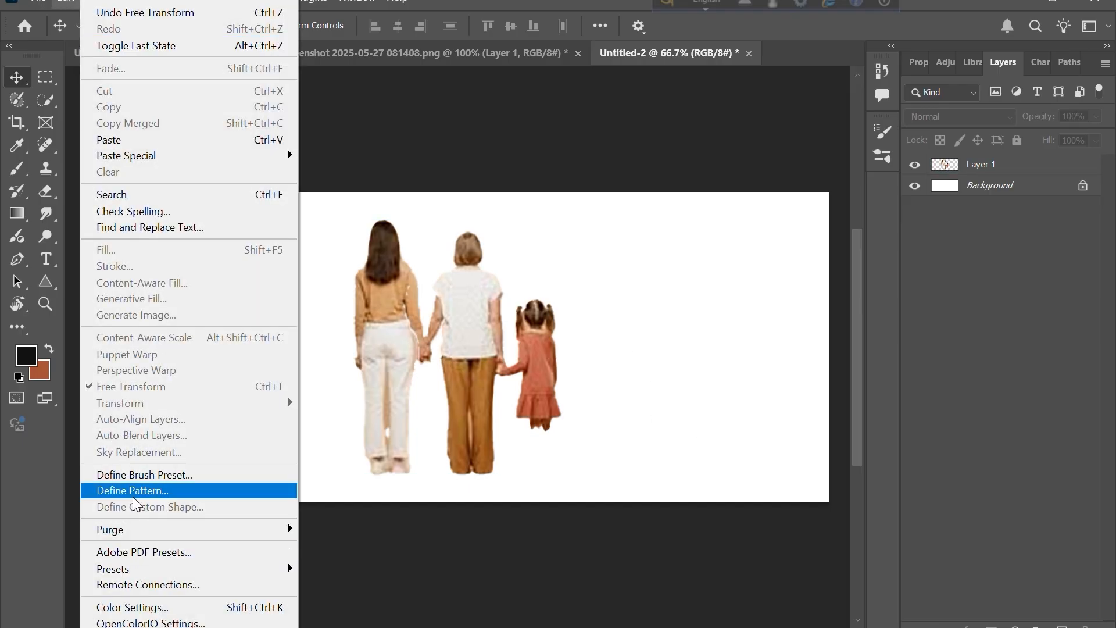
pyautogui.click(133, 482)
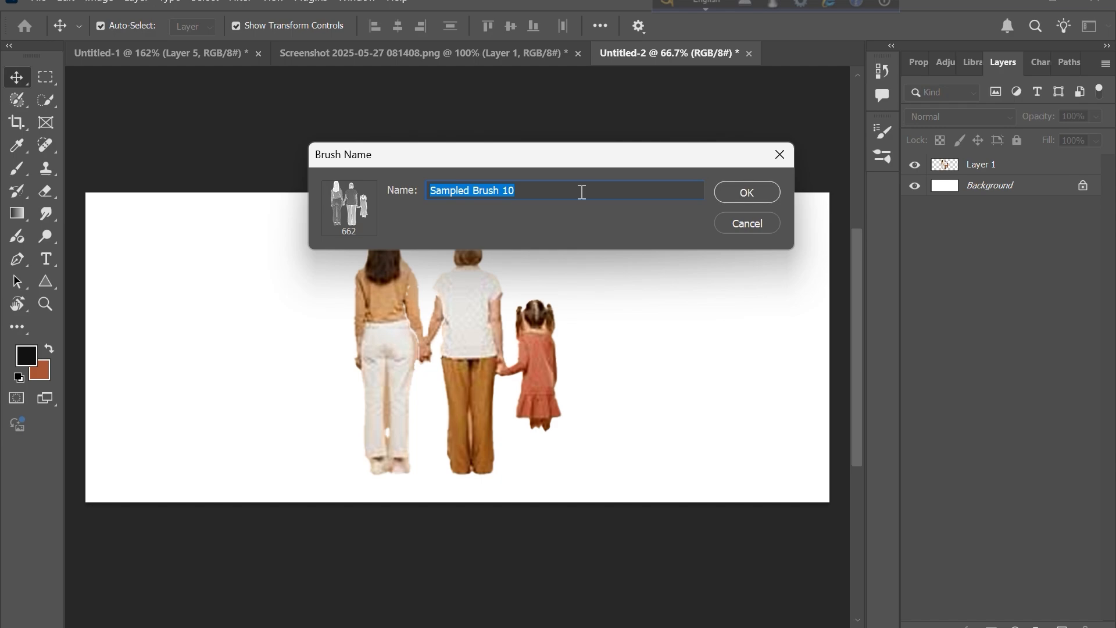
pyautogui.press('BackSpace')
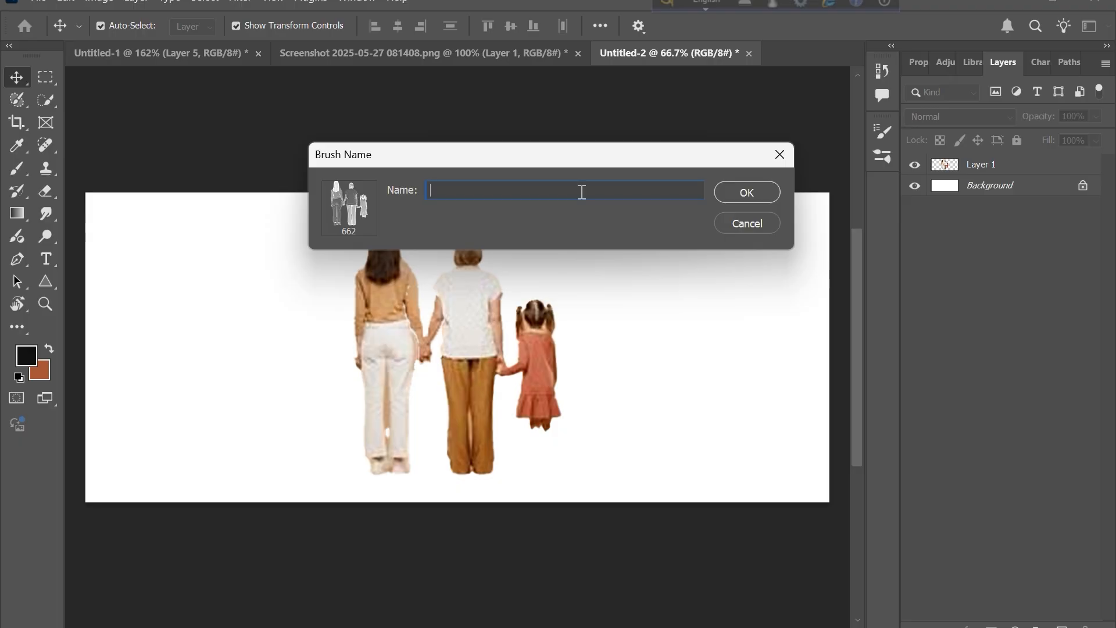
pyautogui.write('Family')
pyautogui.click(750, 193)
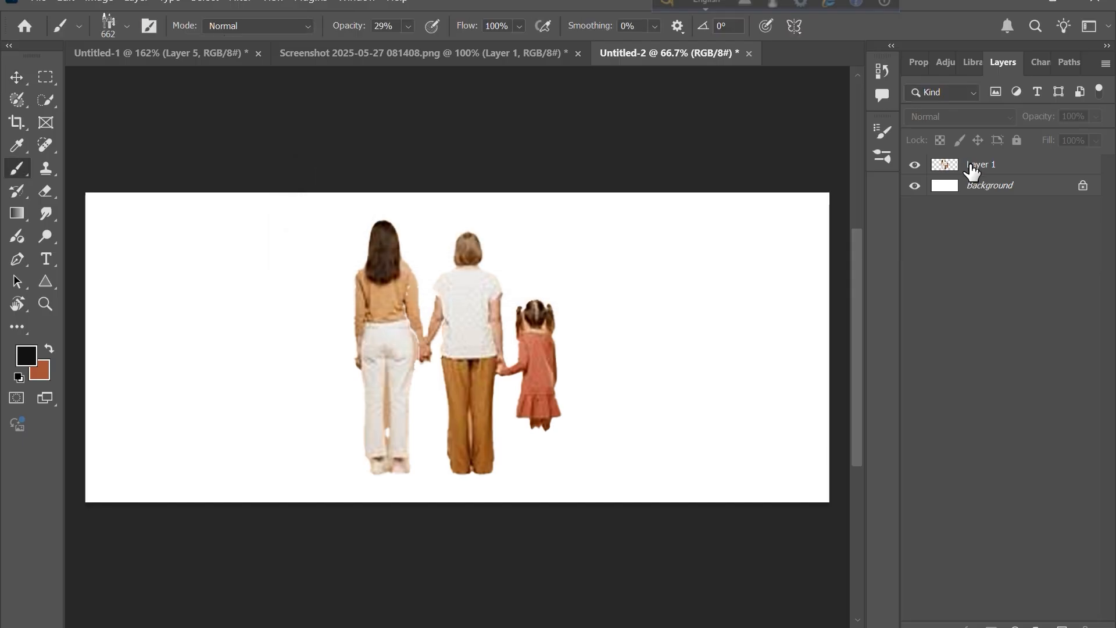
# - Stamp the Family brush several times on Layer 1 beside the family photo to test it
pyautogui.click(974, 165)
pyautogui.click(669, 325)
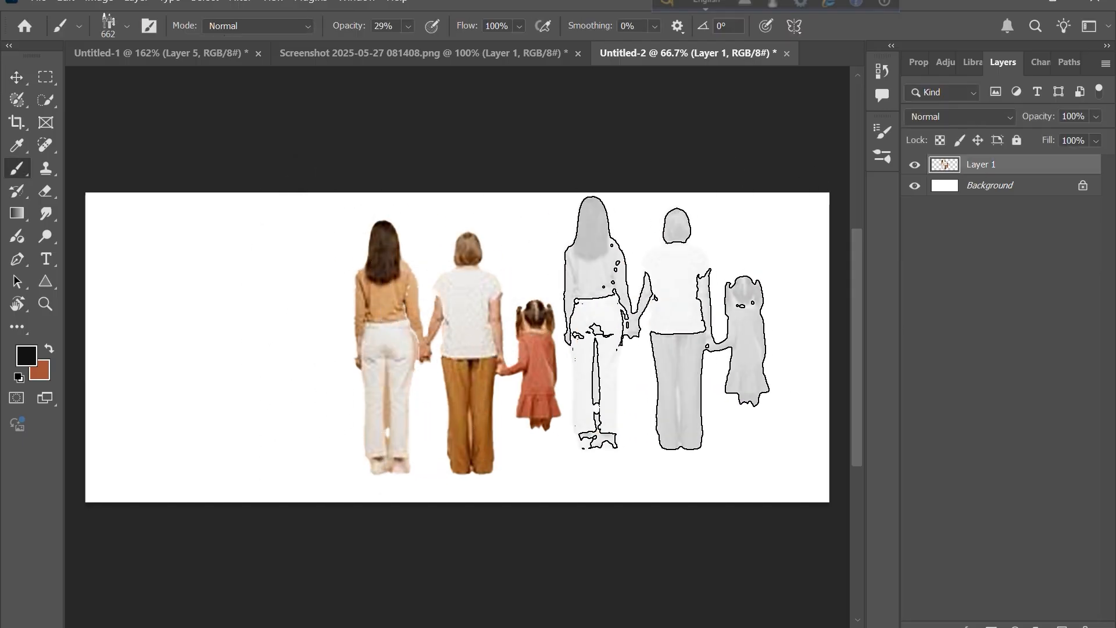
pyautogui.click(668, 325)
pyautogui.click(669, 326)
pyautogui.click(669, 326)
pyautogui.click(668, 324)
pyautogui.click(669, 325)
pyautogui.click(669, 325)
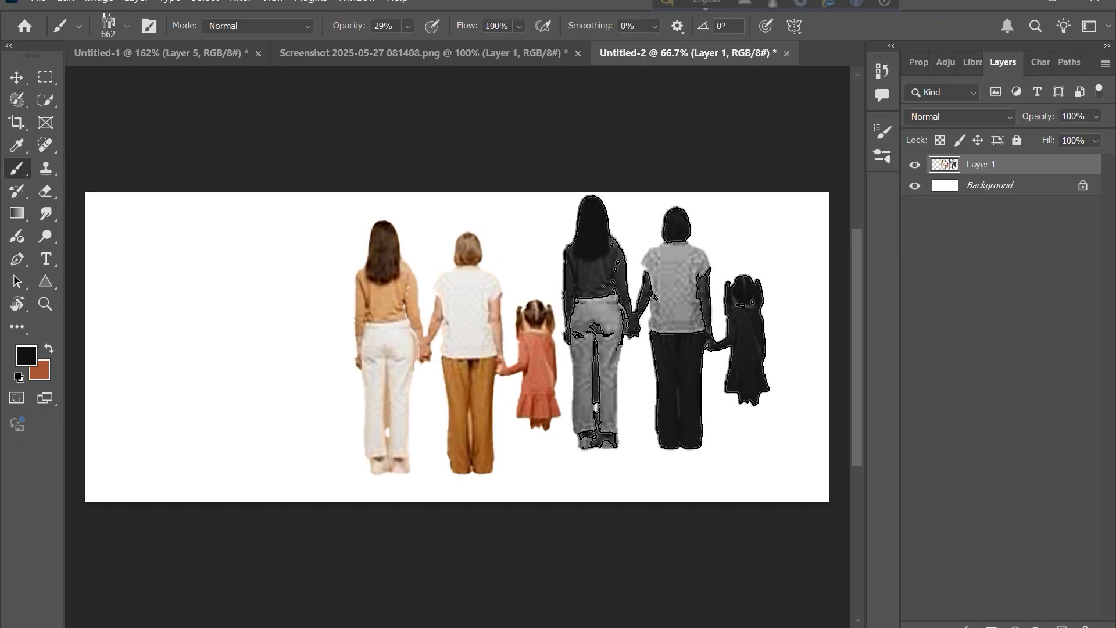
pyautogui.click(669, 325)
pyautogui.click(669, 324)
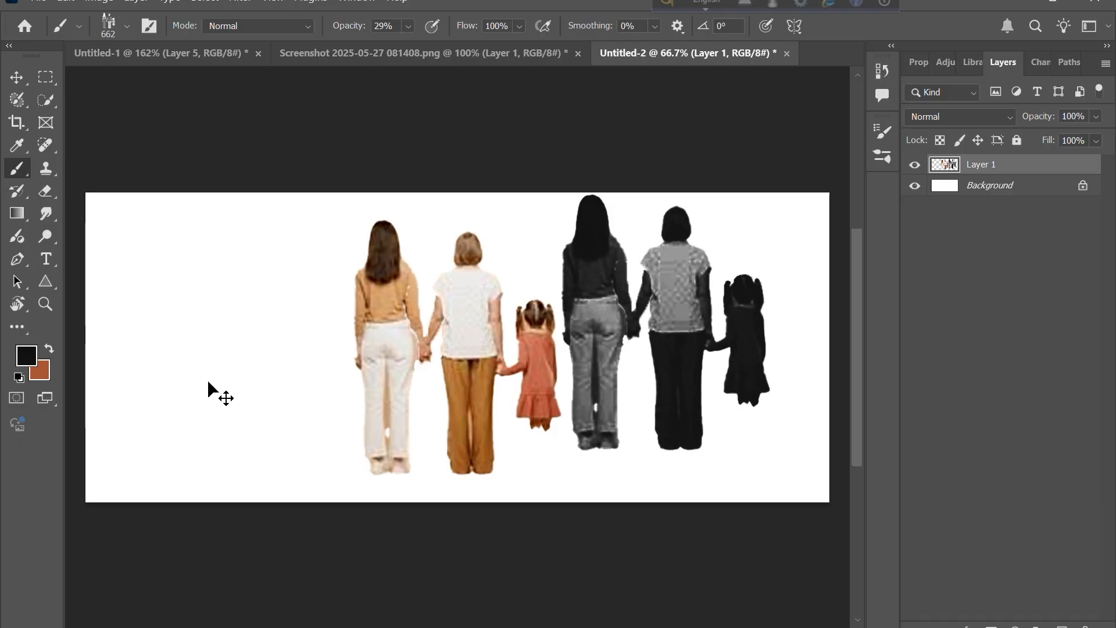
# - Return to Untitled-1, set the foreground colour to near-black and switch to the Brush tool
pyautogui.click(190, 53)
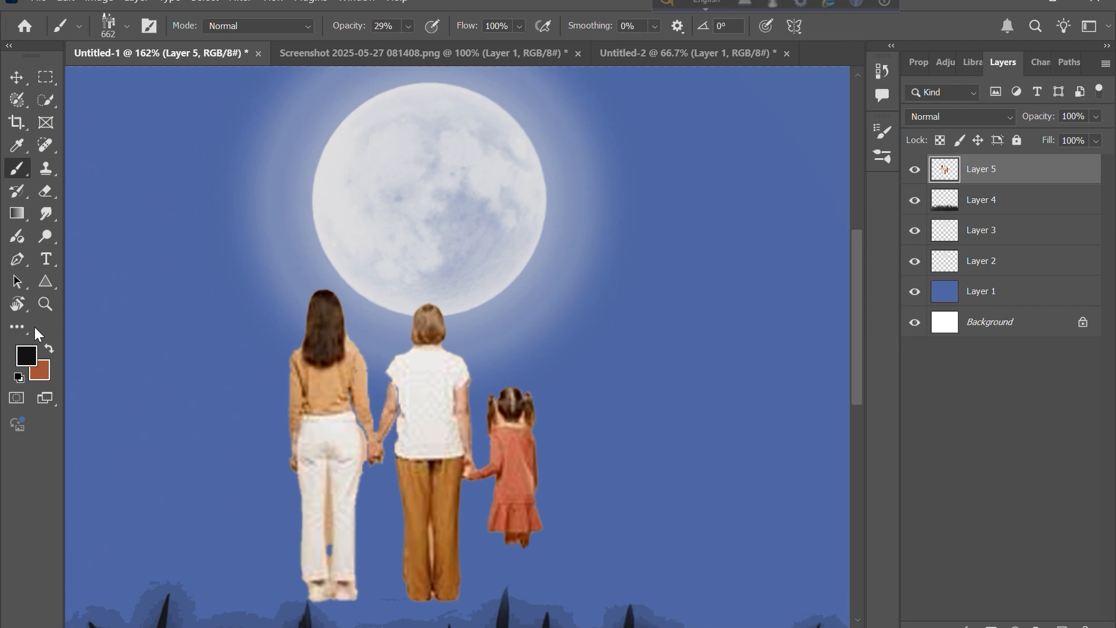
pyautogui.click(27, 356)
pyautogui.moveTo(405, 547)
pyautogui.mouseDown()
pyautogui.moveTo(404, 560)
pyautogui.moveTo(333, 531)
pyautogui.moveTo(663, 605)
pyautogui.moveTo(631, 605)
pyautogui.moveTo(638, 553)
pyautogui.mouseUp()
pyautogui.click(777, 336)
pyautogui.press('b')
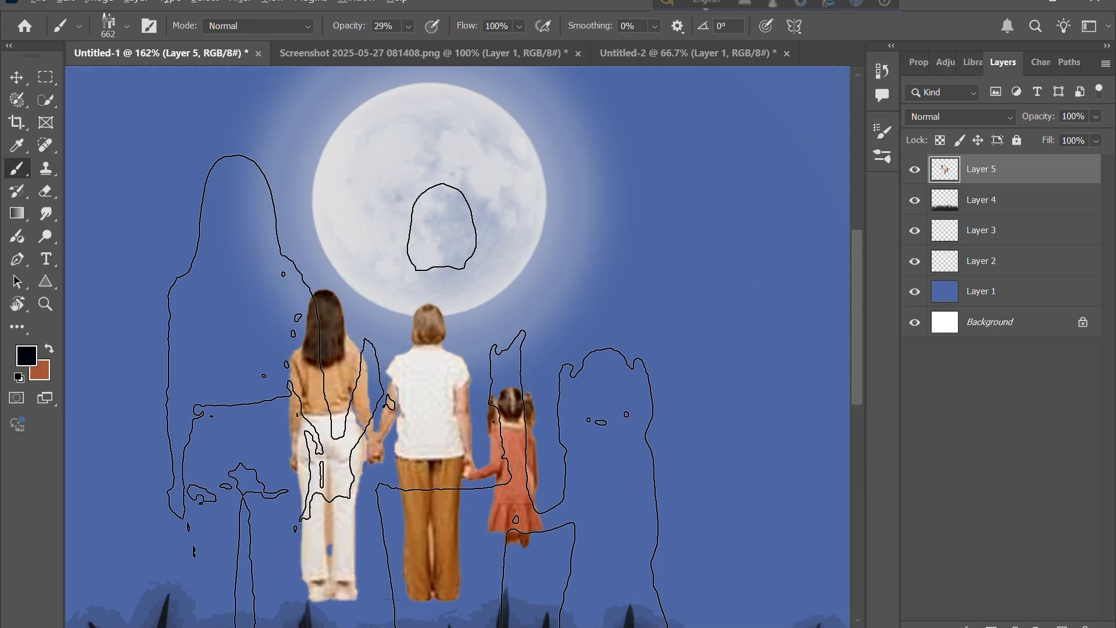
# - Zoom out and delete the family photo layer from the night-sky canvas
pyautogui.scroll(-5, 417, 464)
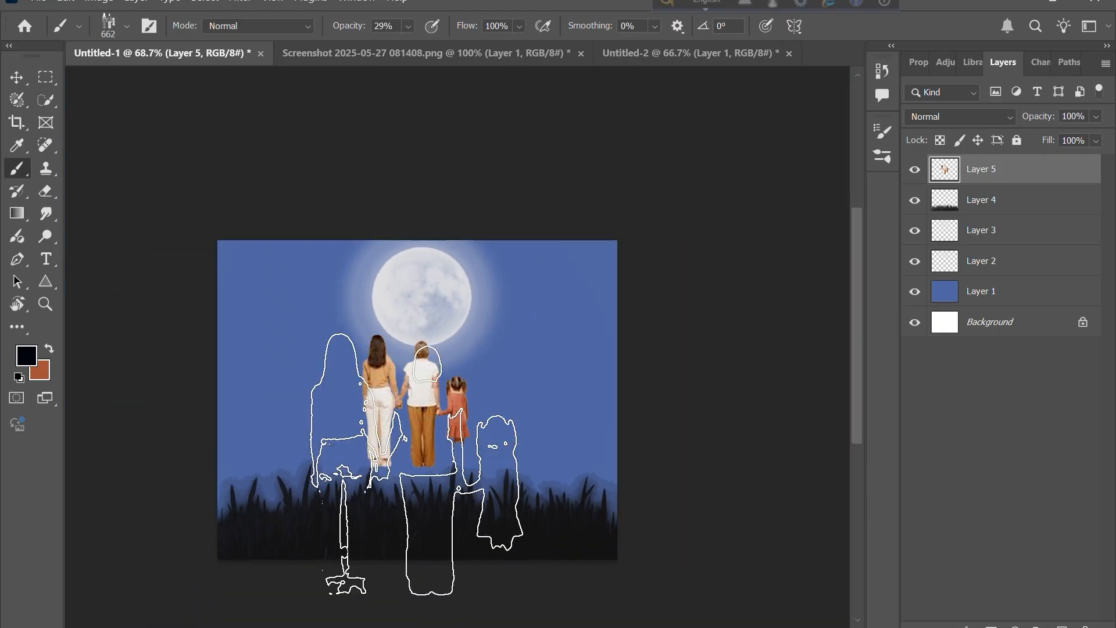
pyautogui.click(17, 78)
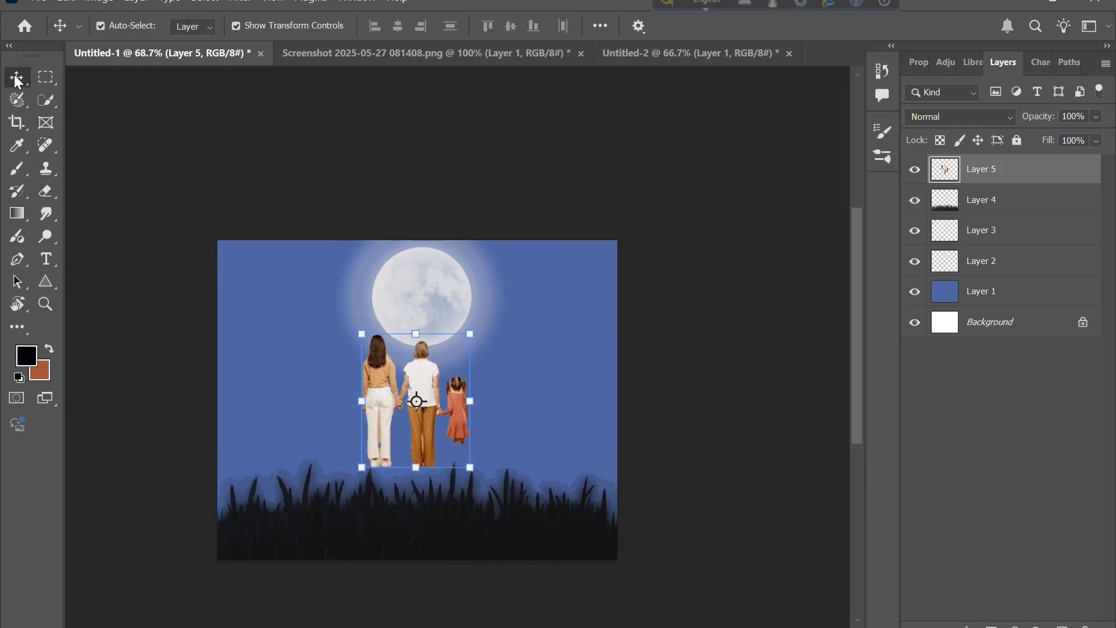
pyautogui.press('Delete')
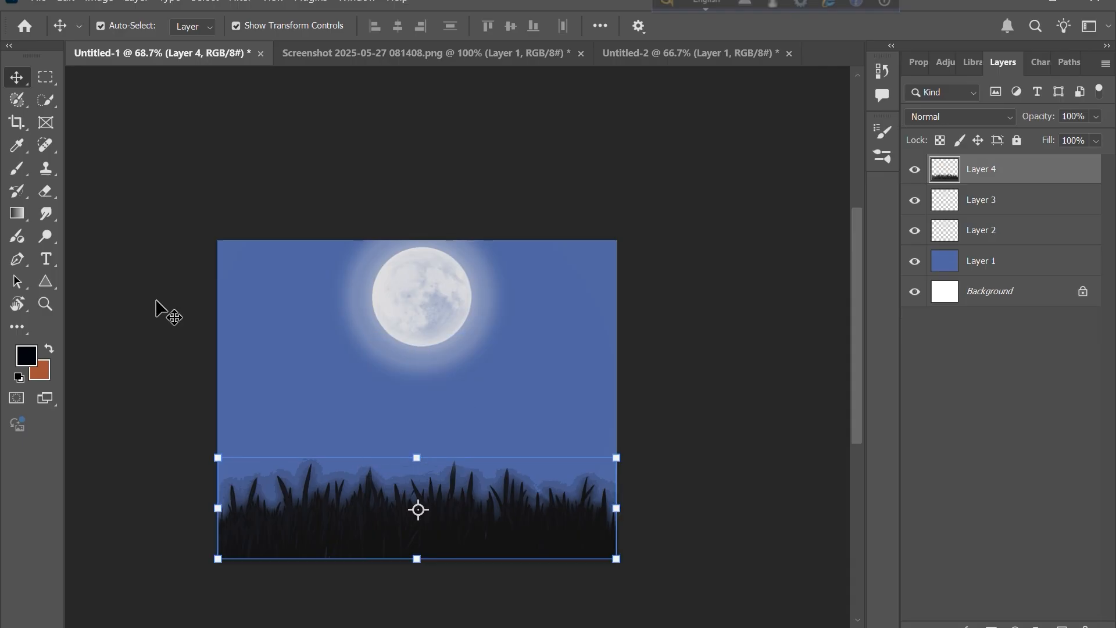
# - Stamp the Family brush at 400 px on the grass layer to paint a family silhouette
pyautogui.click(16, 169)
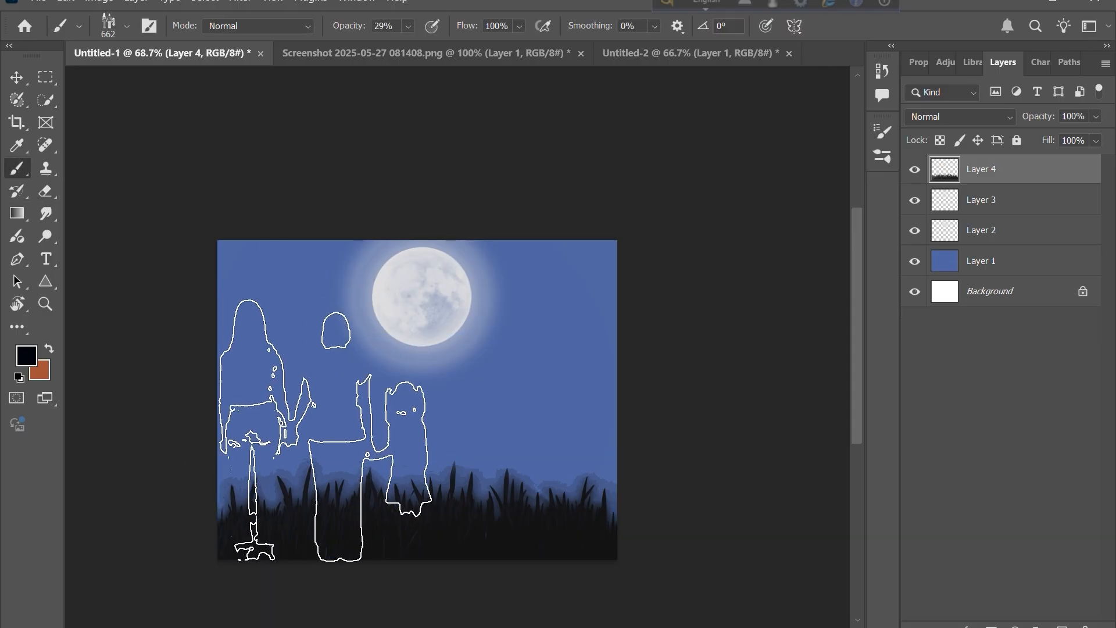
pyautogui.press('[')
pyautogui.press('[')
pyautogui.press('[')
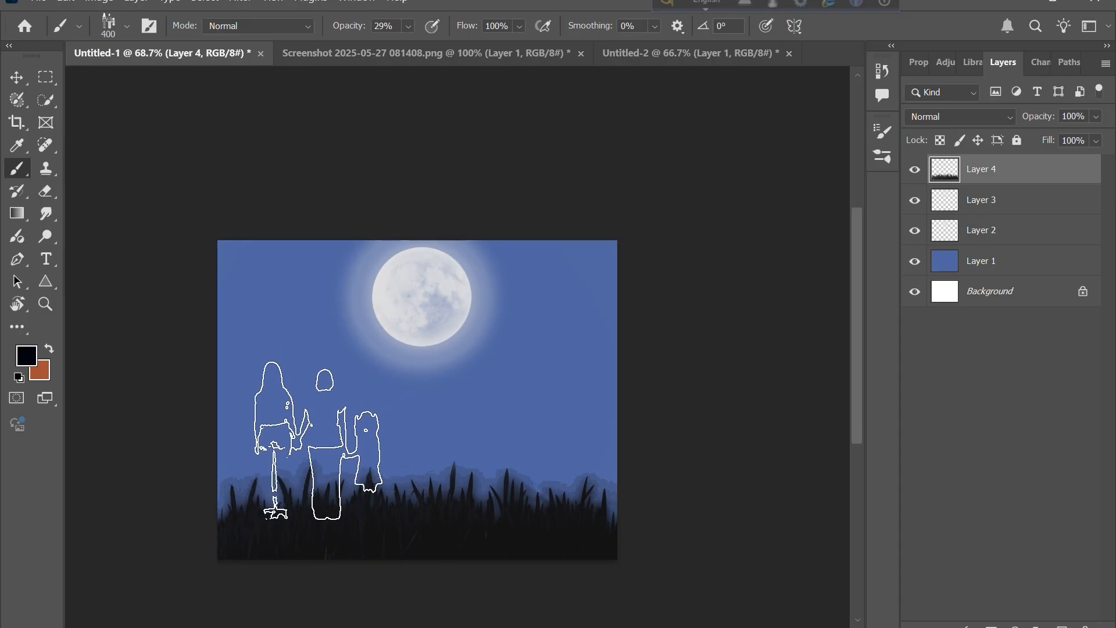
pyautogui.press('[')
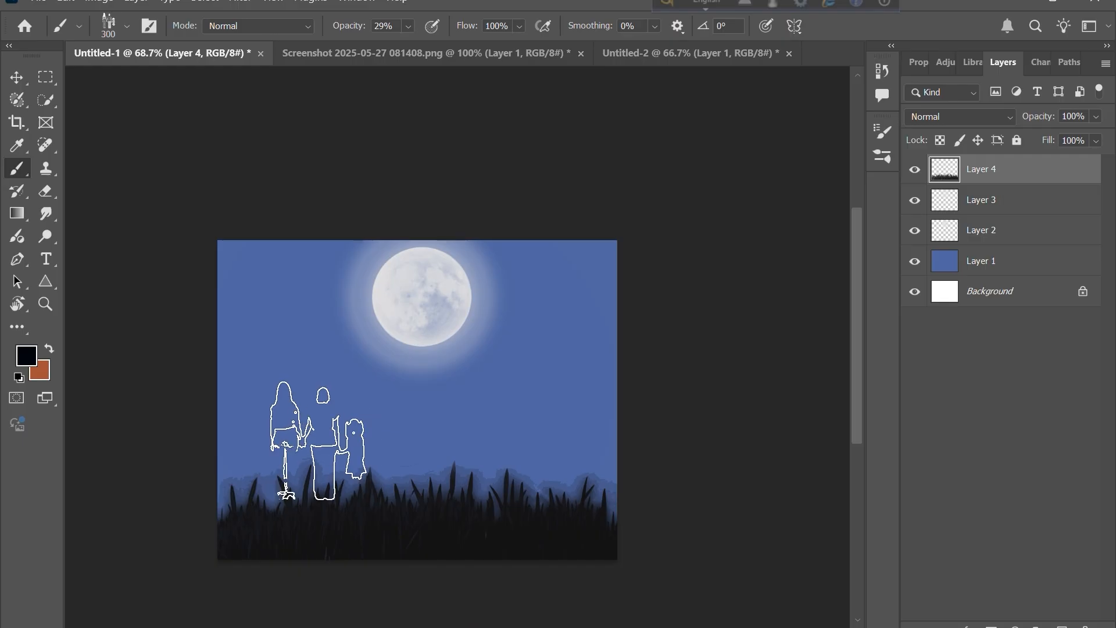
pyautogui.press(']')
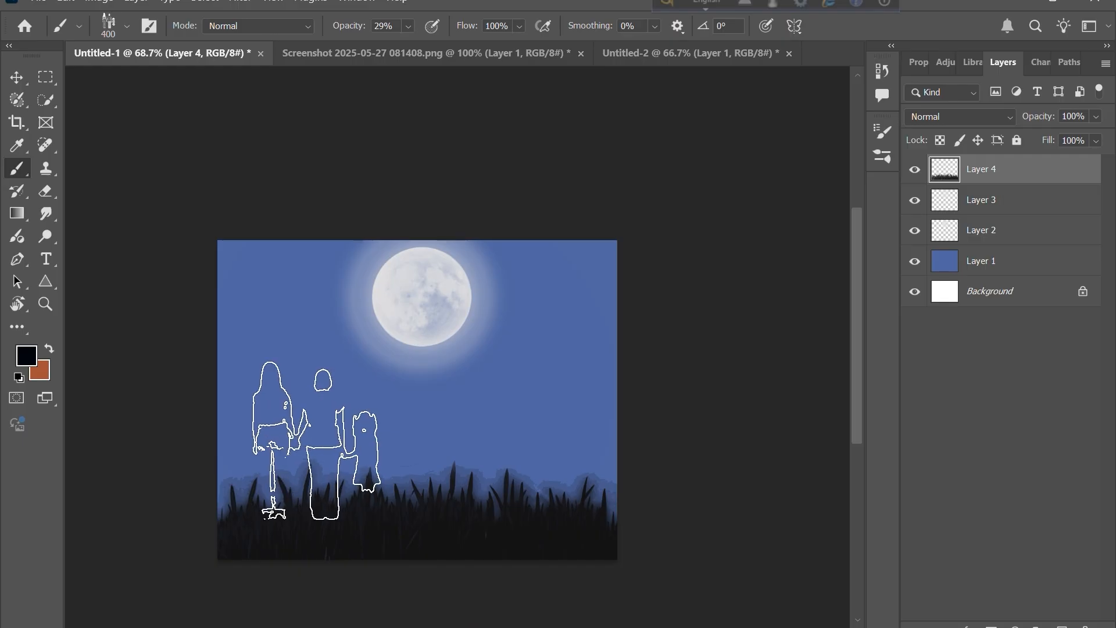
pyautogui.click(312, 441)
pyautogui.click(311, 440)
pyautogui.click(312, 440)
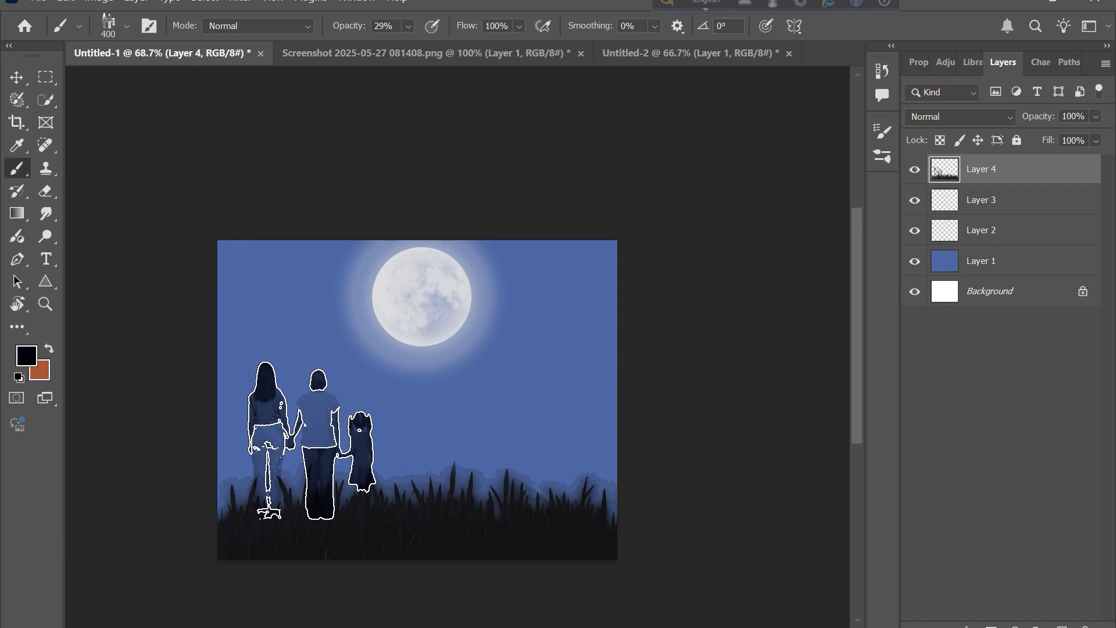
pyautogui.click(311, 441)
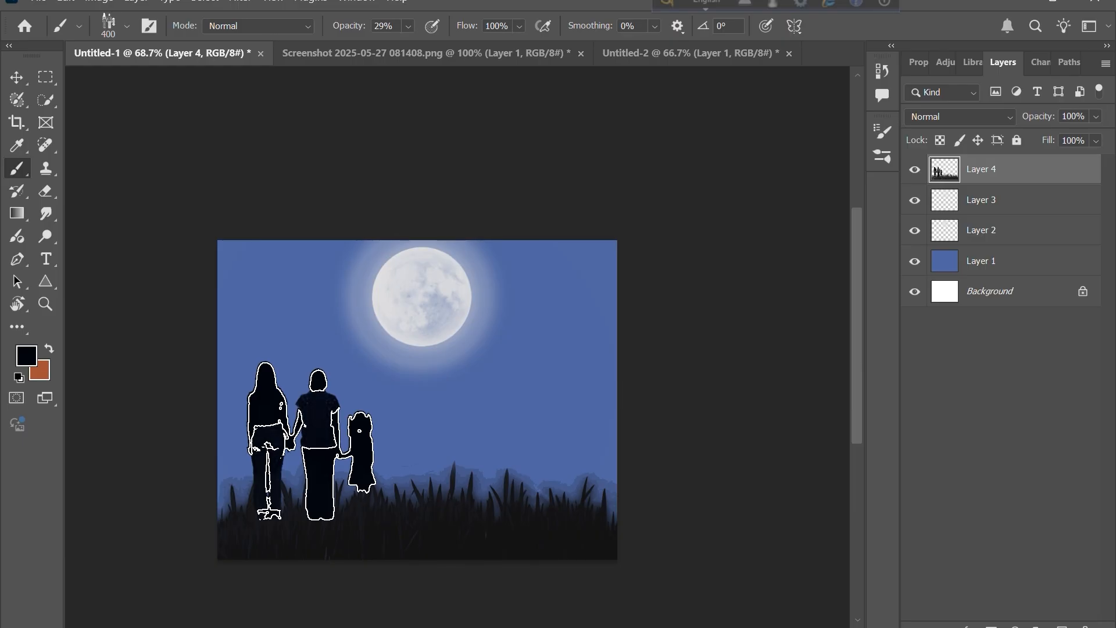
# - Select the grass layer on the canvas and delete it
pyautogui.click(22, 79)
pyautogui.click(112, 454)
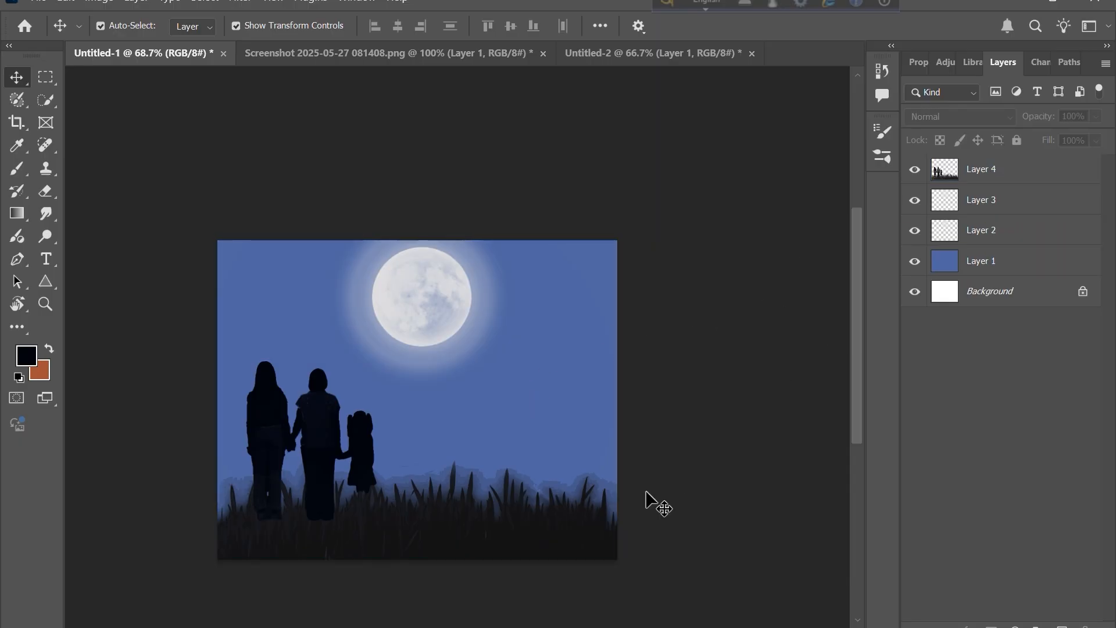
pyautogui.click(421, 524)
pyautogui.press('Delete')
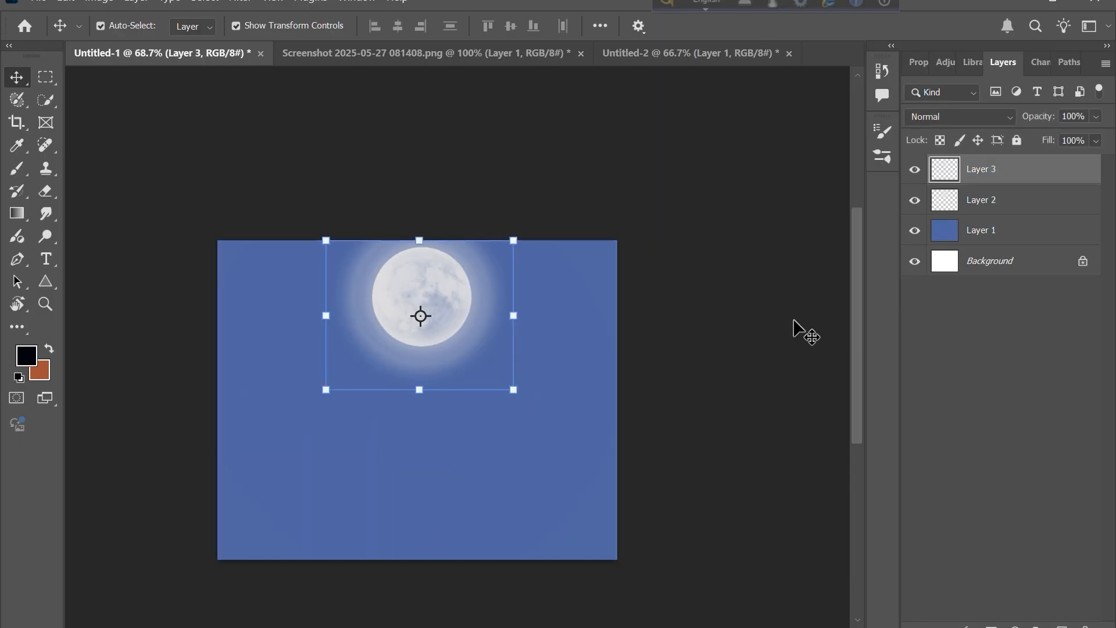
# - Select Layer 3 and add a new empty layer above it
pyautogui.click(795, 324)
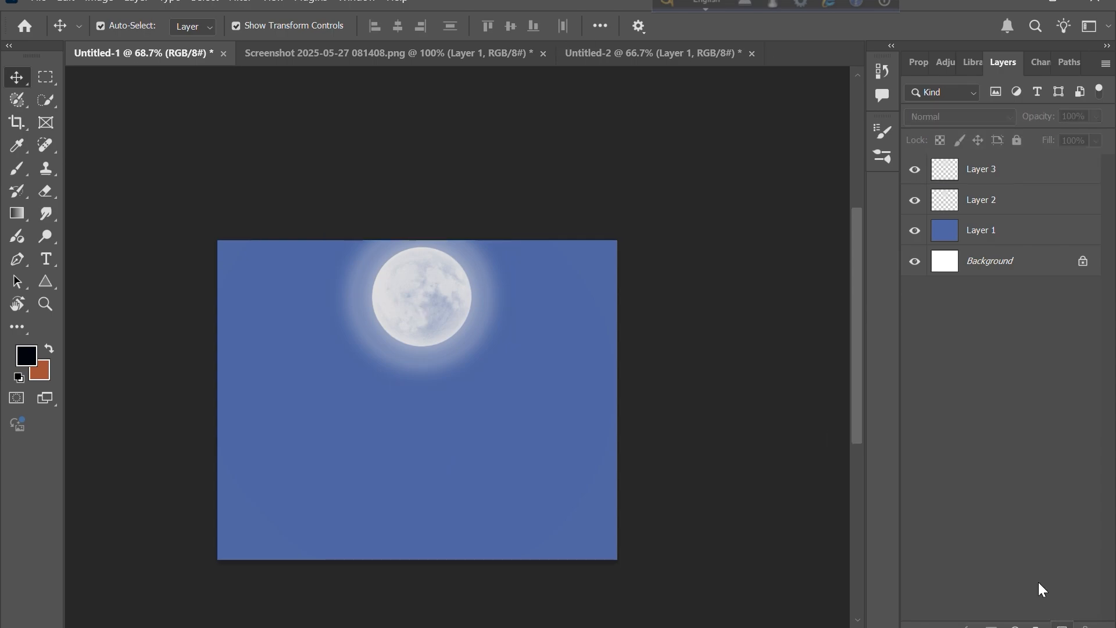
pyautogui.click(957, 178)
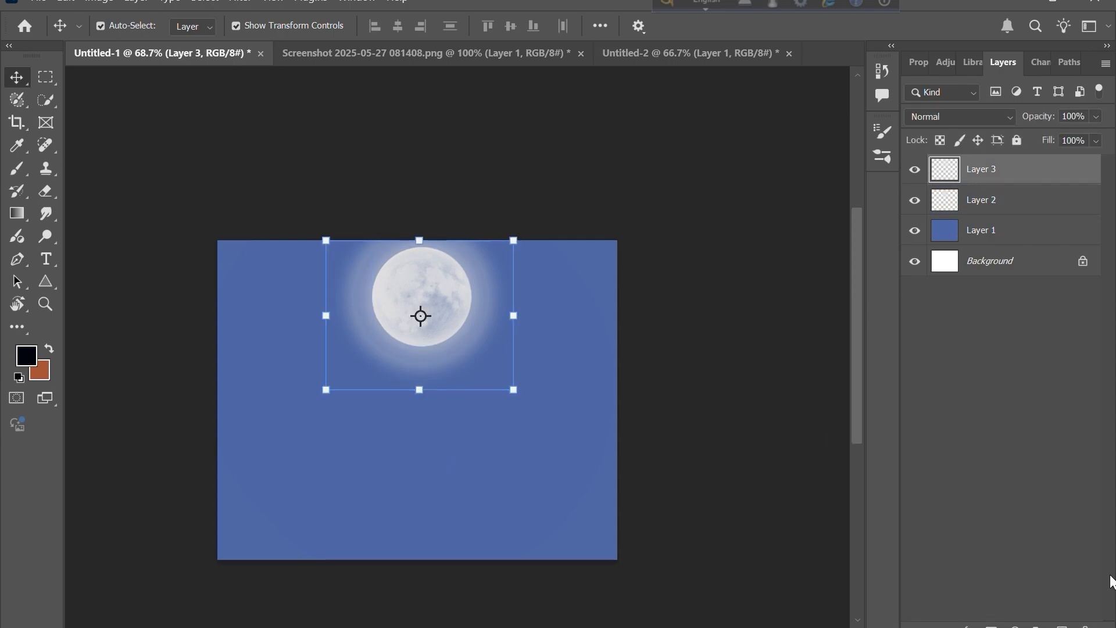
pyautogui.click(1062, 625)
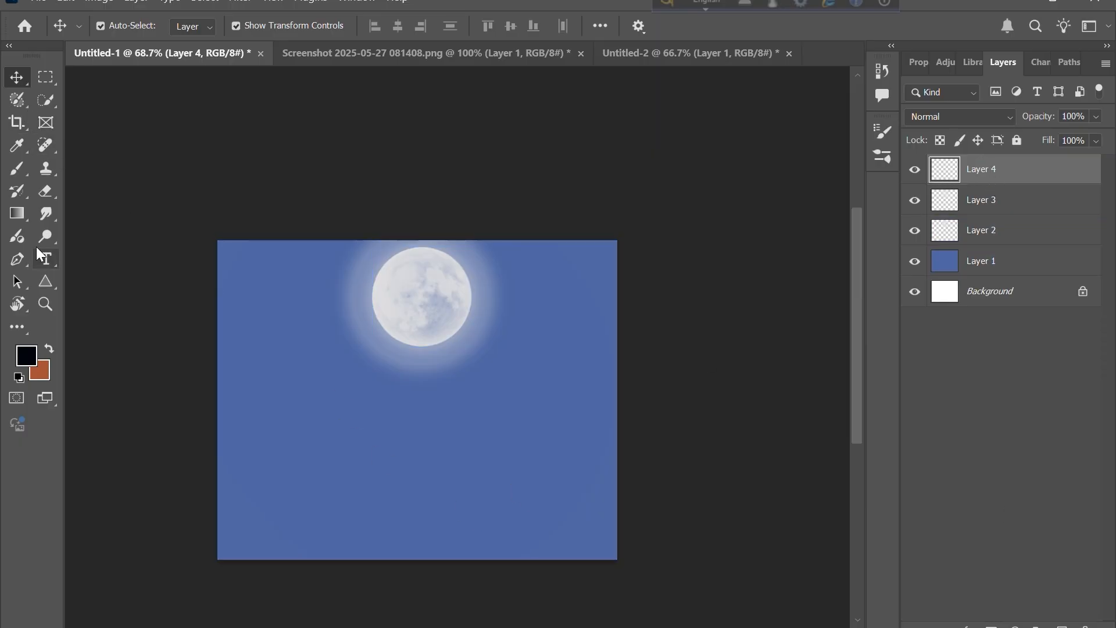
# - Pick the Greess brush, set it to 1100 px, and paint grass across the bottom of Layer 4
pyautogui.click(19, 171)
pyautogui.click(124, 26)
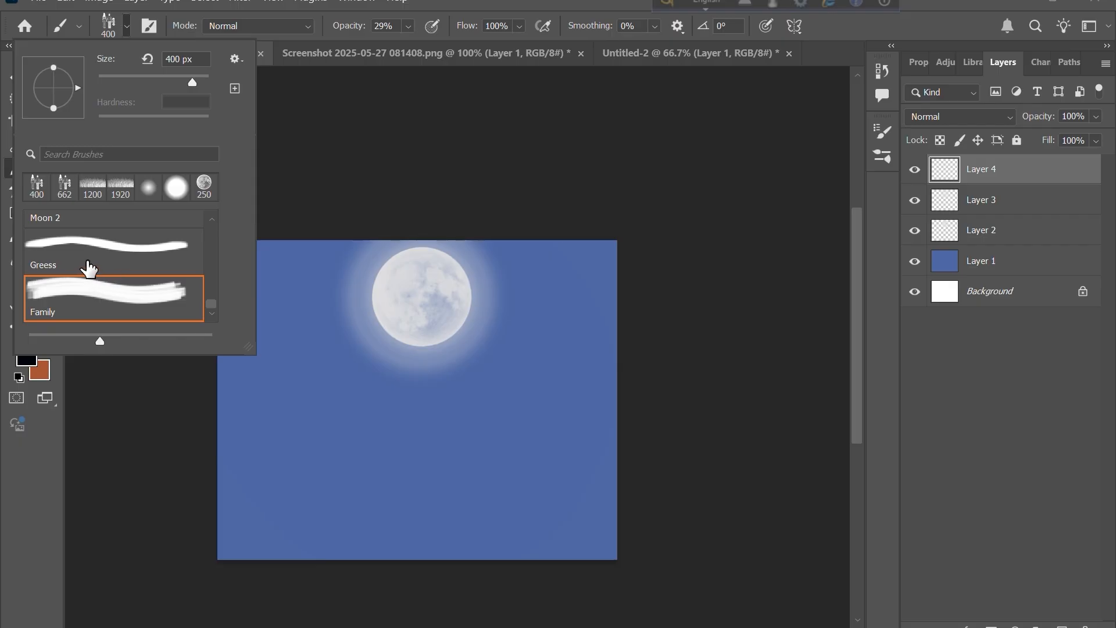
pyautogui.click(90, 265)
pyautogui.click(124, 28)
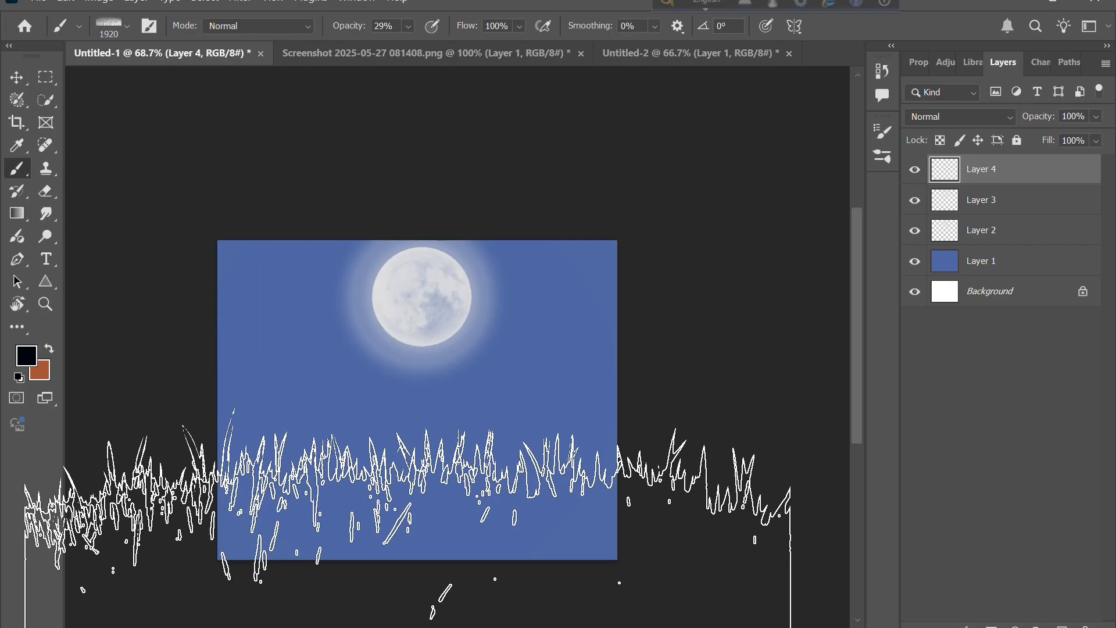
pyautogui.press('[')
pyautogui.press('[')
pyautogui.press('[')
pyautogui.press('[')
pyautogui.press('[')
pyautogui.press('[')
pyautogui.press('[')
pyautogui.press('[')
pyautogui.press('[')
pyautogui.press(']')
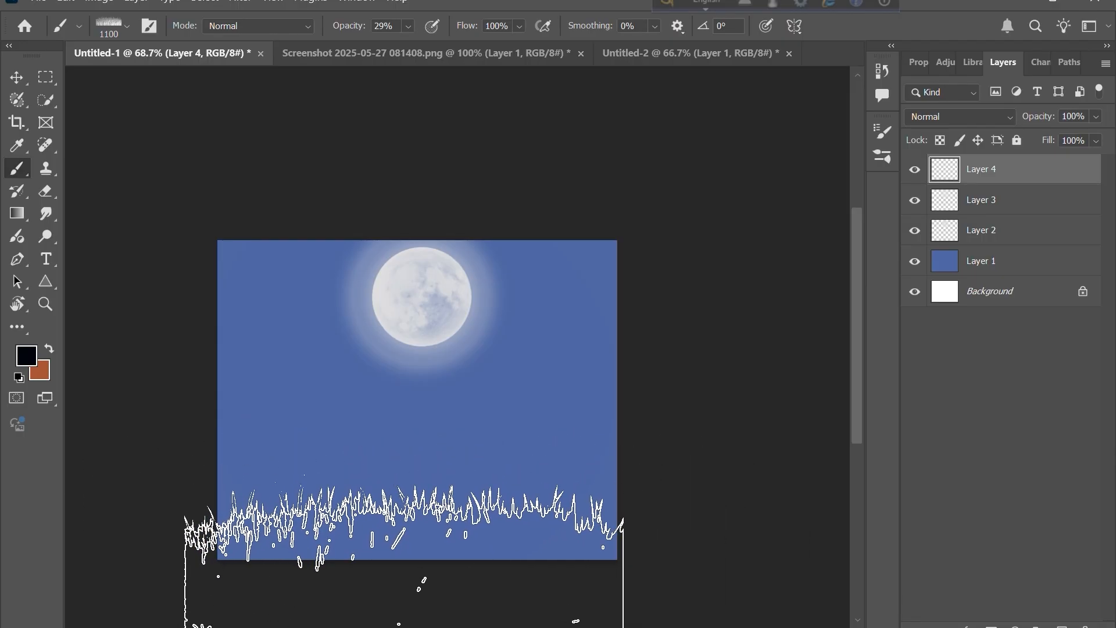
pyautogui.moveTo(406, 587)
pyautogui.mouseDown()
pyautogui.moveTo(388, 596)
pyautogui.moveTo(401, 581)
pyautogui.moveTo(451, 578)
pyautogui.moveTo(397, 576)
pyautogui.moveTo(387, 599)
pyautogui.moveTo(411, 605)
pyautogui.moveTo(401, 563)
pyautogui.moveTo(407, 622)
pyautogui.moveTo(401, 539)
pyautogui.moveTo(413, 607)
pyautogui.moveTo(405, 556)
pyautogui.mouseUp()
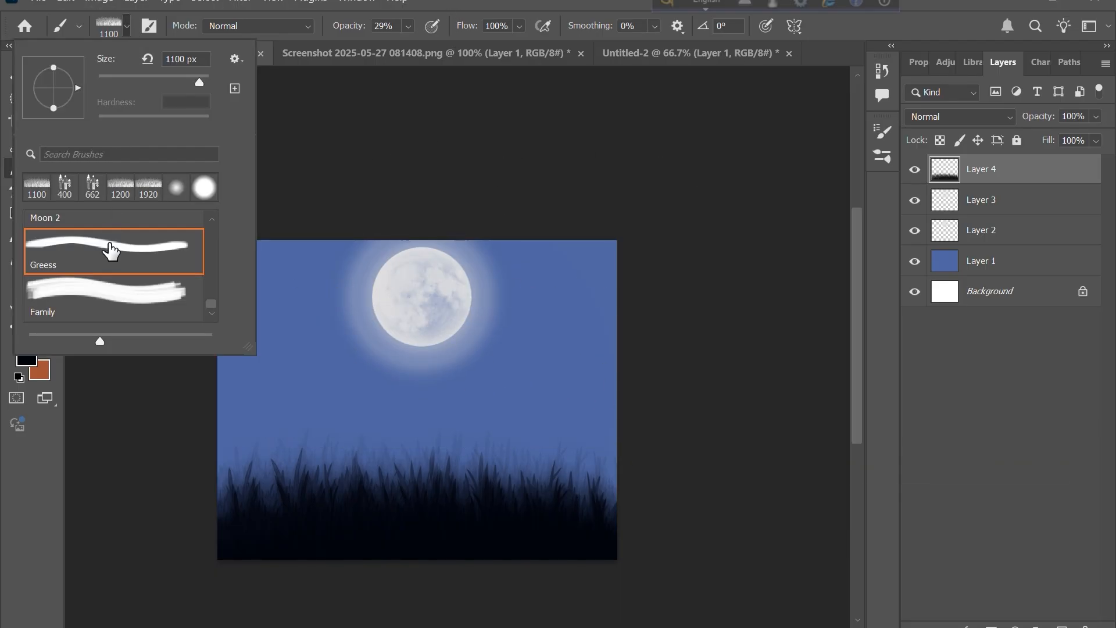
# - Pick the Family brush, resize it to 300 px, and stamp a family silhouette on the left of Layer 4
pyautogui.click(87, 292)
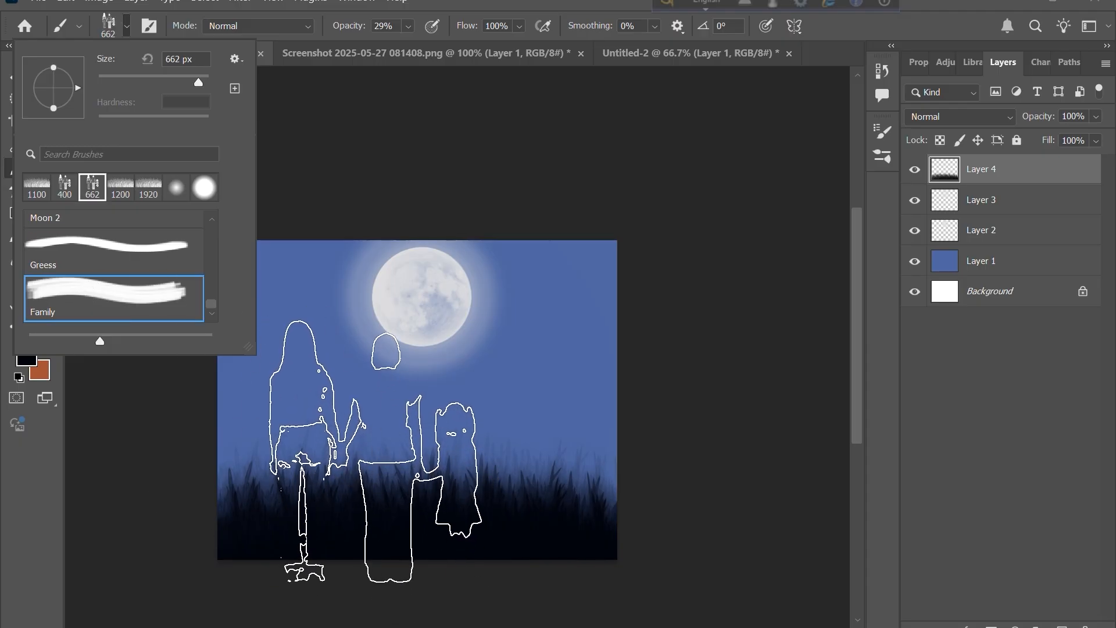
pyautogui.click(125, 29)
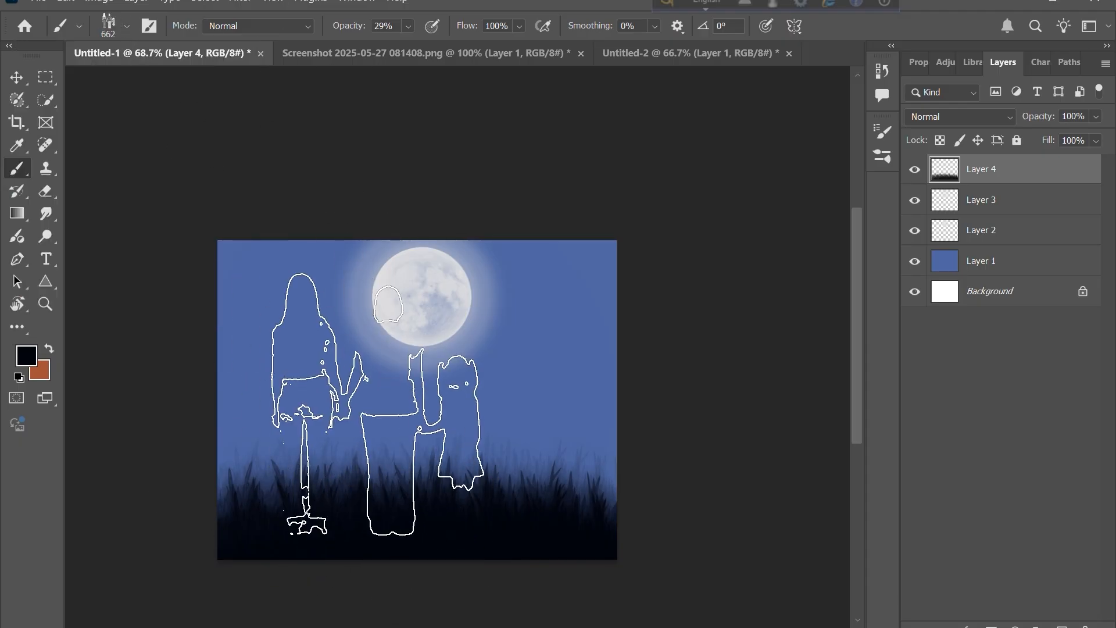
pyautogui.press('[')
pyautogui.press('[')
pyautogui.press('[')
pyautogui.press('[')
pyautogui.press('[')
pyautogui.press('[')
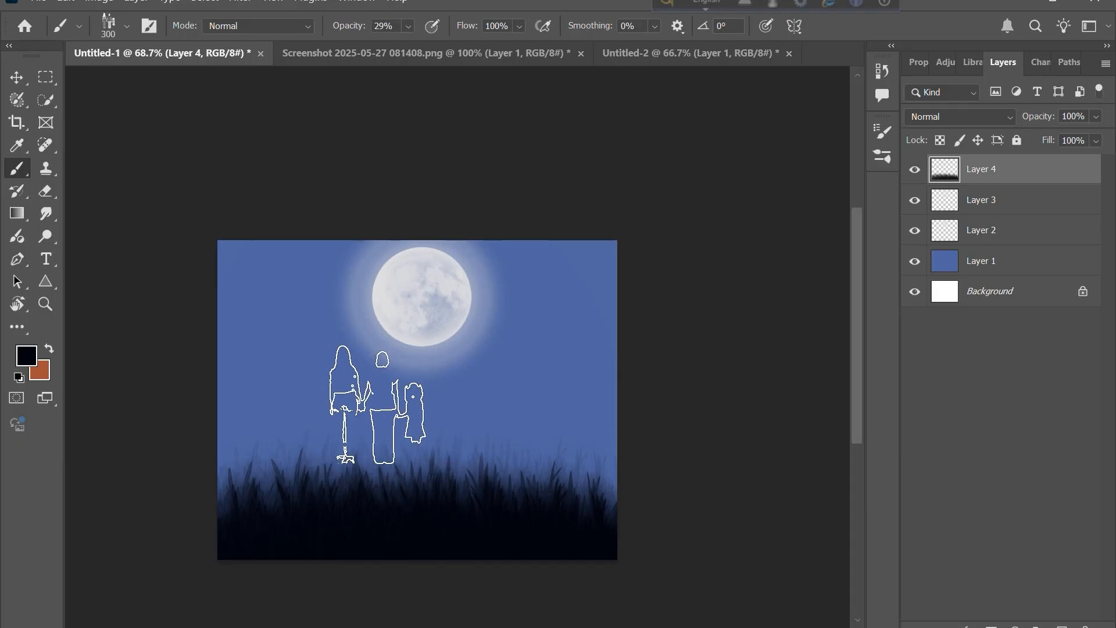
pyautogui.press(']')
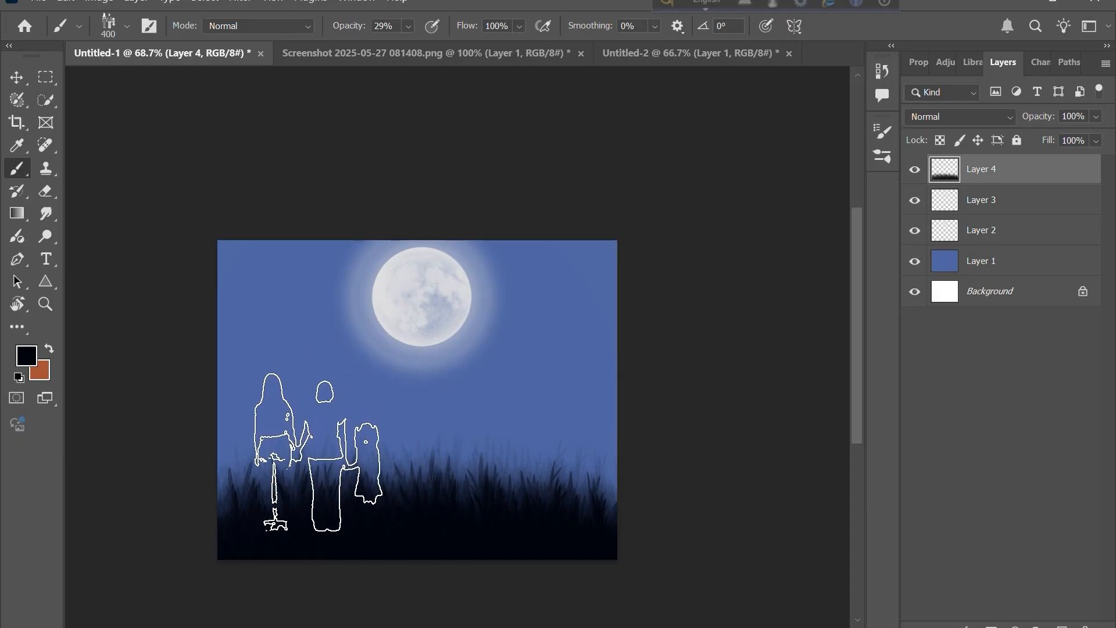
pyautogui.press('[')
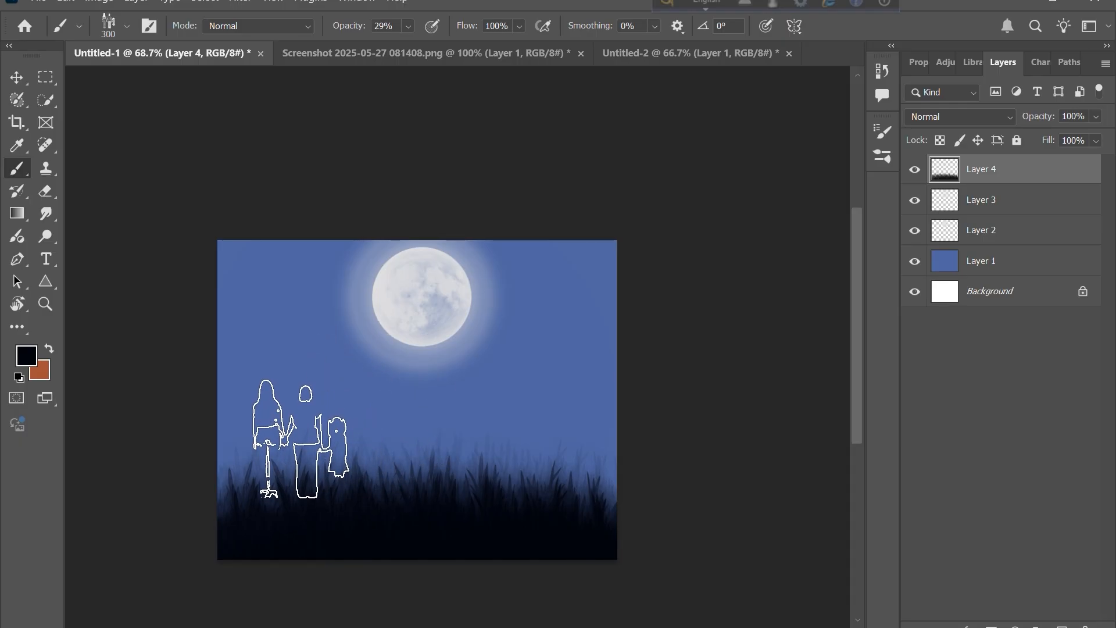
pyautogui.click(306, 452)
pyautogui.click(306, 453)
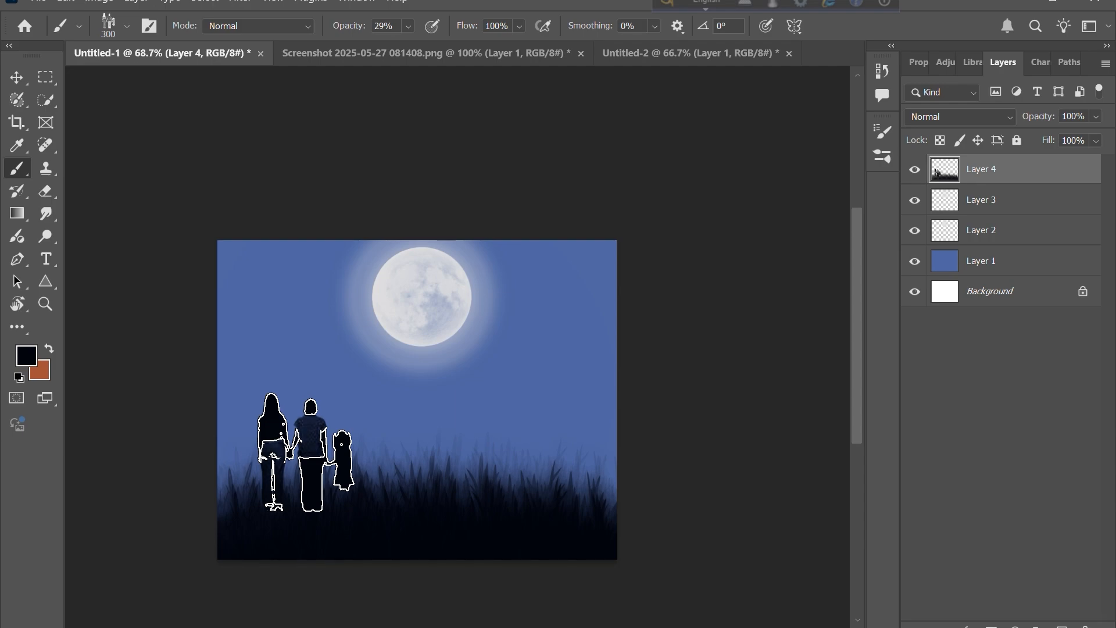
pyautogui.hotkey('ctrl', 'd')
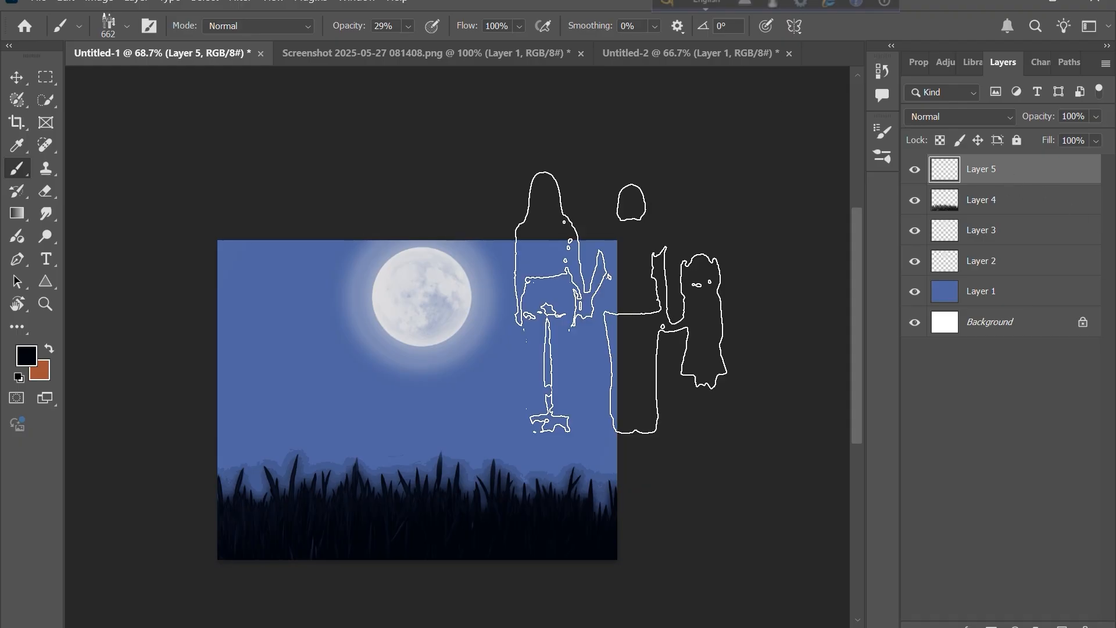
# - Stamp the Family brush at 400 px on Layer 5 left of centre on the grass, undoing a stray stroke
pyautogui.press('[')
pyautogui.press('[')
pyautogui.press('[')
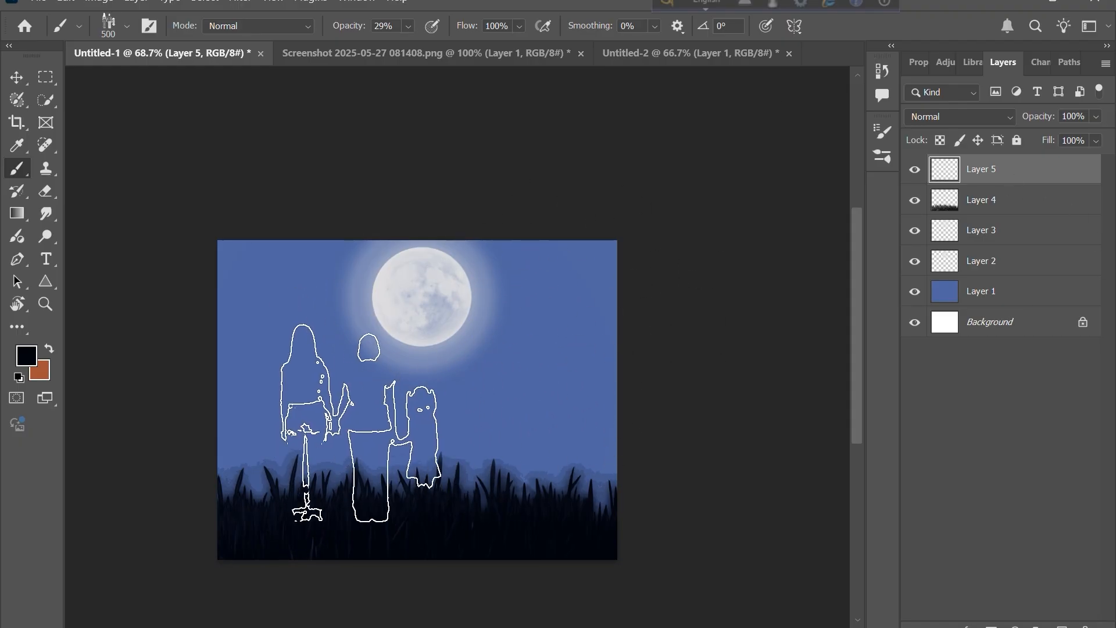
pyautogui.click(319, 432)
pyautogui.click(319, 433)
pyautogui.click(318, 432)
pyautogui.click(318, 432)
pyautogui.click(319, 433)
pyautogui.click(319, 432)
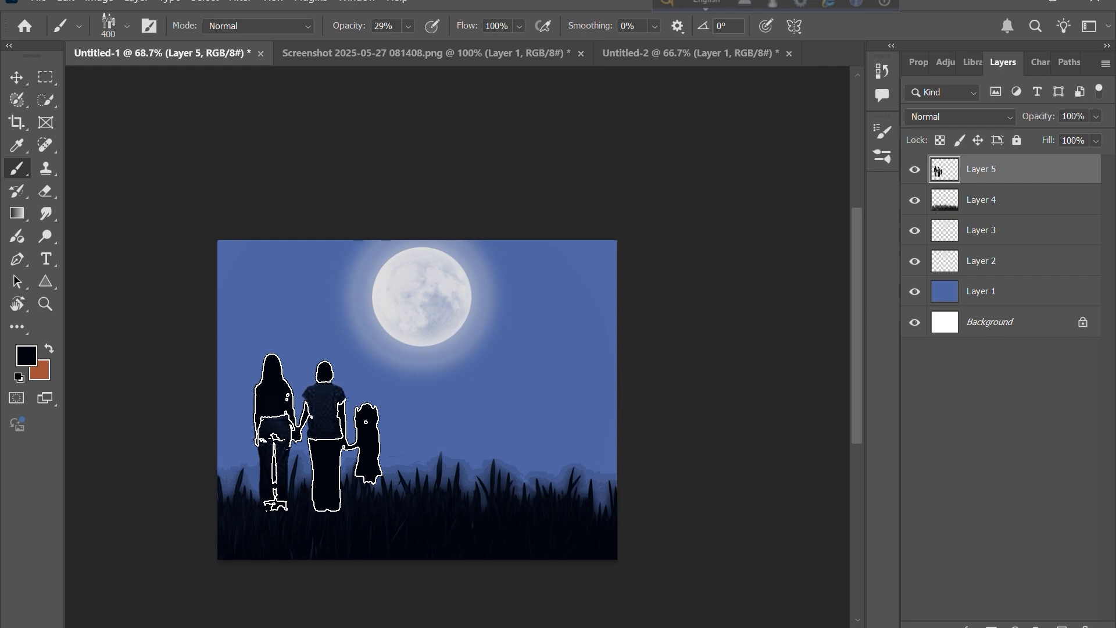
pyautogui.moveTo(314, 432)
pyautogui.mouseDown()
pyautogui.moveTo(978, 471)
pyautogui.moveTo(92, 514)
pyautogui.mouseUp()
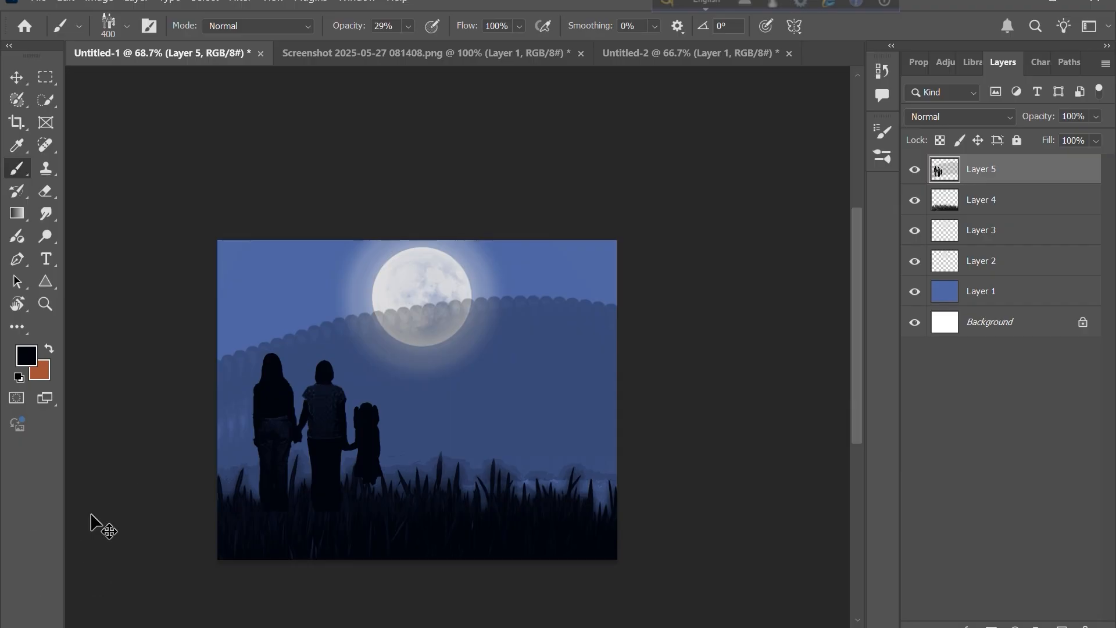
pyautogui.hotkey('ctrl', 'z')
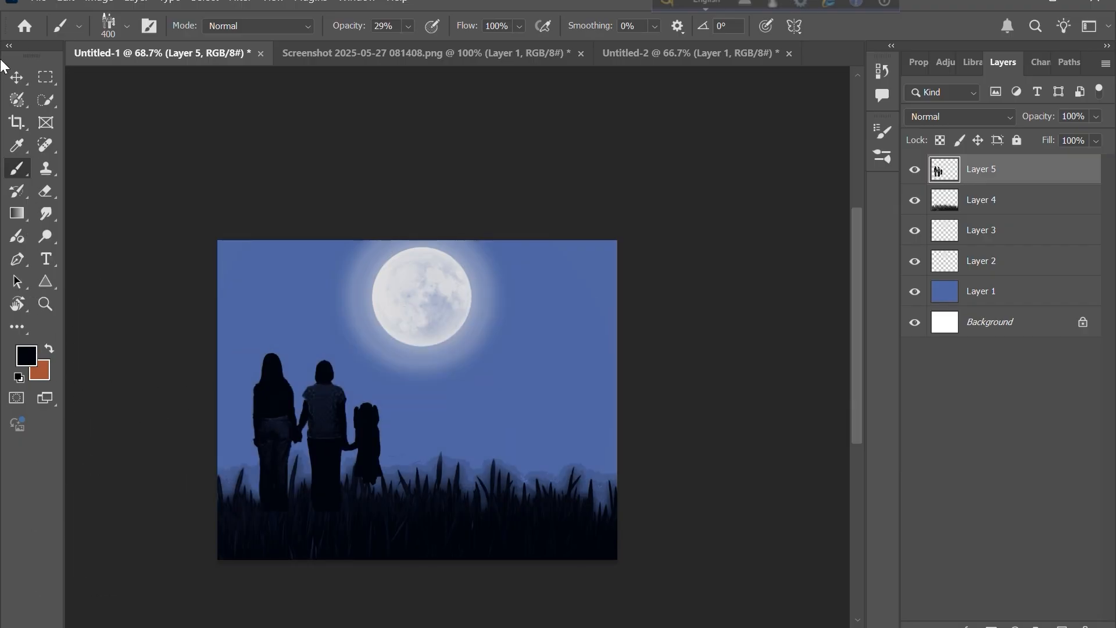
# - Stamp the tree brush at 700 px on Layer 7 on the right side of the canvas, beside the moon
pyautogui.click(17, 78)
pyautogui.click(148, 302)
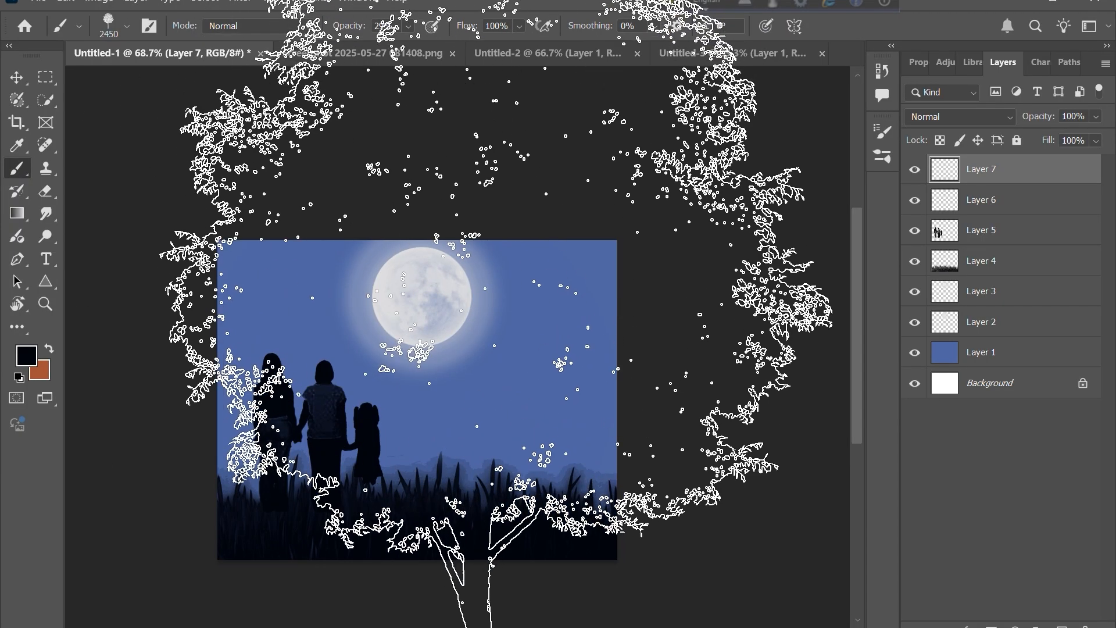
pyautogui.press('[')
pyautogui.press('[')
pyautogui.press('[')
pyautogui.press('[')
pyautogui.press('[')
pyautogui.press('[')
pyautogui.press('[')
pyautogui.press('[')
pyautogui.press('[')
pyautogui.press('[')
pyautogui.press('[')
pyautogui.press('[')
pyautogui.press('[')
pyautogui.press('[')
pyautogui.press('[')
pyautogui.press('[')
pyautogui.press('[')
pyautogui.press('[')
pyautogui.press('[')
pyautogui.press('[')
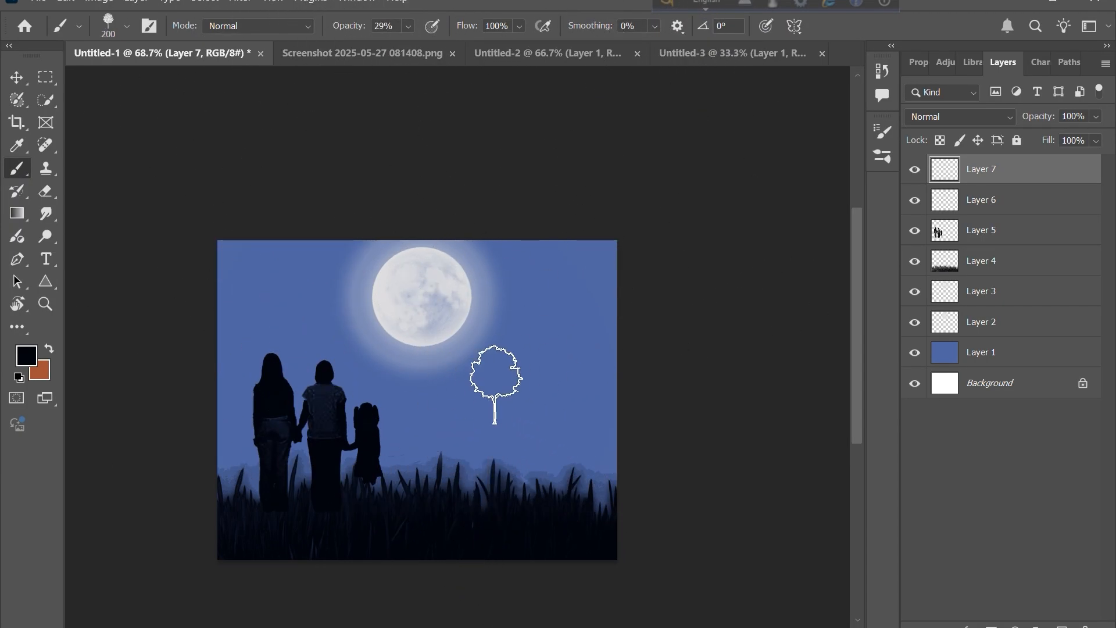
pyautogui.press(']')
pyautogui.press(']')
pyautogui.press(']')
pyautogui.press(']')
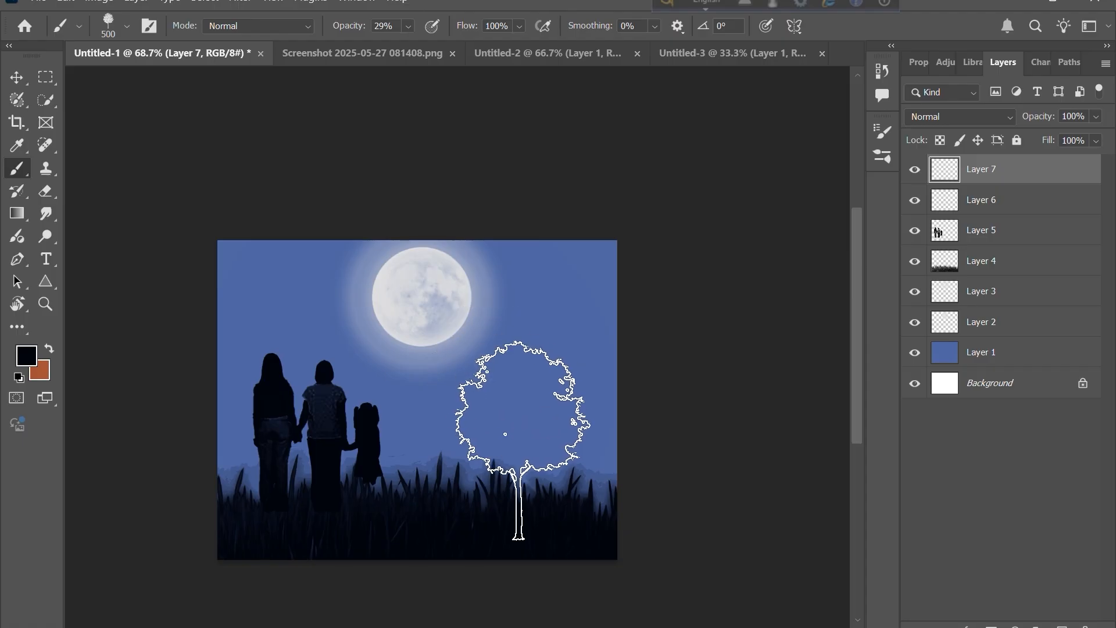
pyautogui.press(']')
pyautogui.press(']')
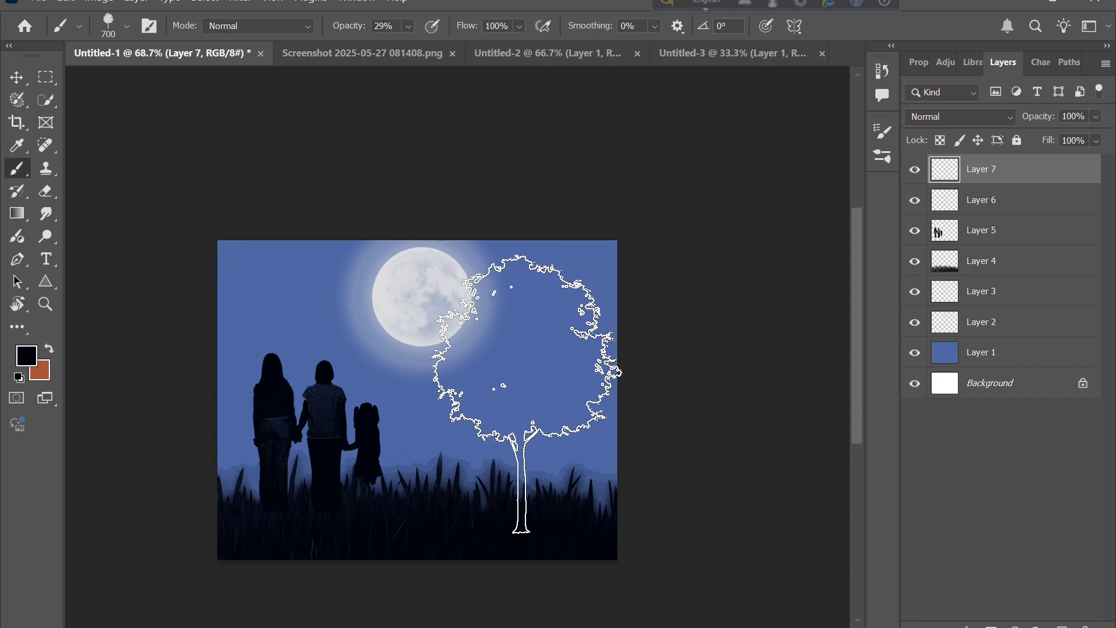
pyautogui.moveTo(515, 392); pyautogui.dragTo(520, 393)
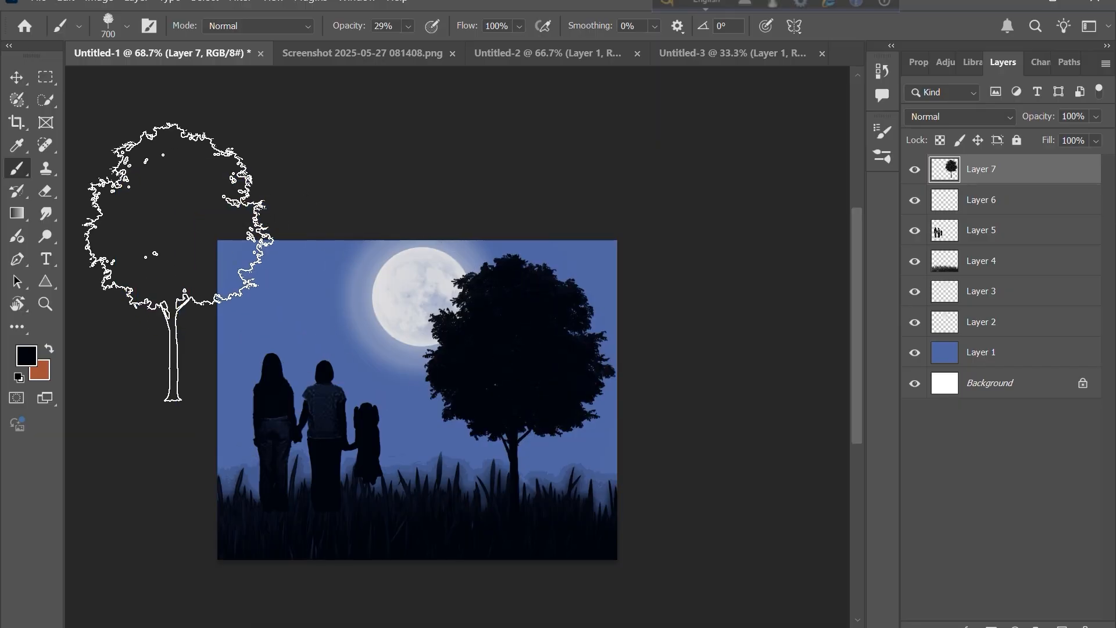
# - Move Layer 7 with the tree below the grass Layer 4 in the layer stack
pyautogui.click(17, 77)
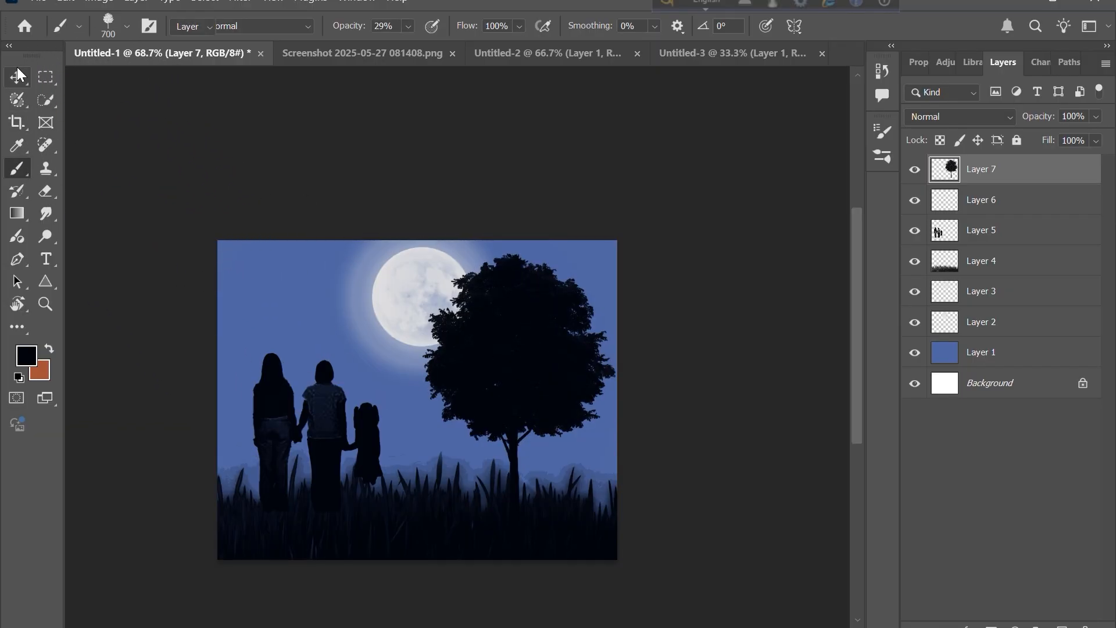
pyautogui.click(126, 208)
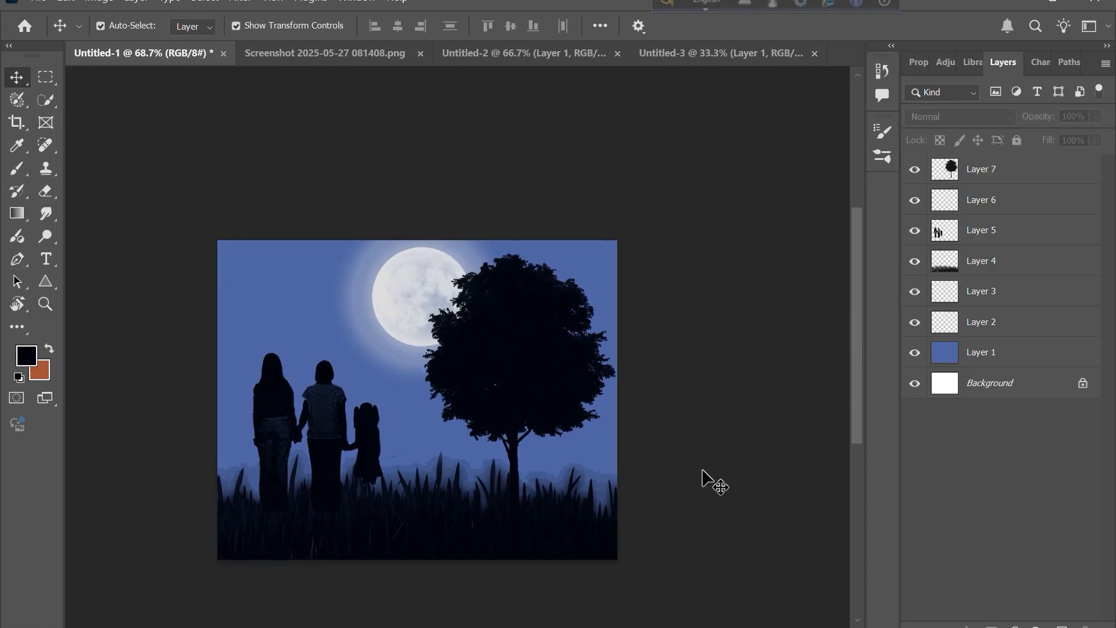
pyautogui.click(980, 256)
pyautogui.click(981, 199)
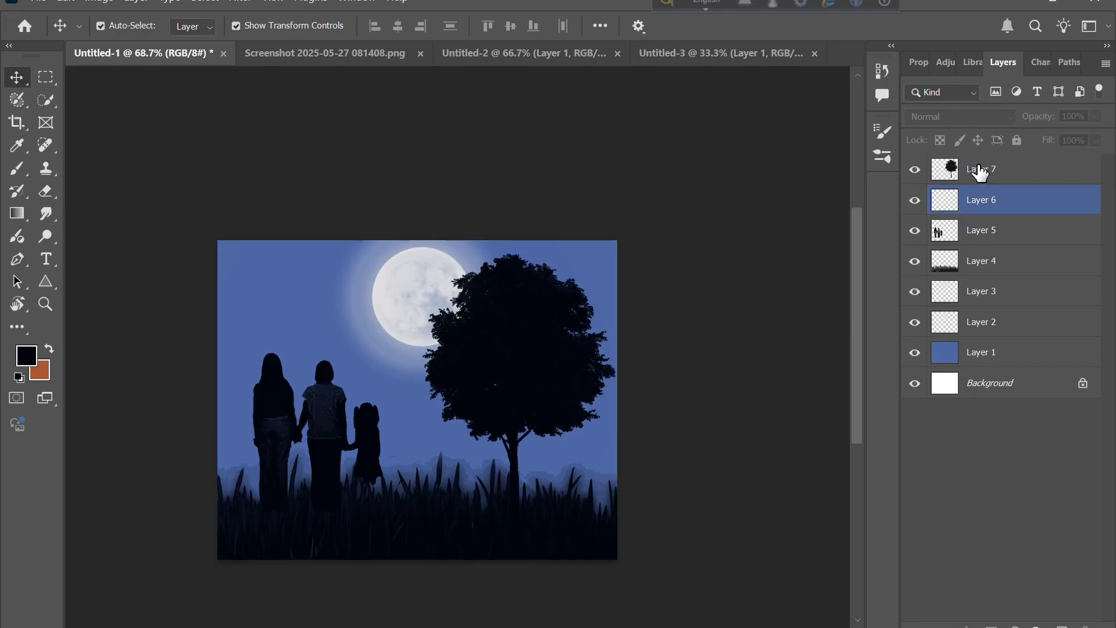
pyautogui.click(981, 170)
pyautogui.moveTo(979, 169); pyautogui.dragTo(974, 265)
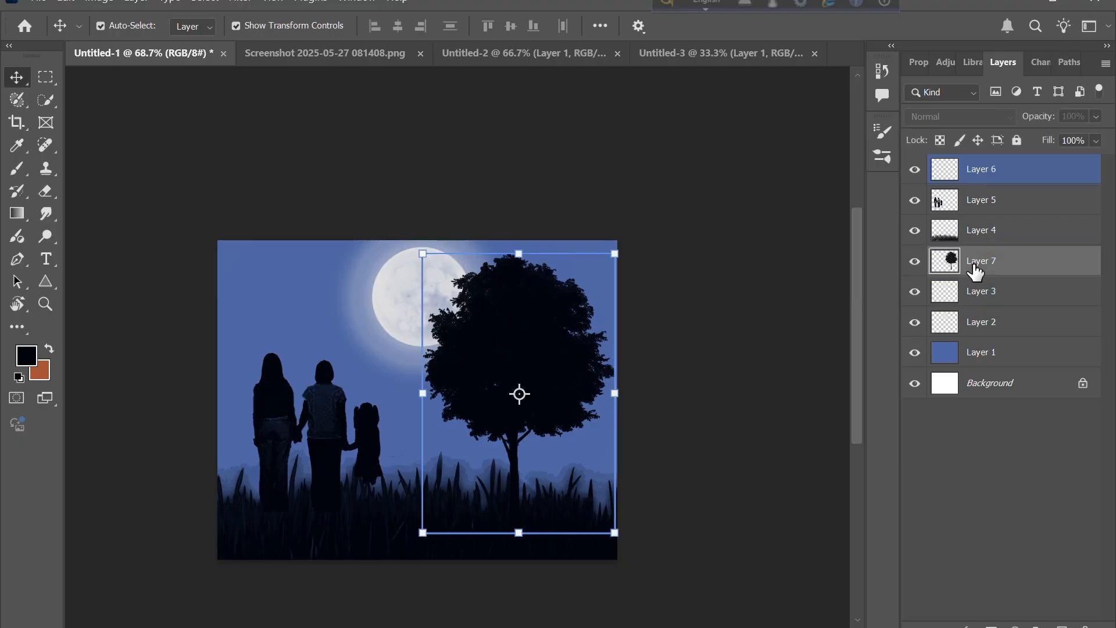
pyautogui.click(720, 461)
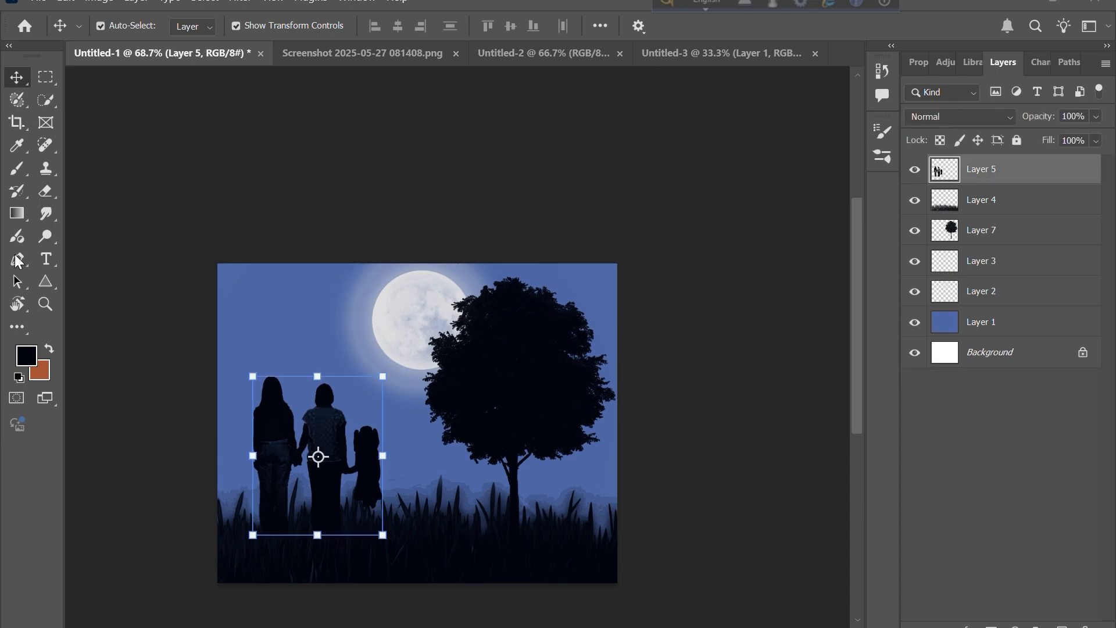
# - Add a new layer and stamp the parrot brush at 250 px repeatedly on the tree's upper left edge
pyautogui.click(22, 164)
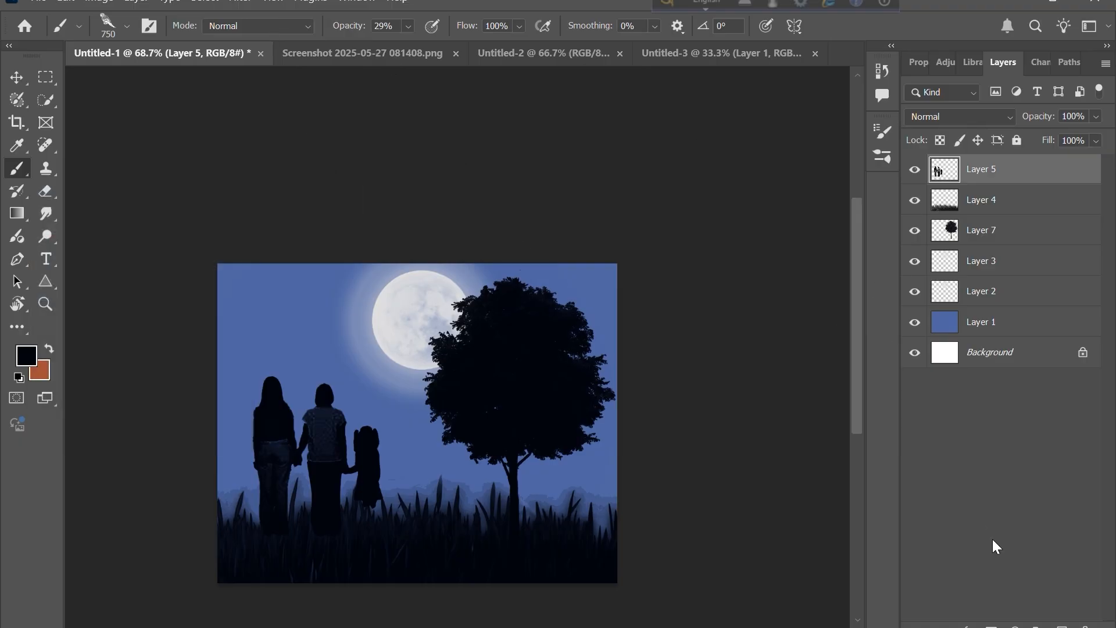
pyautogui.click(1064, 626)
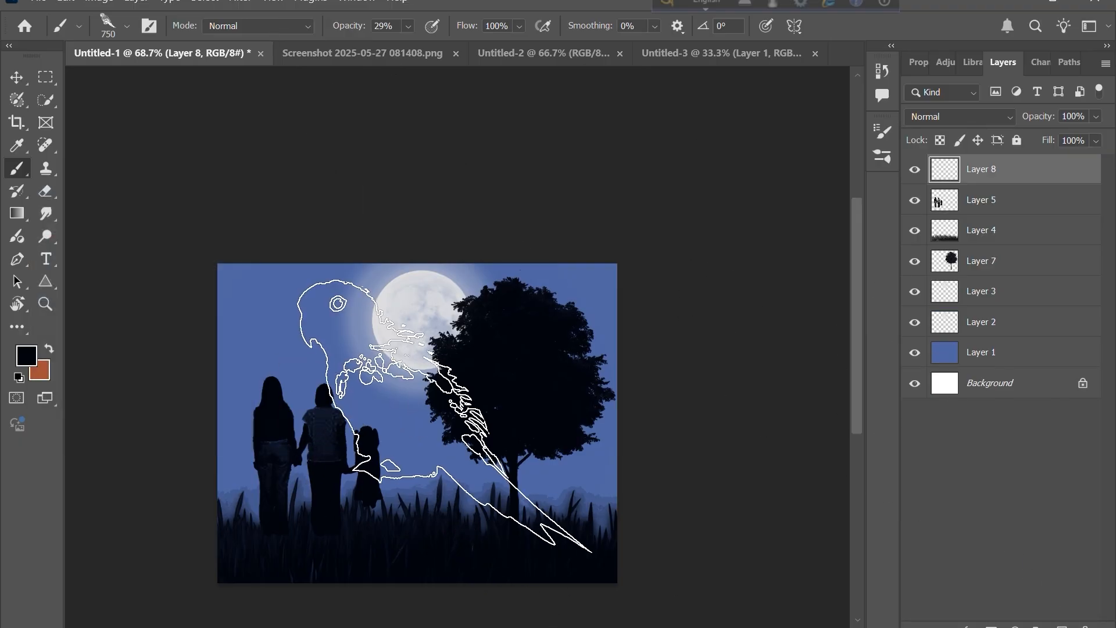
pyautogui.press('[')
pyautogui.press('[')
pyautogui.press('[')
pyautogui.press('[')
pyautogui.press('[')
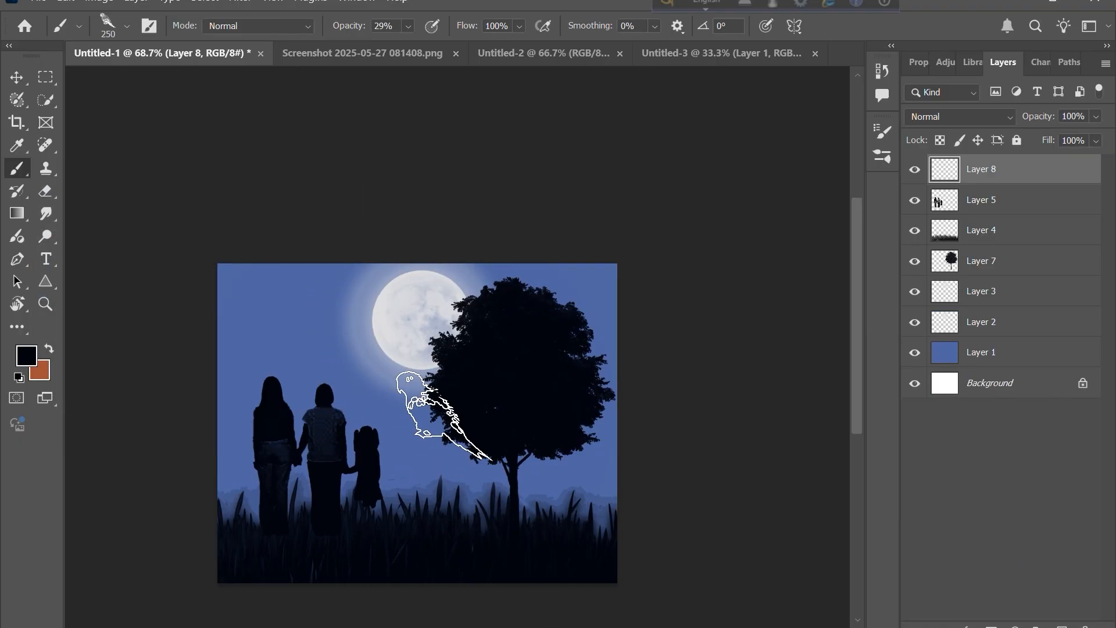
pyautogui.scroll(8, 444, 416)
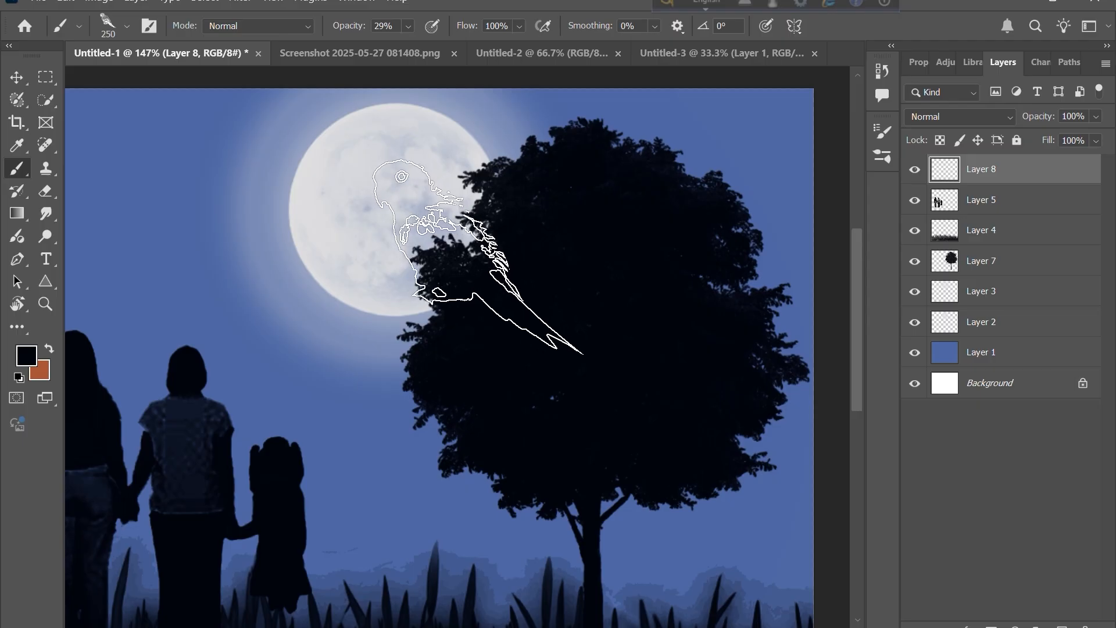
pyautogui.click(474, 259)
pyautogui.click(473, 259)
pyautogui.click(474, 260)
pyautogui.click(473, 259)
pyautogui.click(474, 260)
pyautogui.click(474, 259)
pyautogui.click(473, 259)
pyautogui.click(473, 259)
pyautogui.click(474, 259)
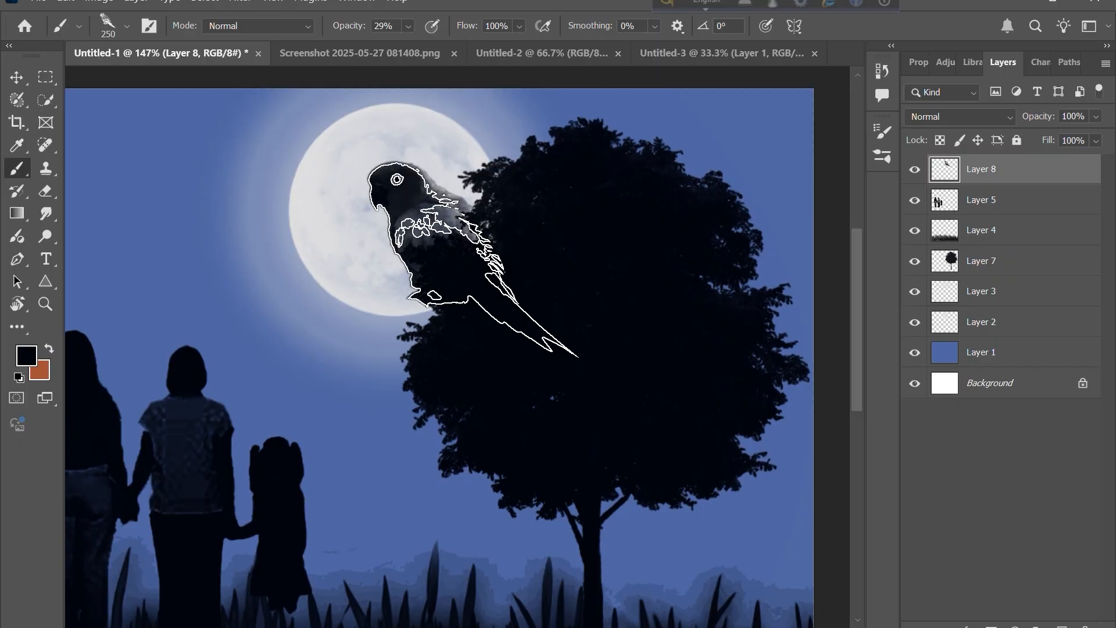
pyautogui.click(473, 259)
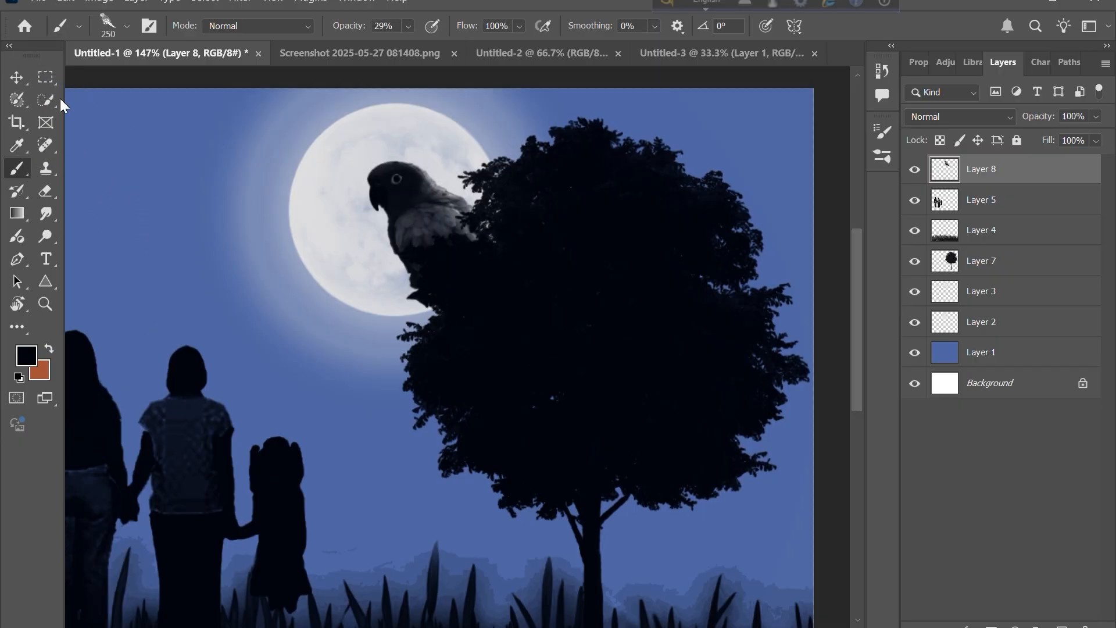
# - Flip the parrot horizontally, scale it down to about 36% and move it into the upper-left sky
pyautogui.click(19, 81)
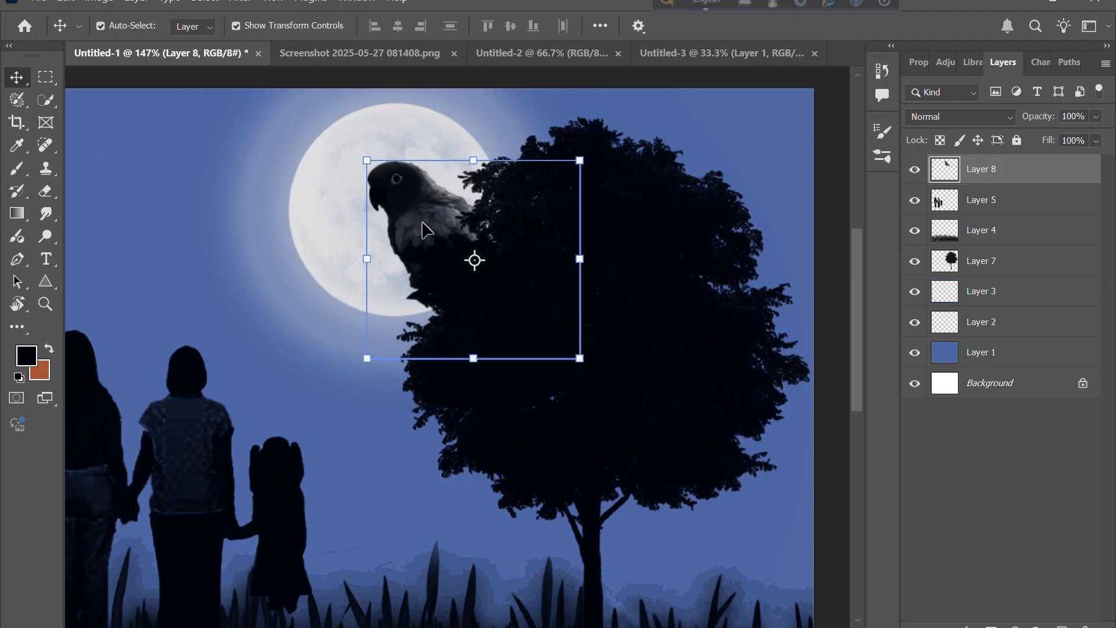
pyautogui.rightClick(425, 225)
pyautogui.click(422, 218)
pyautogui.hotkey('ctrl', 't')
pyautogui.rightClick(421, 213)
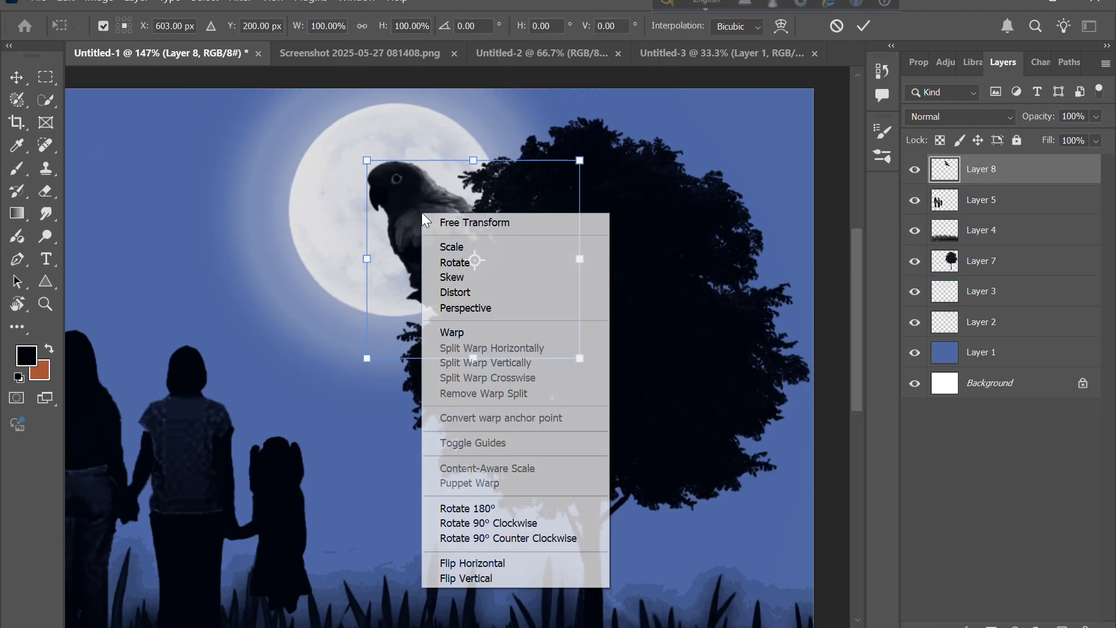
pyautogui.click(483, 563)
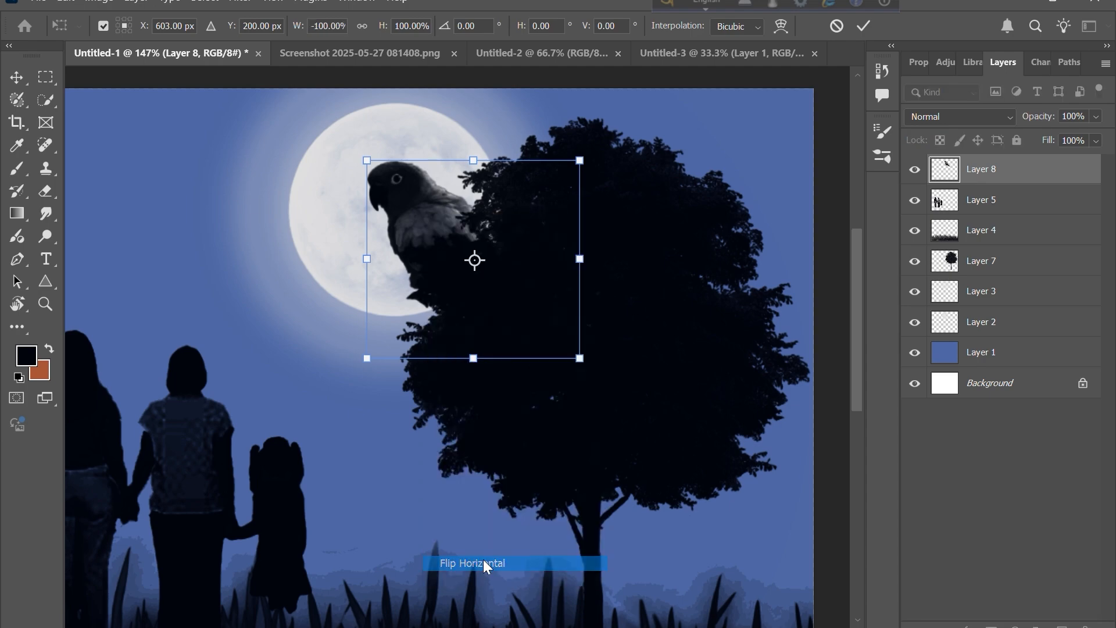
pyautogui.moveTo(406, 332); pyautogui.dragTo(96, 267)
pyautogui.scroll(3, 96, 267)
pyautogui.hscroll(-6, 96, 267)
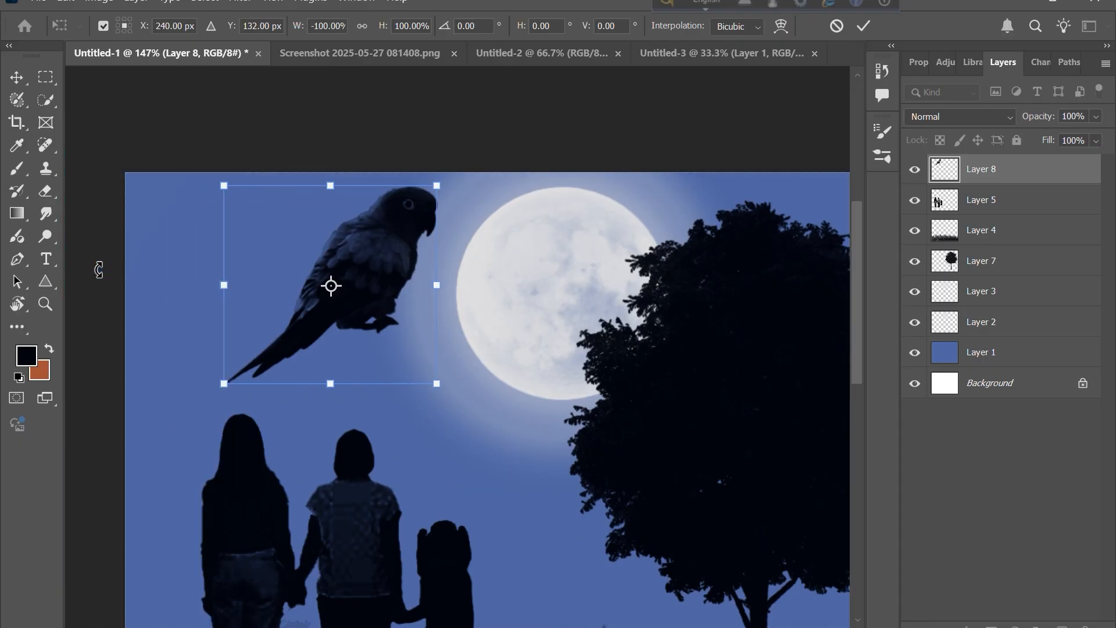
pyautogui.scroll(-3, 97, 269)
pyautogui.moveTo(437, 102); pyautogui.dragTo(270, 202)
pyautogui.moveTo(270, 251); pyautogui.dragTo(218, 196)
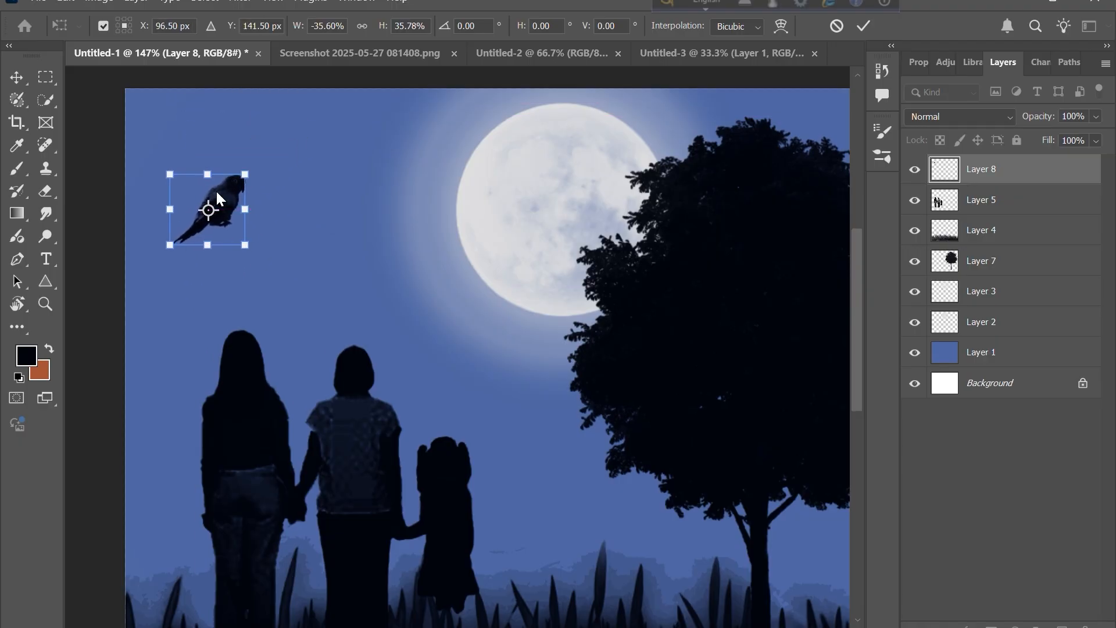
pyautogui.moveTo(218, 203); pyautogui.dragTo(232, 183)
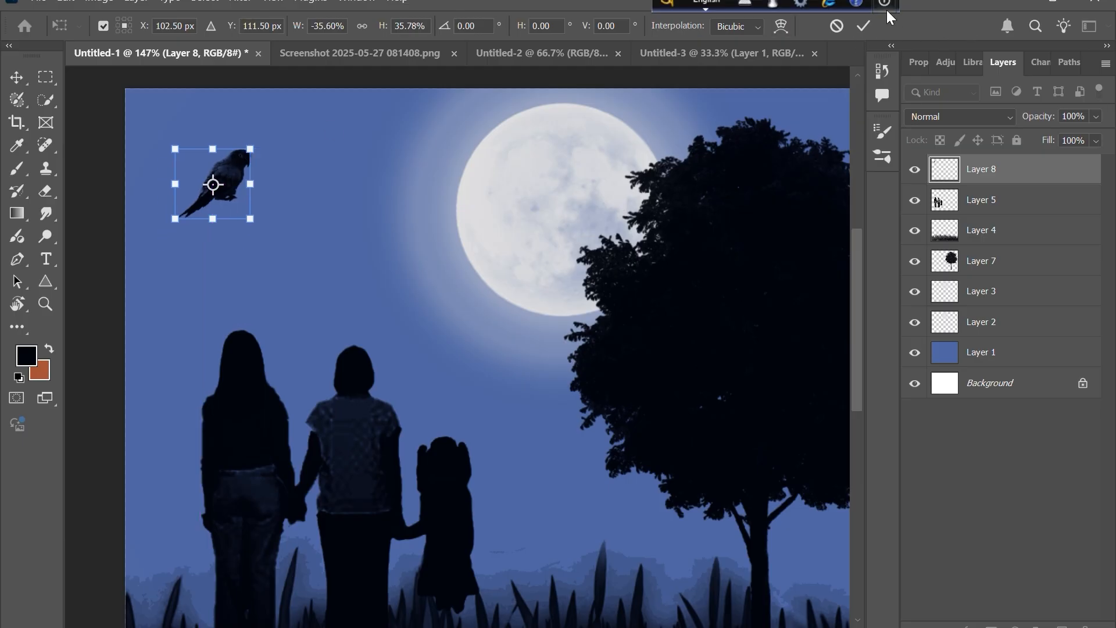
pyautogui.click(864, 28)
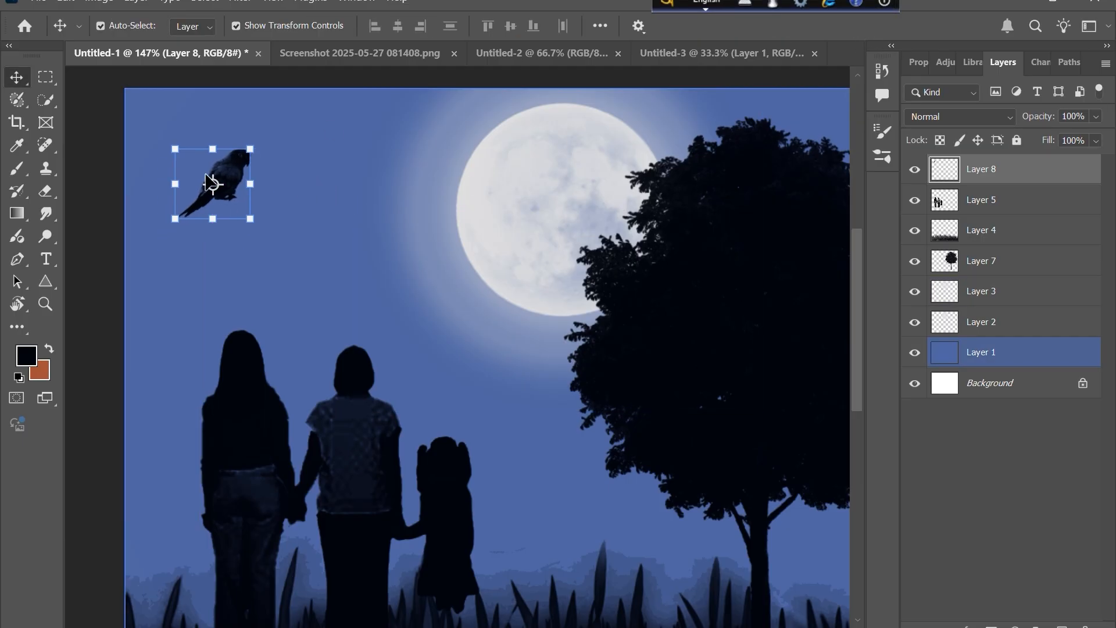
# - Duplicate the parrot onto a new layer beside the first one and rotate the copy about 35°
pyautogui.moveTo(192, 162); pyautogui.dragTo(264, 204)
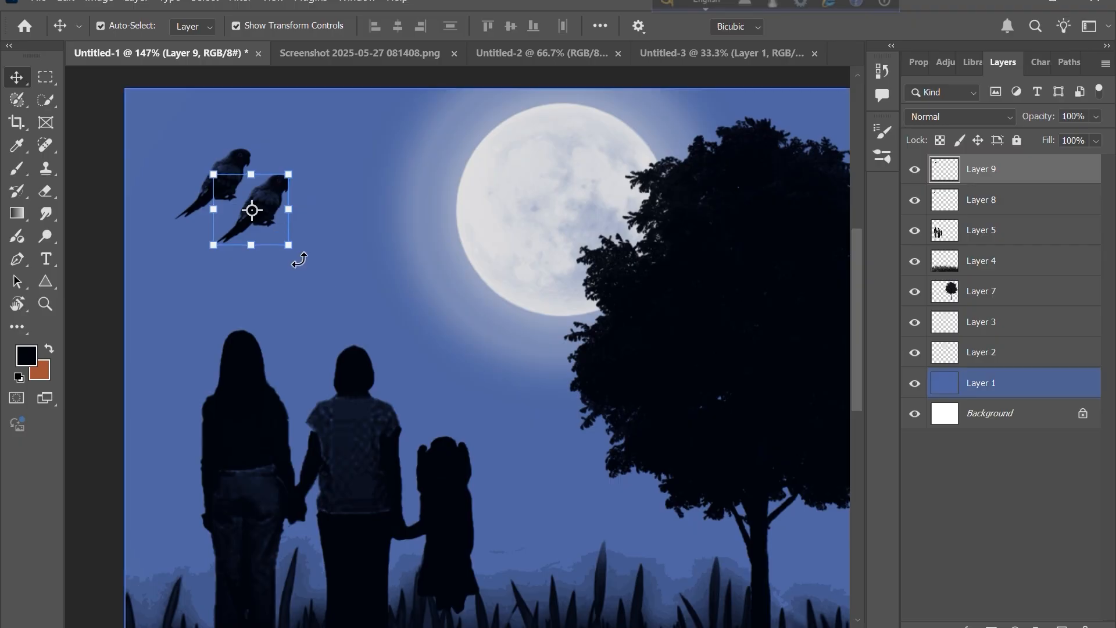
pyautogui.moveTo(296, 256); pyautogui.dragTo(262, 272)
pyautogui.moveTo(250, 211); pyautogui.dragTo(241, 213)
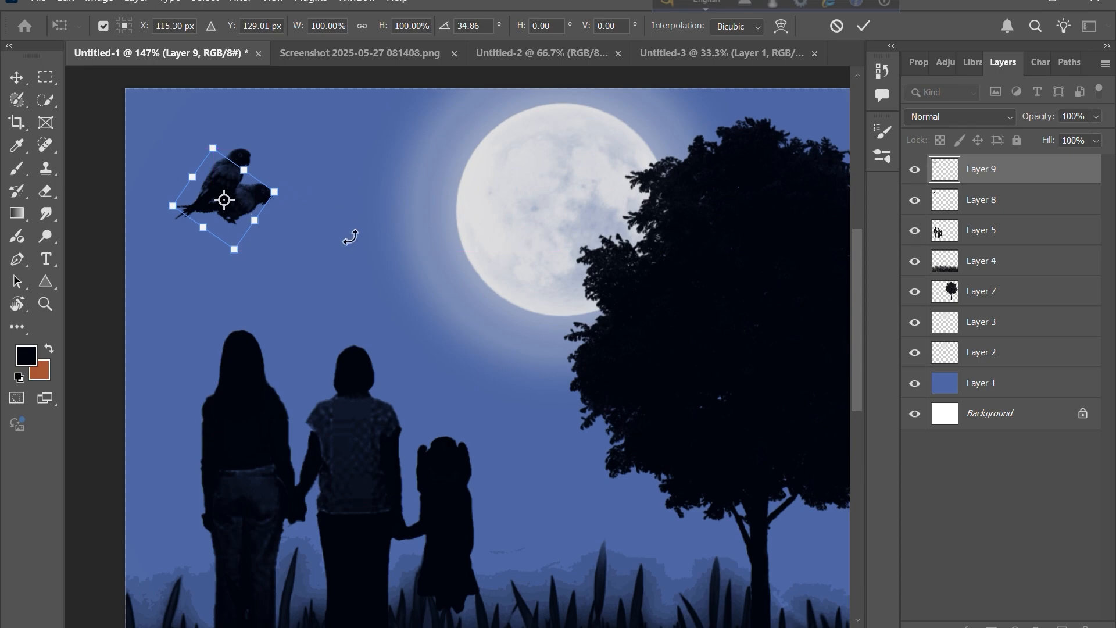
pyautogui.press('Return')
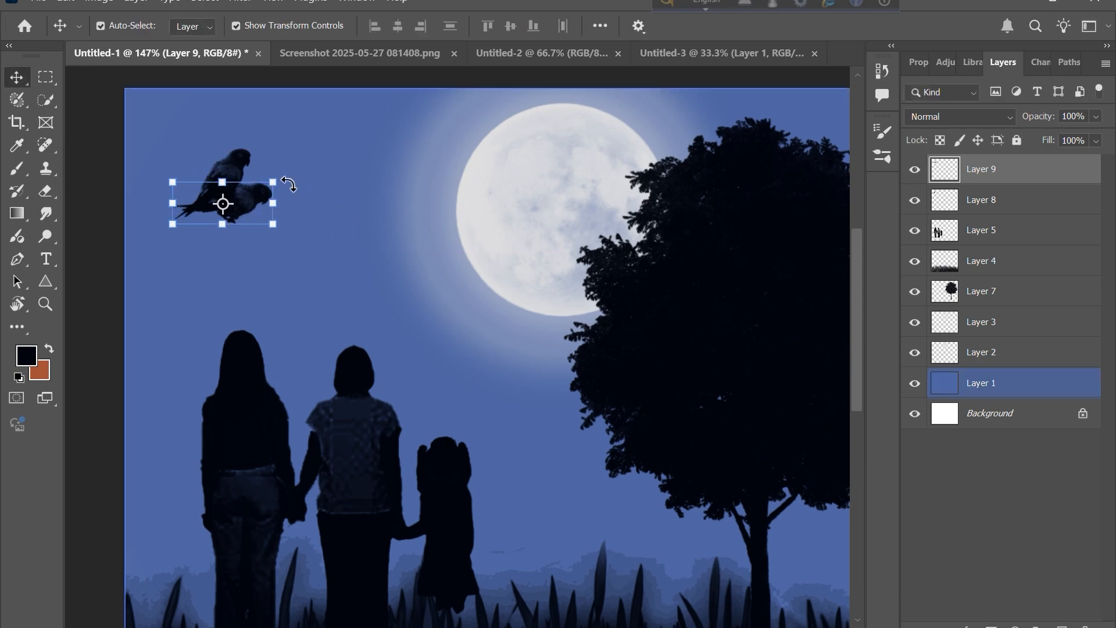
pyautogui.moveTo(176, 108)
pyautogui.mouseDown()
pyautogui.moveTo(207, 179)
pyautogui.moveTo(172, 110)
pyautogui.mouseUp()
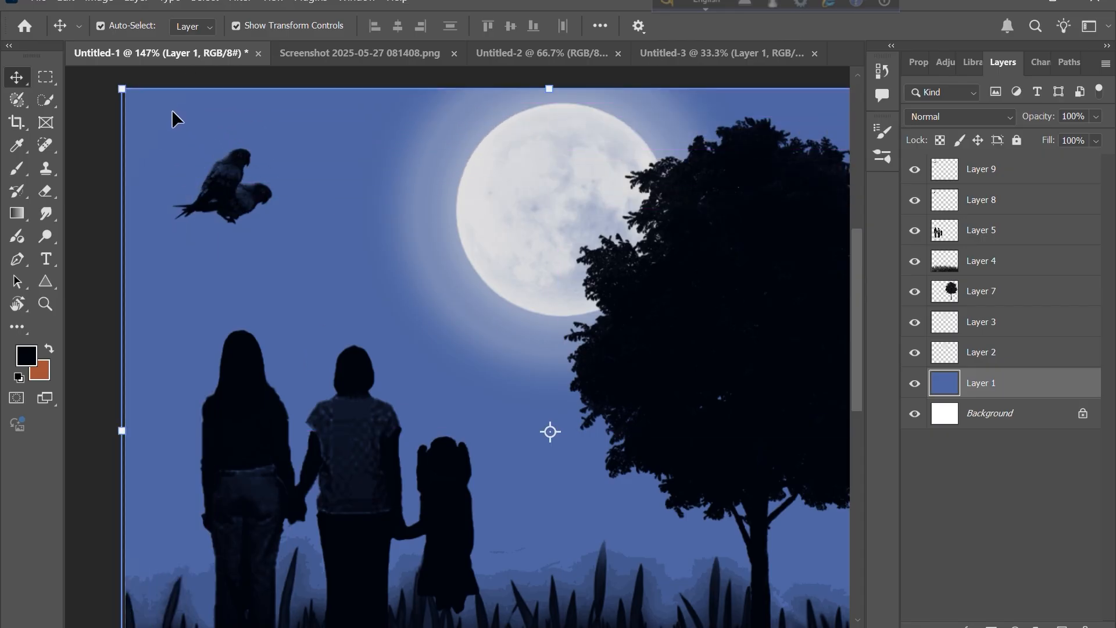
pyautogui.hotkey('ctrl', 'z')
pyautogui.click(85, 212)
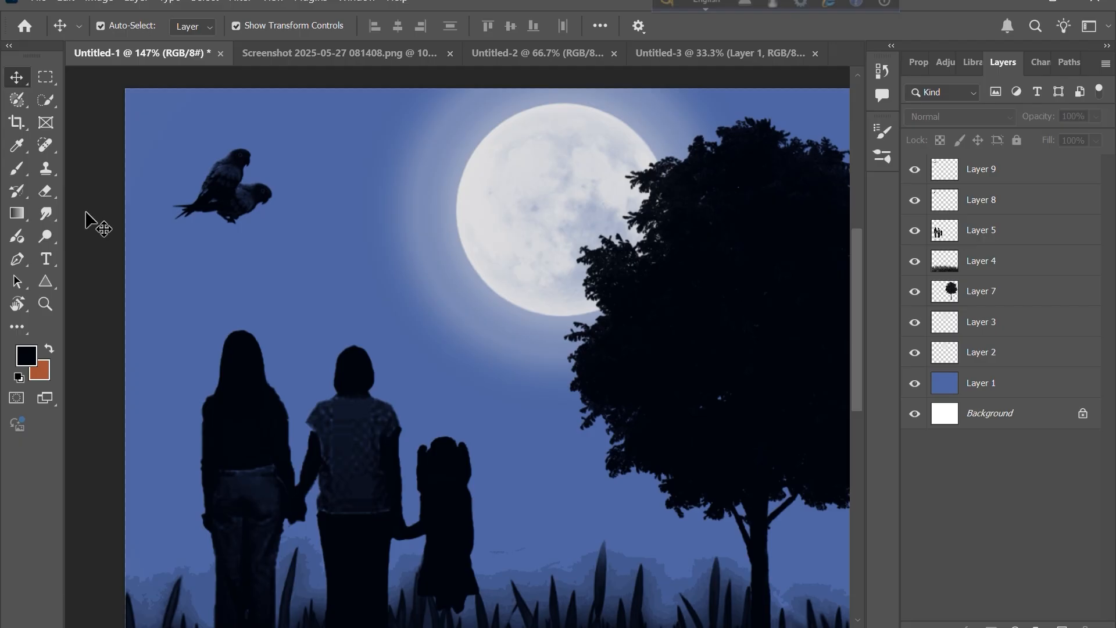
# - Zoom out and review the whole night scene composition
pyautogui.click(628, 508)
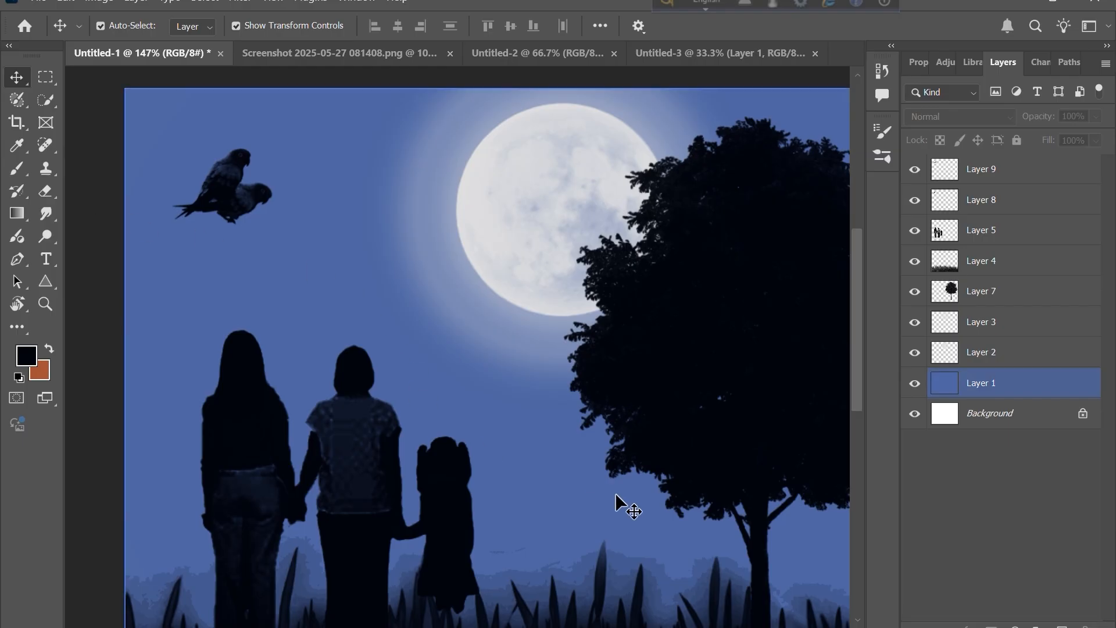
pyautogui.click(598, 331)
pyautogui.scroll(-3, 592, 333)
pyautogui.scroll(-3, 592, 332)
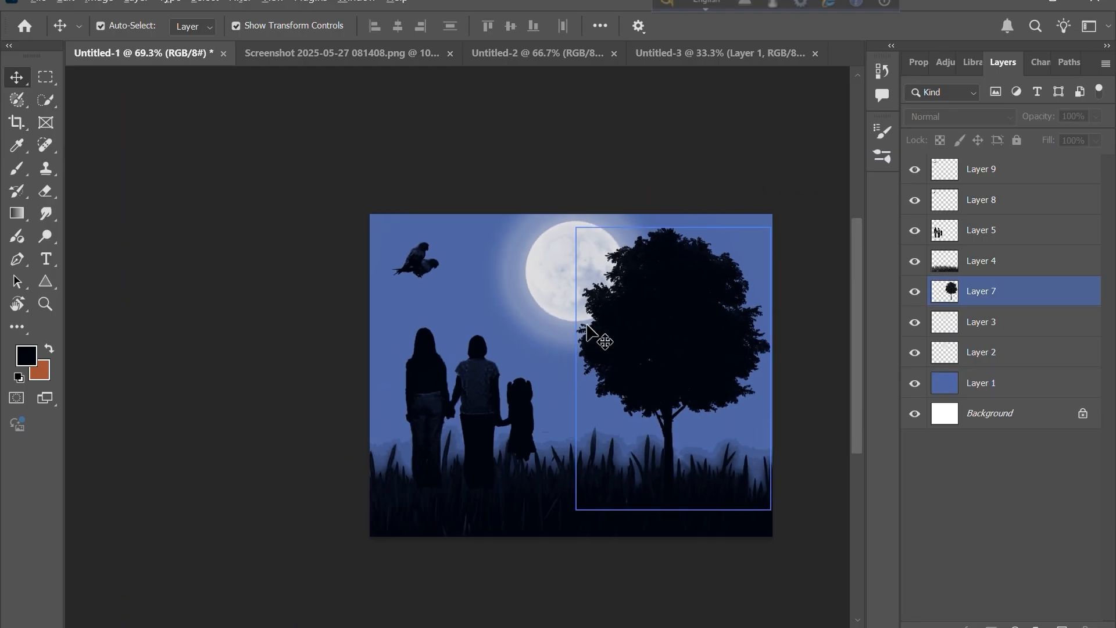
pyautogui.scroll(3, 592, 333)
pyautogui.hscroll(2, 592, 333)
pyautogui.scroll(-2, 587, 329)
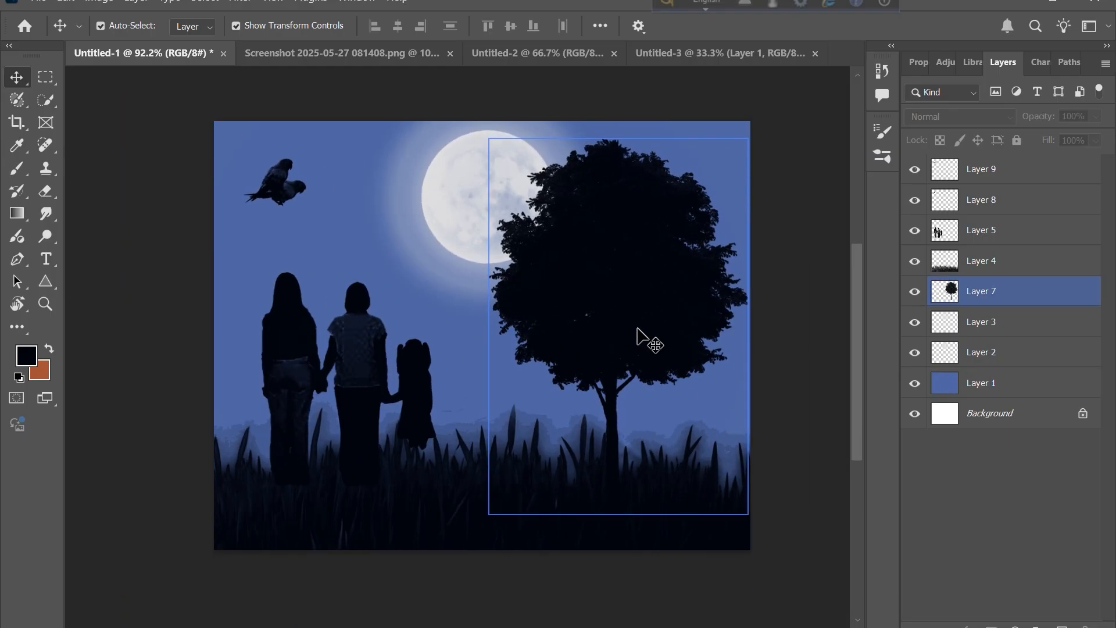
pyautogui.click(803, 333)
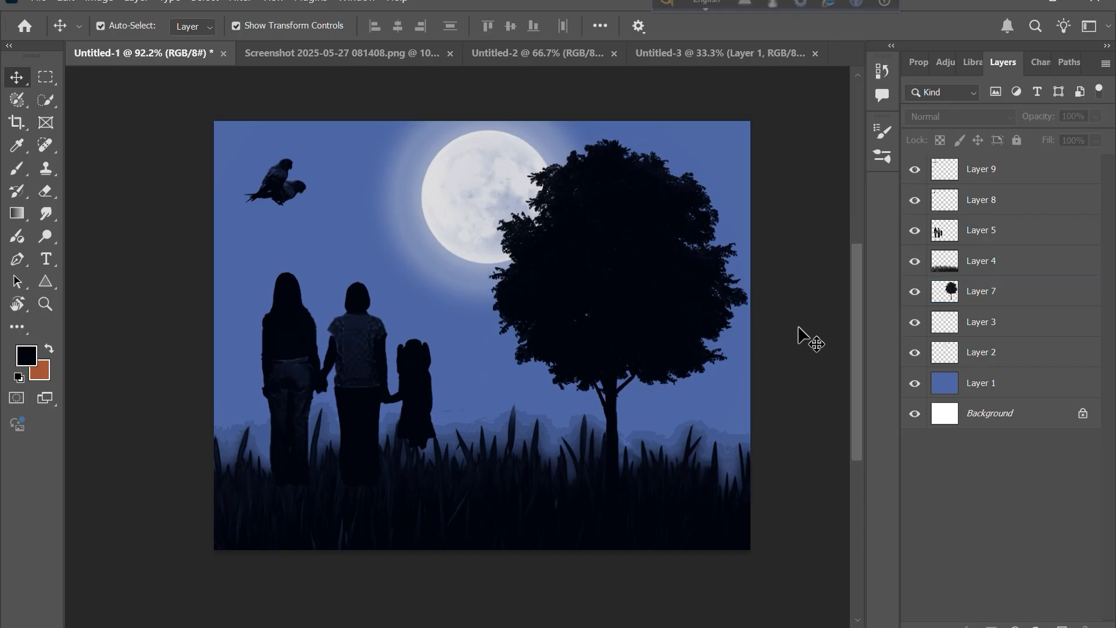